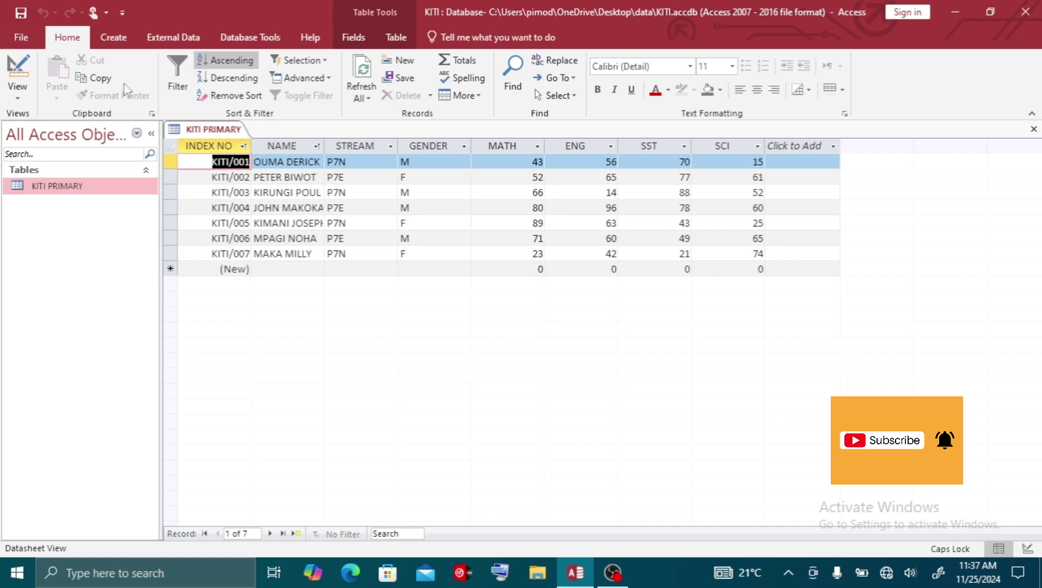
Step: Start the Form Wizard with the KITI PRIMARY table as the form's source
left_click(114, 38)
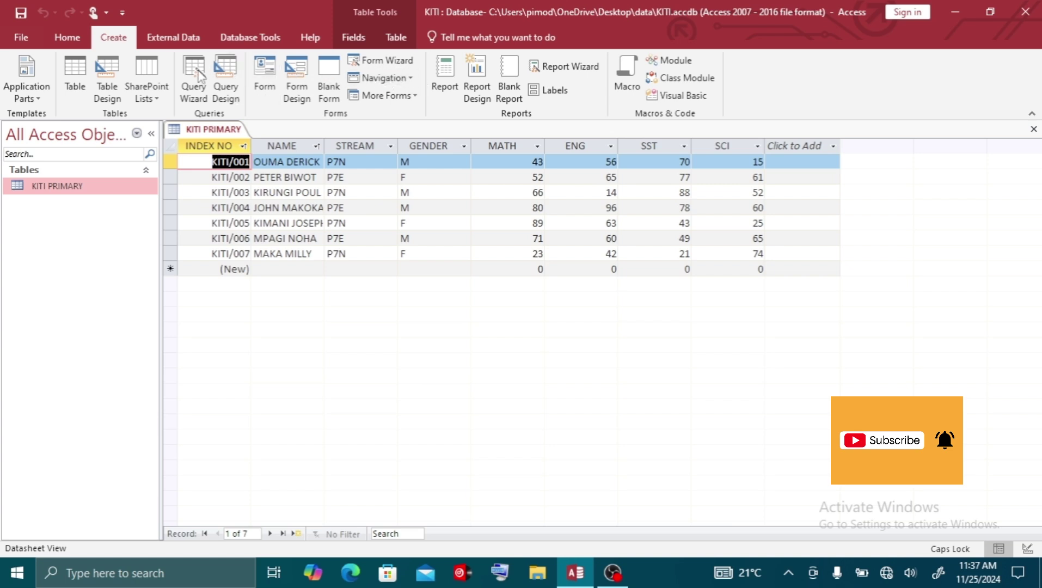
left_click(396, 64)
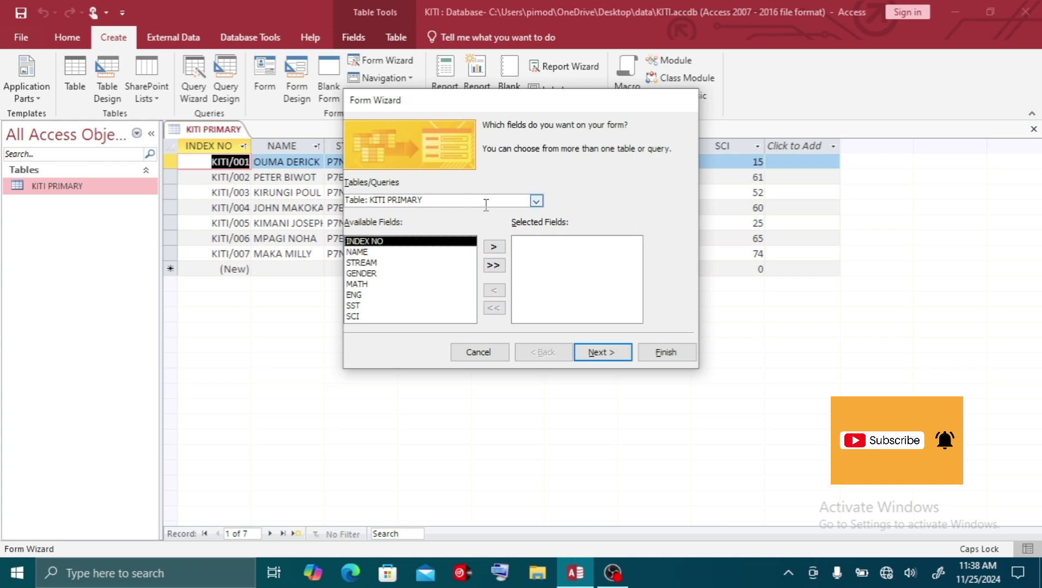
left_click(431, 199)
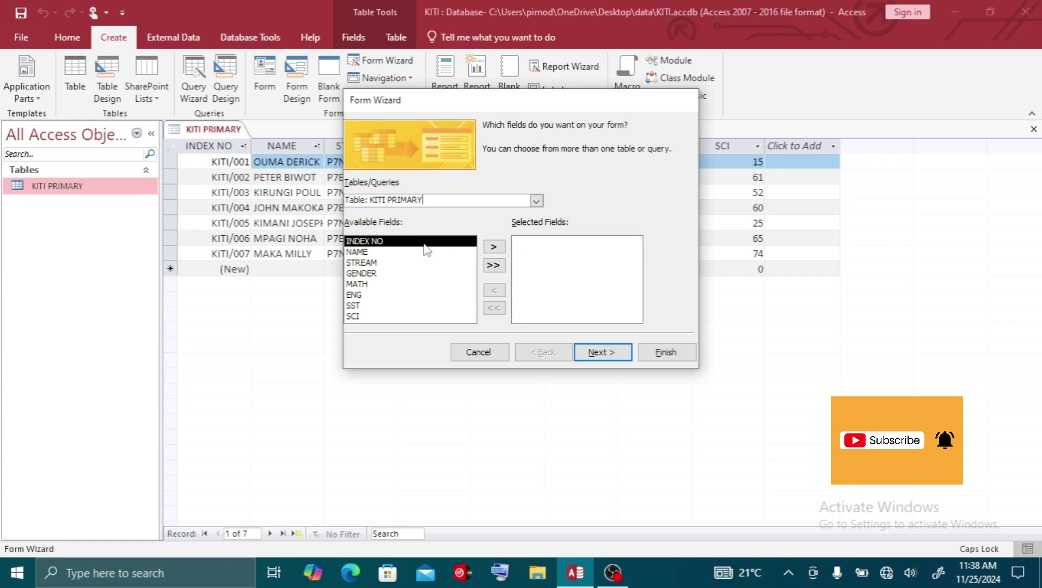
left_click(494, 266)
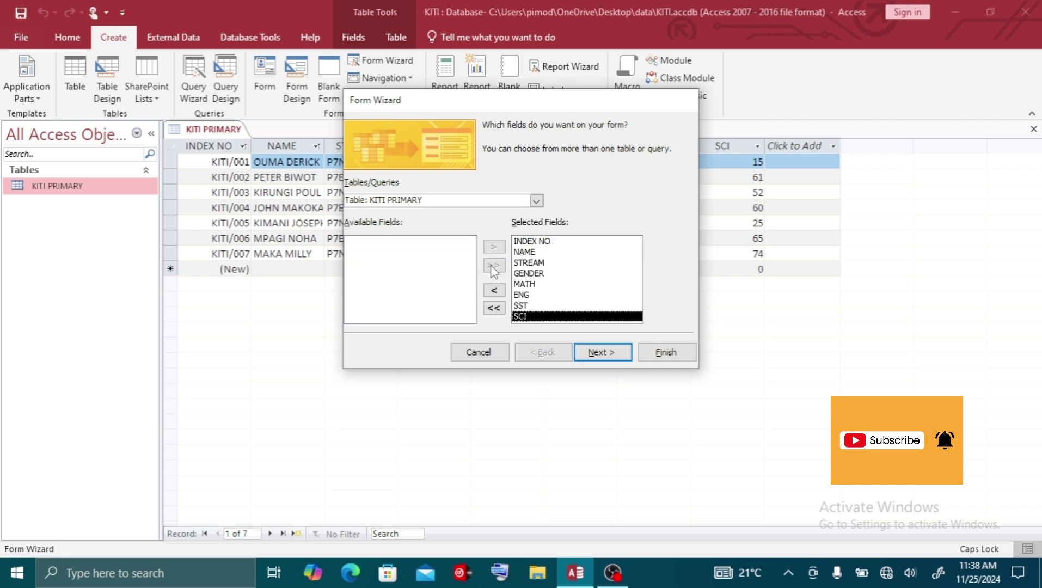
left_click(494, 309)
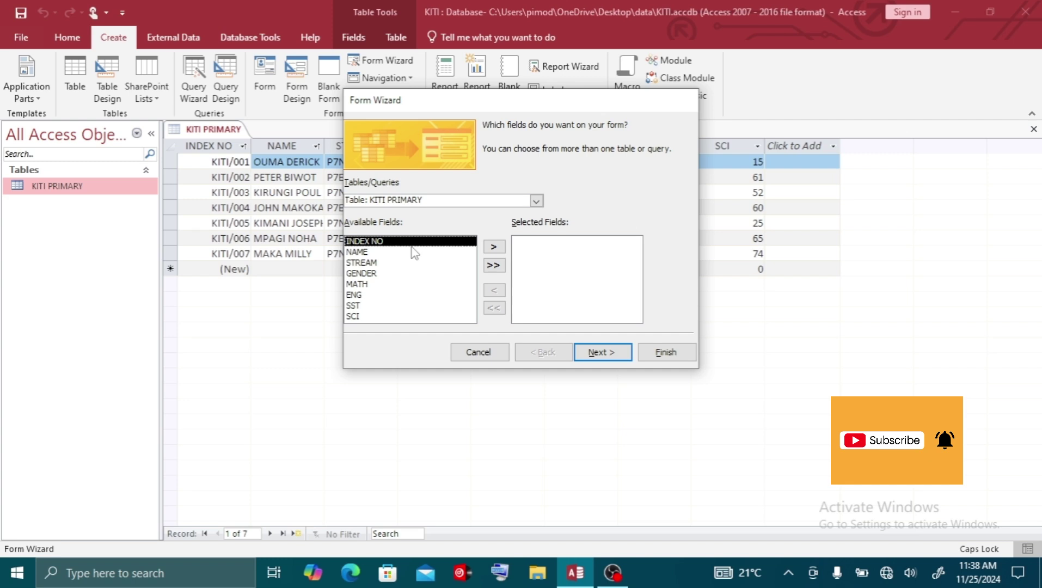
left_click(494, 248)
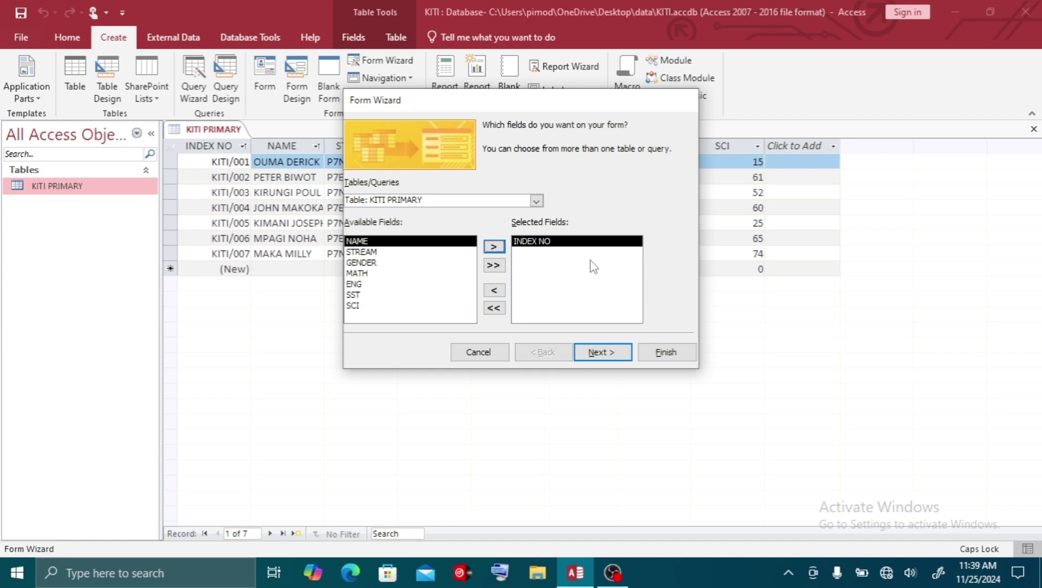
left_click(488, 293)
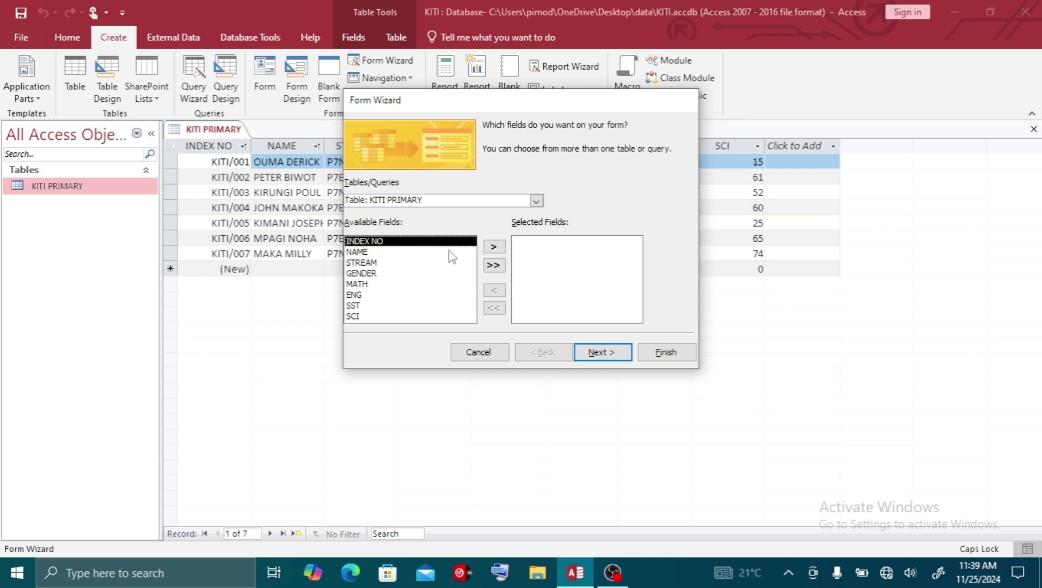
Step: Include all available KITI PRIMARY fields in the form and accept the Columnar layout
left_click(497, 267)
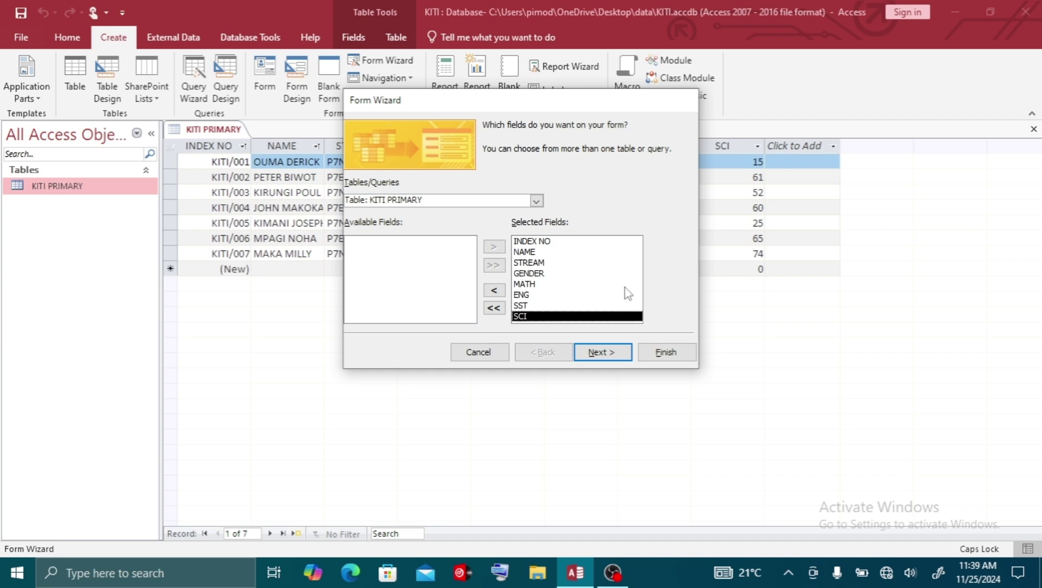
left_click(601, 354)
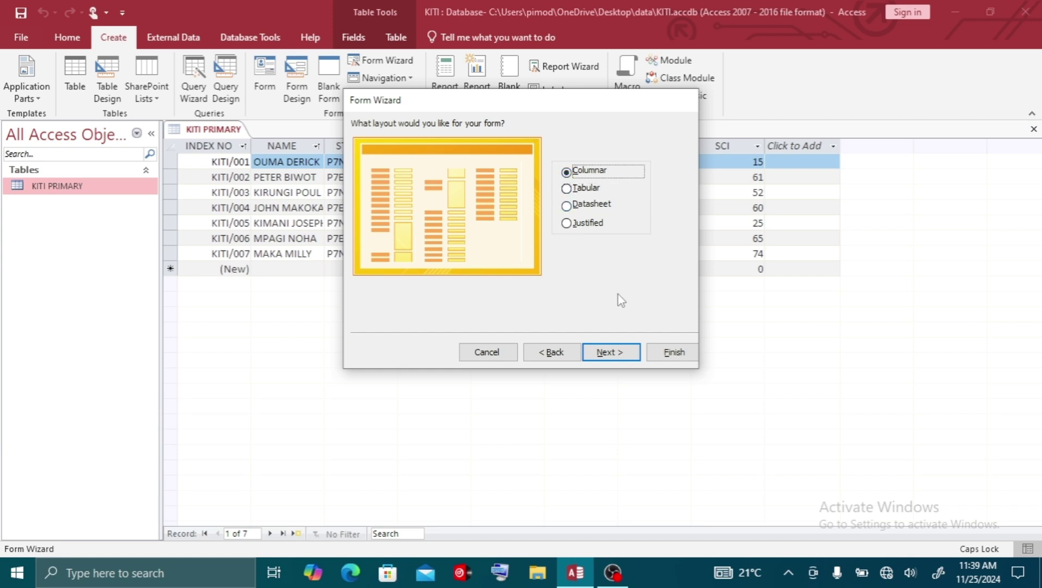
left_click(608, 354)
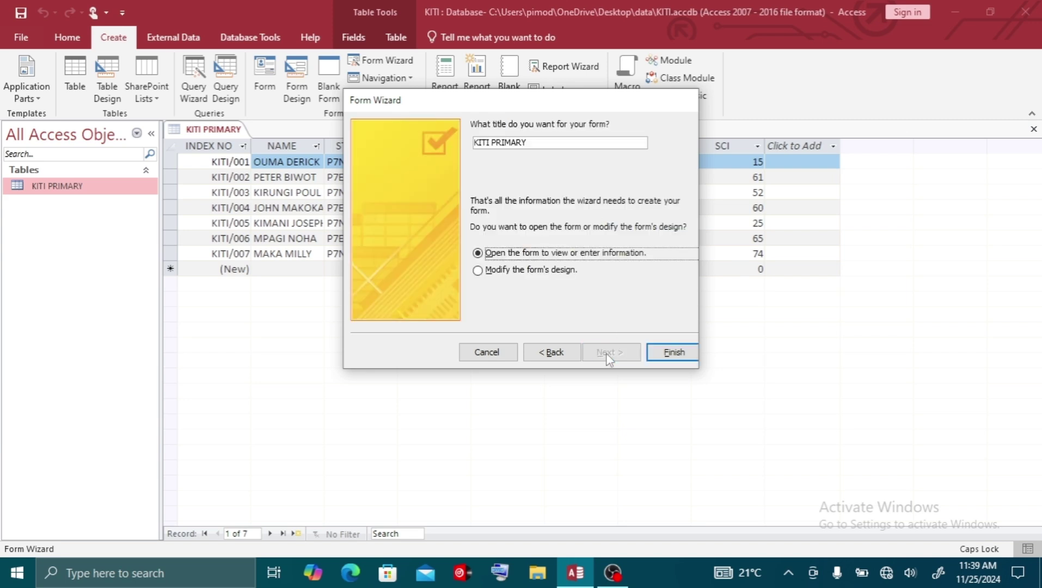
Step: Title the form KITI RESULTS FORM and finish the wizard, opening the form to view information
left_click(534, 142)
key("BackSpace")
key("BackSpace")
key("BackSpace")
key("BackSpace")
key("BackSpace")
key("BackSpace")
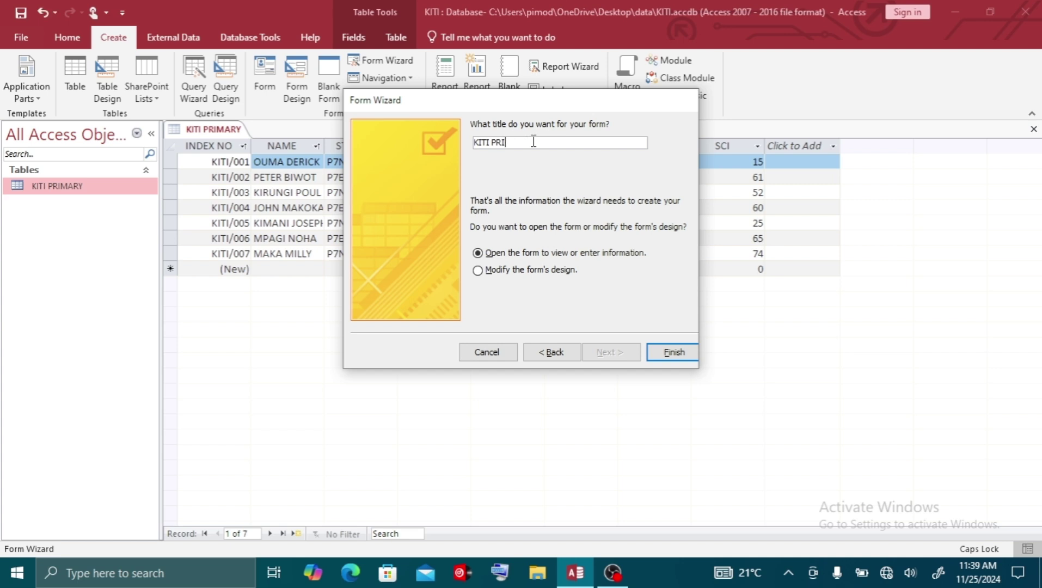
type("RESULTS FORM")
left_click(675, 355)
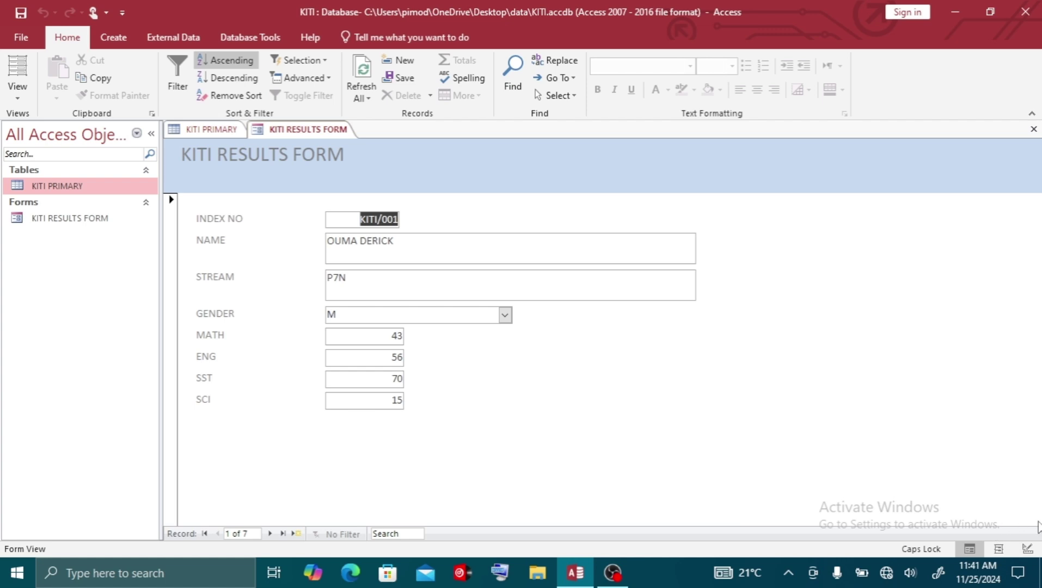
Step: Open the form in Design View and extend the Detail section's height to about 3.6 inches
left_click(1027, 548)
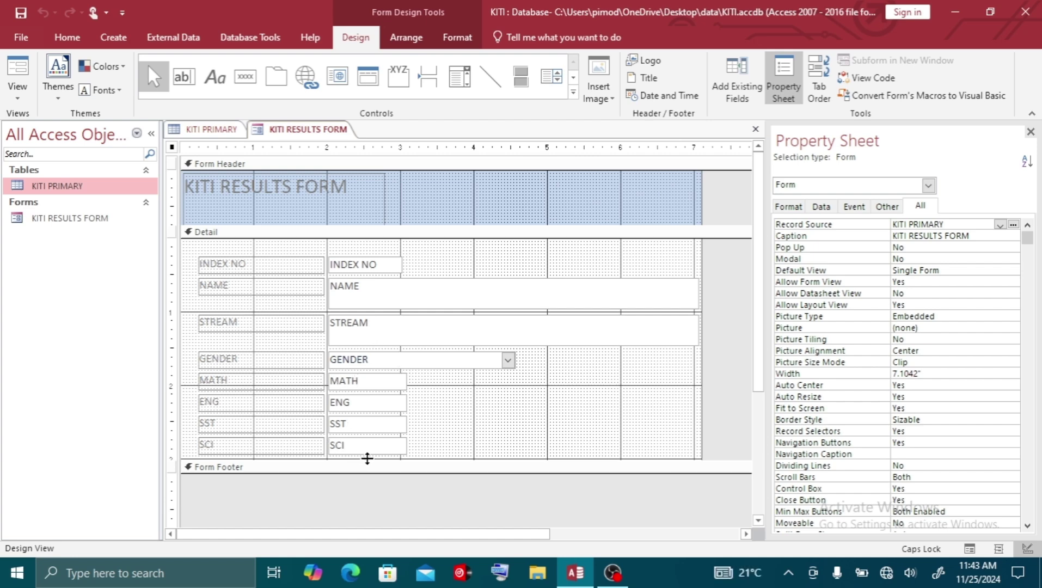
left_click_drag(367, 459, 367, 490)
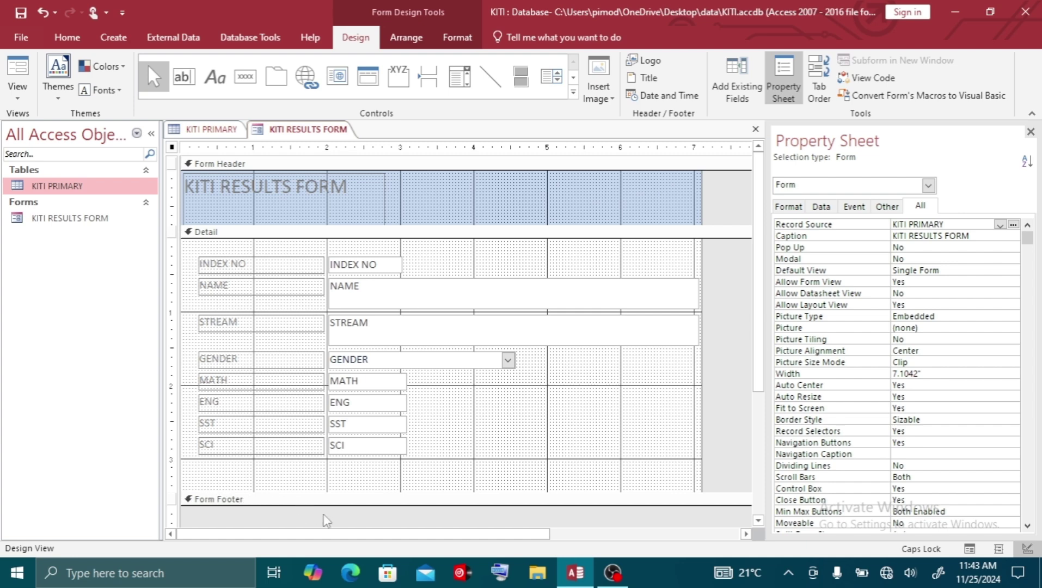
left_click(344, 492)
left_click_drag(344, 492, 343, 504)
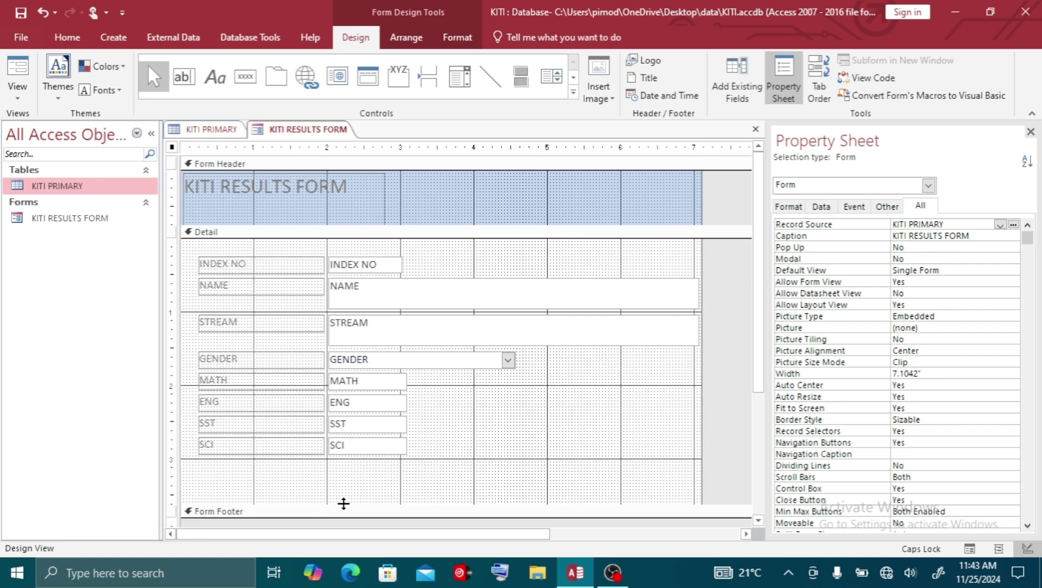
Step: Add an unbound text box about 1.1 inches wide and 0.4 inches high below the SCI field
left_click(183, 78)
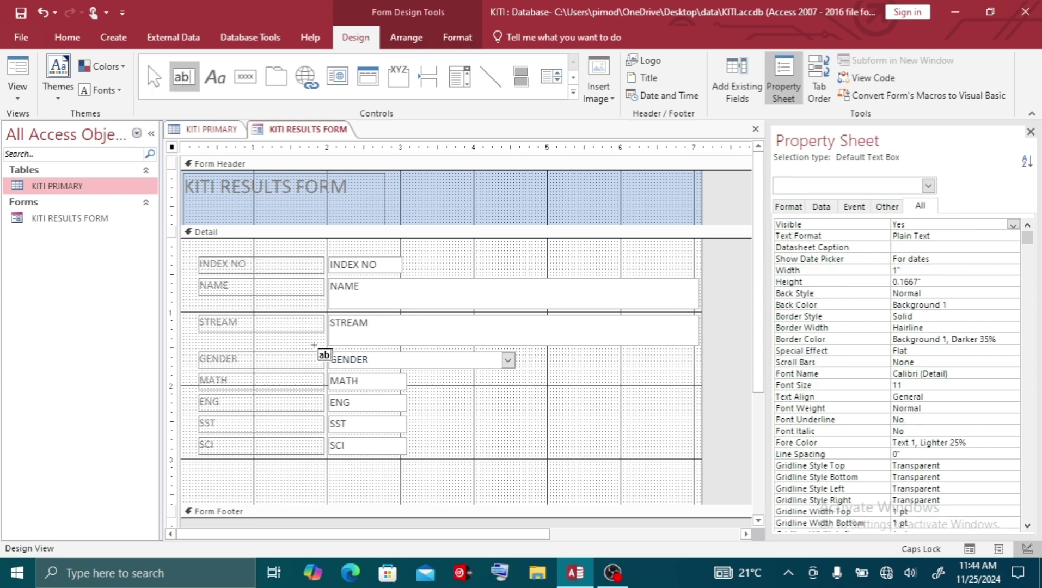
left_click(329, 463)
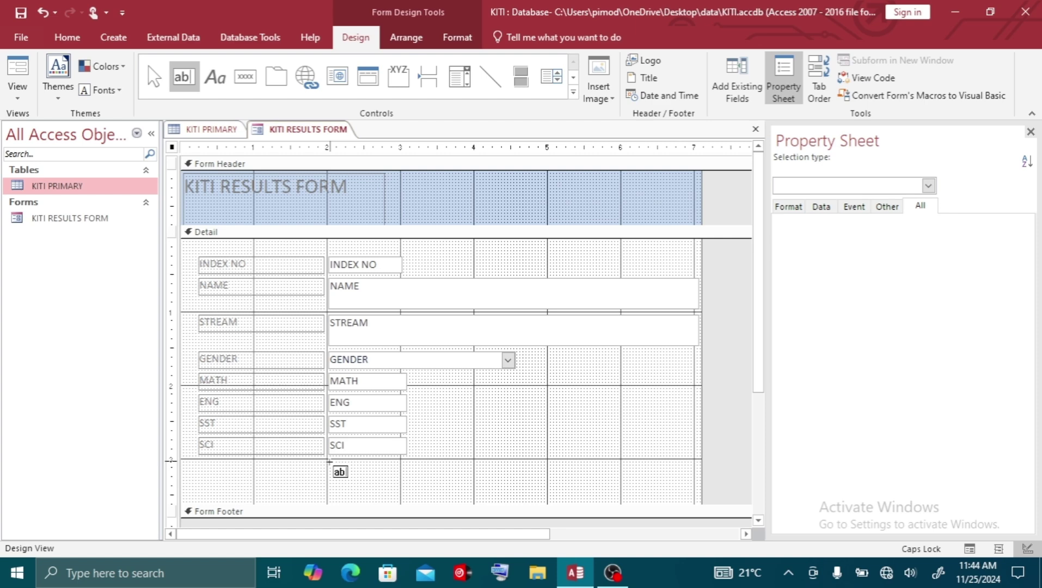
left_click_drag(329, 462, 414, 490)
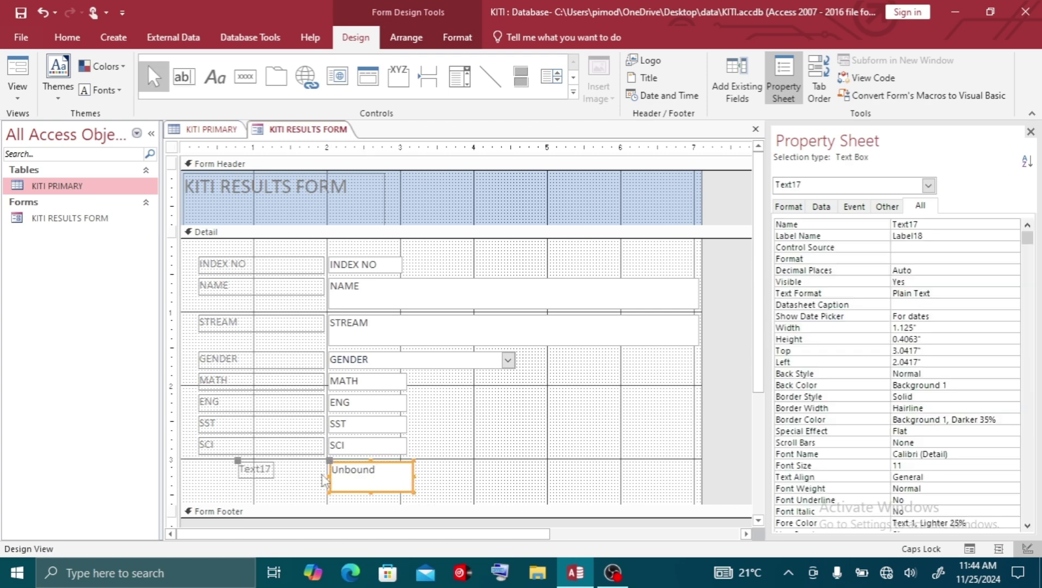
Step: Widen the new text box's label on both sides to about 1.33 inches
left_click(258, 471)
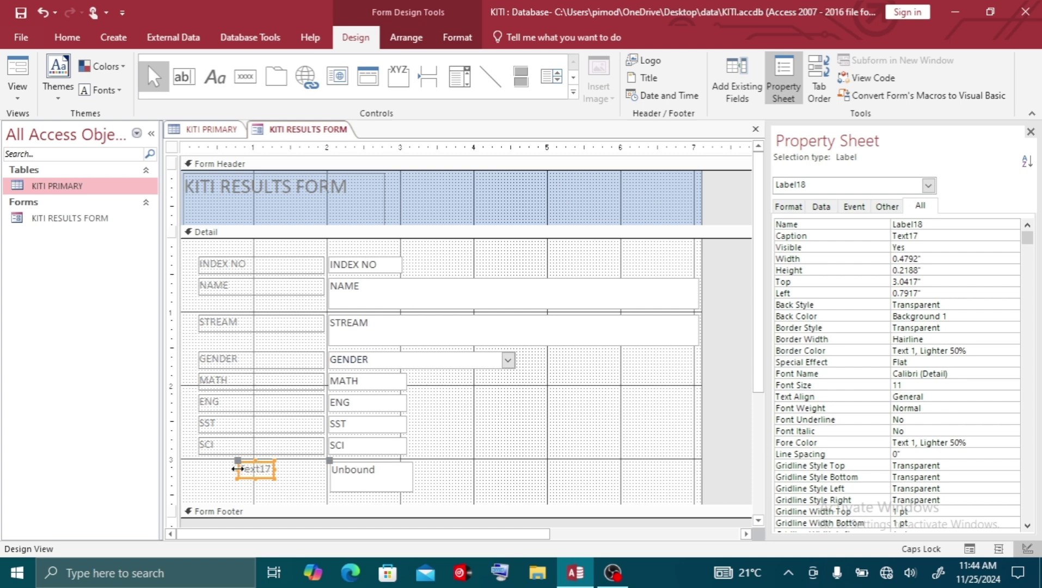
left_click_drag(238, 469, 217, 470)
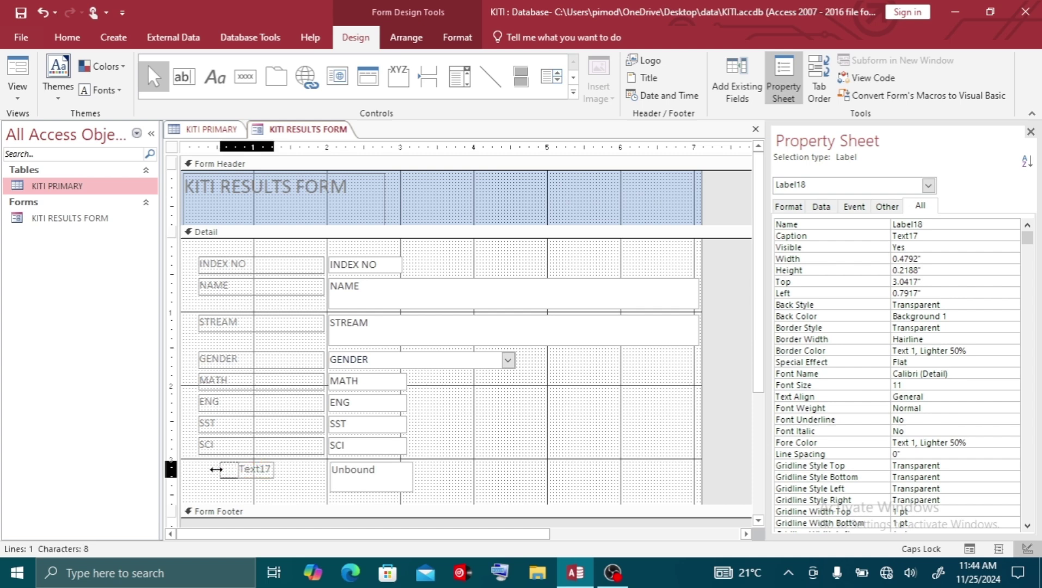
left_click_drag(216, 469, 207, 469)
left_click_drag(275, 469, 307, 467)
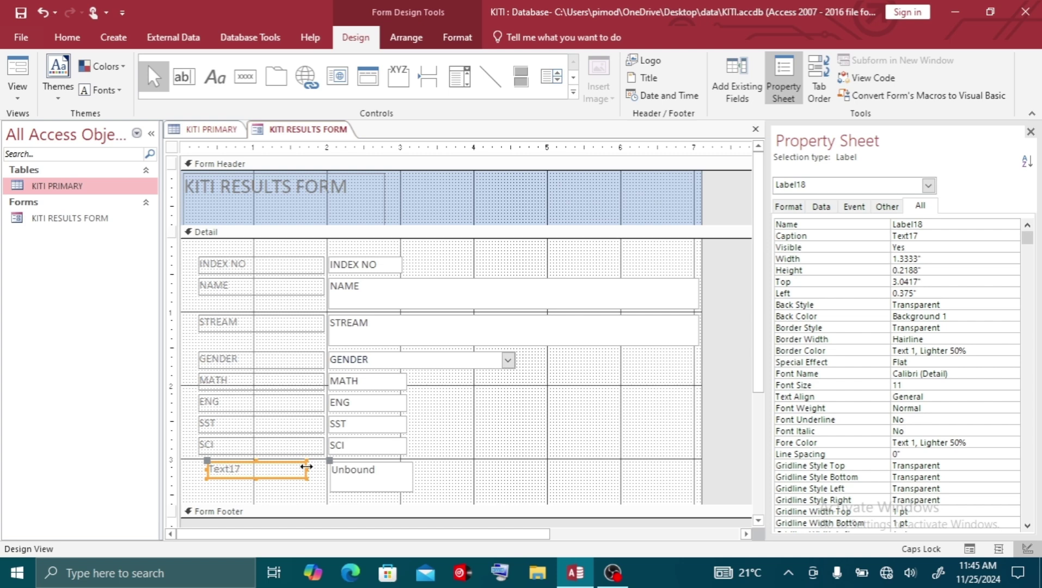
Step: Change the new text box's label caption to TOTAL SCORE
left_click(266, 470)
double_click(265, 470)
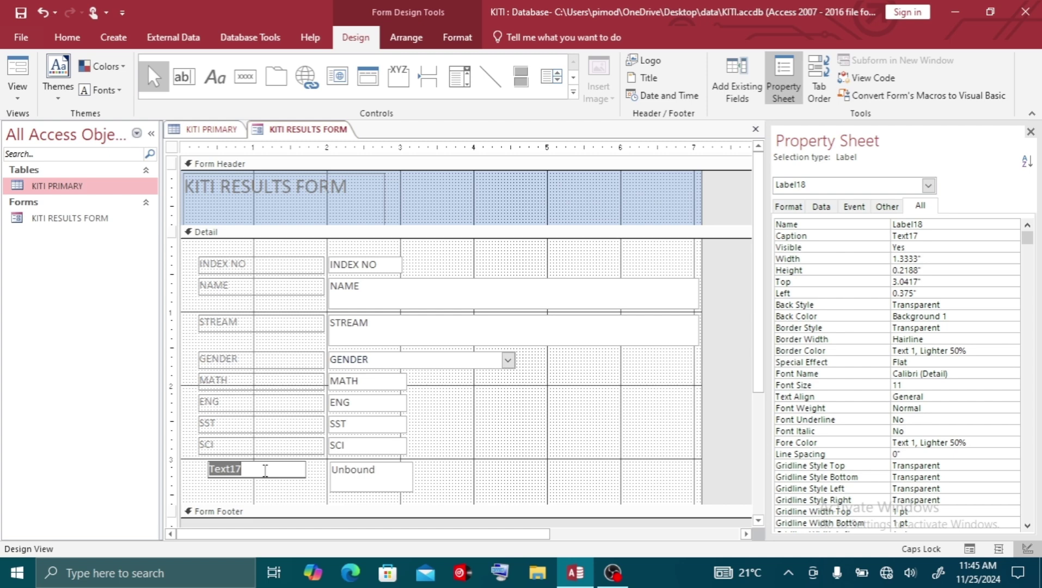
type("T")
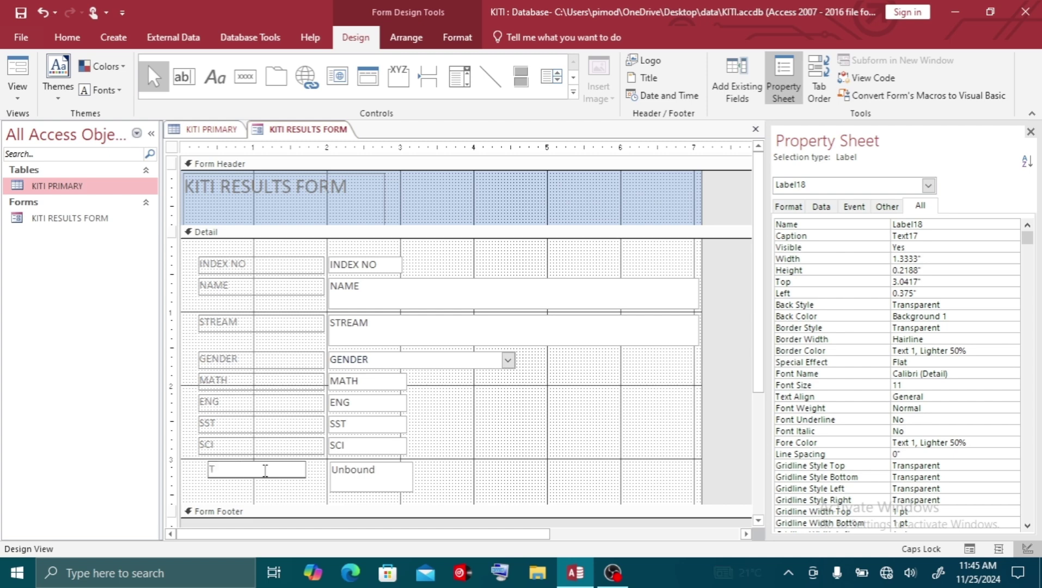
type("OTAL SCORE")
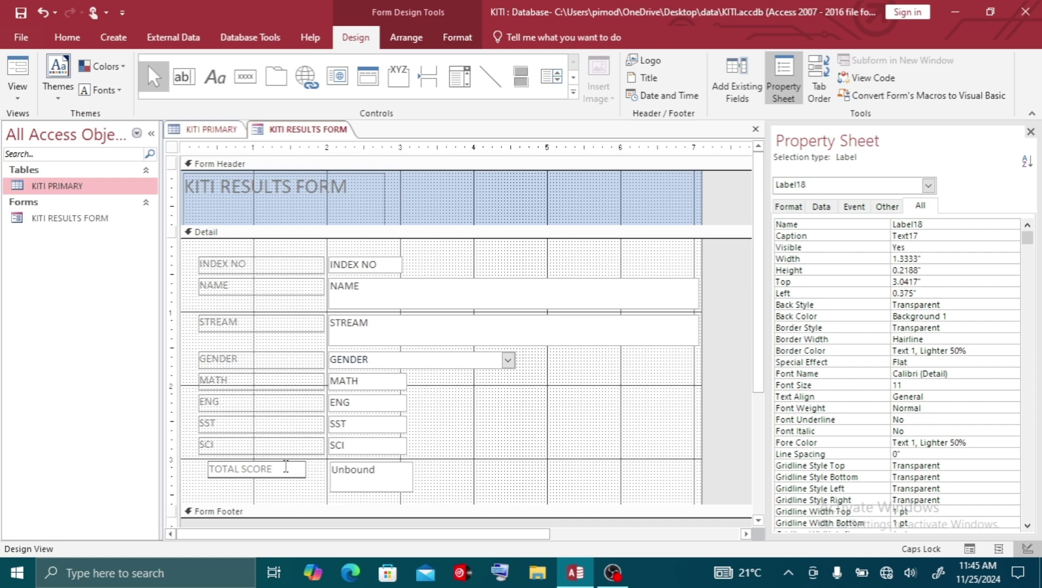
Step: Widen the unbound text box beside the TOTAL SCORE label to about 2.04 inches
left_click(386, 475)
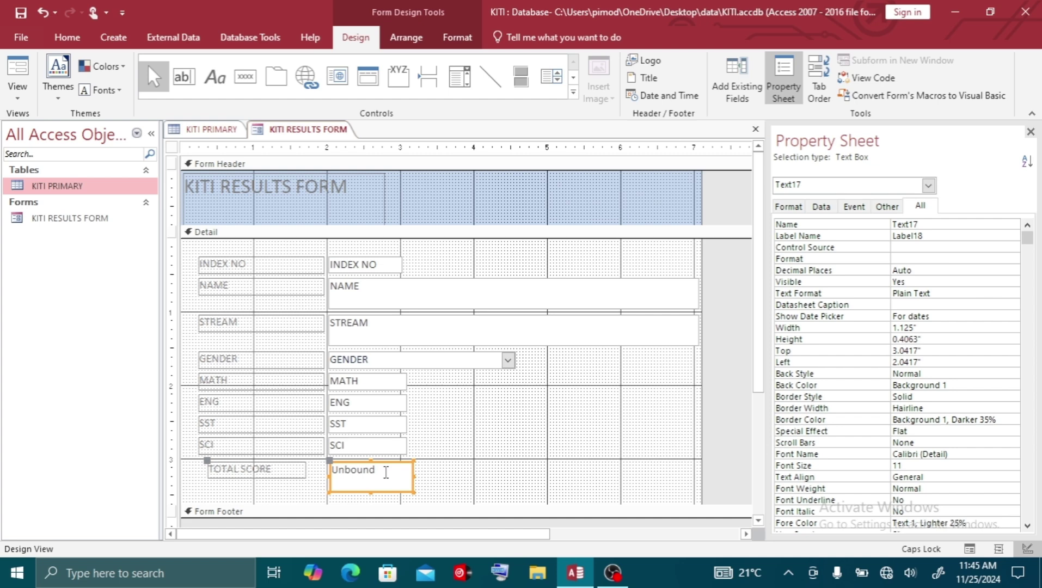
left_click(413, 477)
left_click_drag(413, 477, 480, 475)
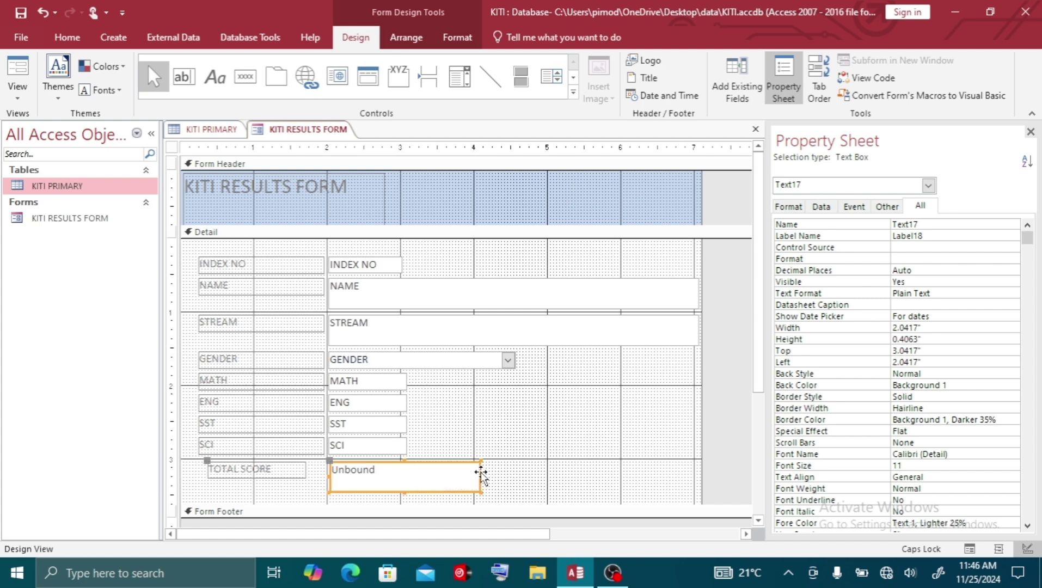
Step: Enter the expression =[MATH]+[ENG]+[SST]+[SCI] in the TOTAL SCORE text box
left_click(384, 475)
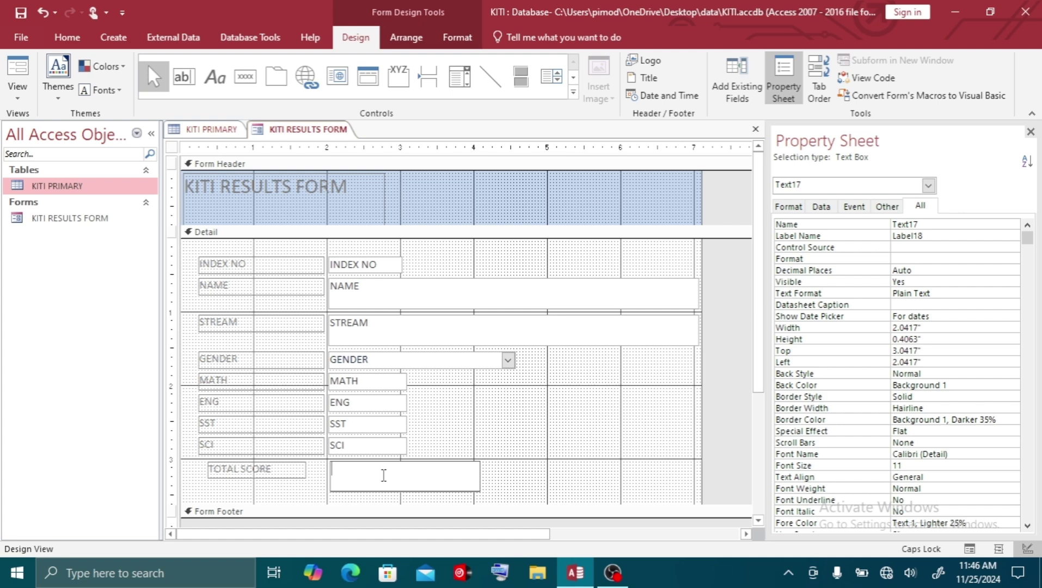
type("=")
type("[")
type("MAM")
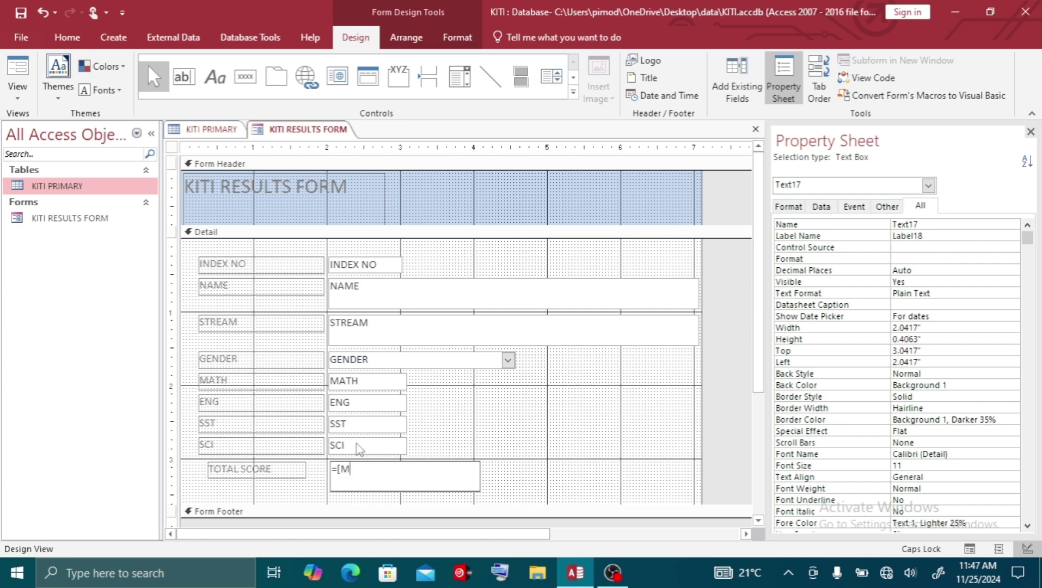
key("BackSpace")
type("TH]+[")
type("ENG]+[SST]")
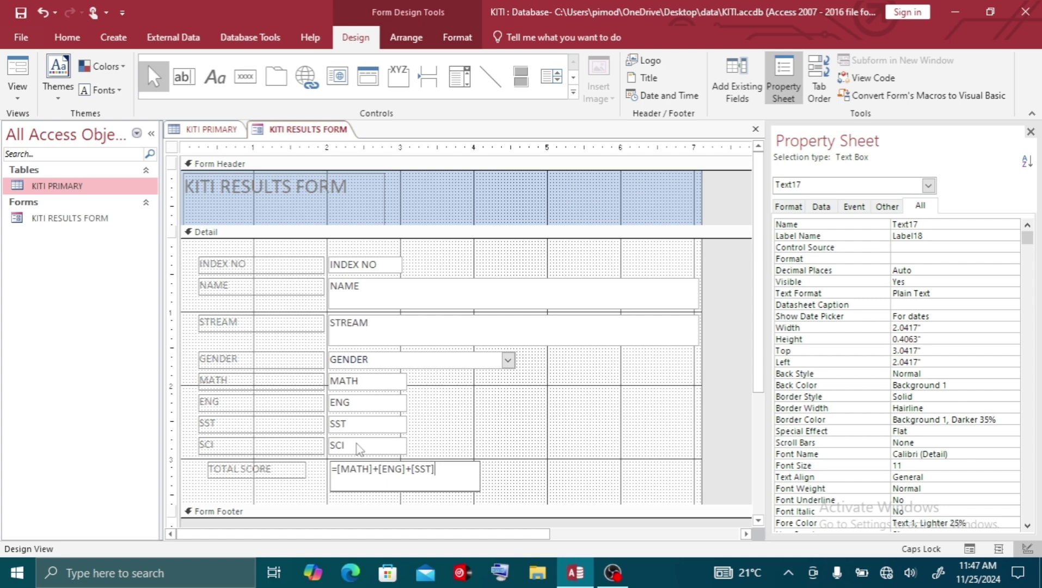
type("+[SCI]")
left_click(488, 446)
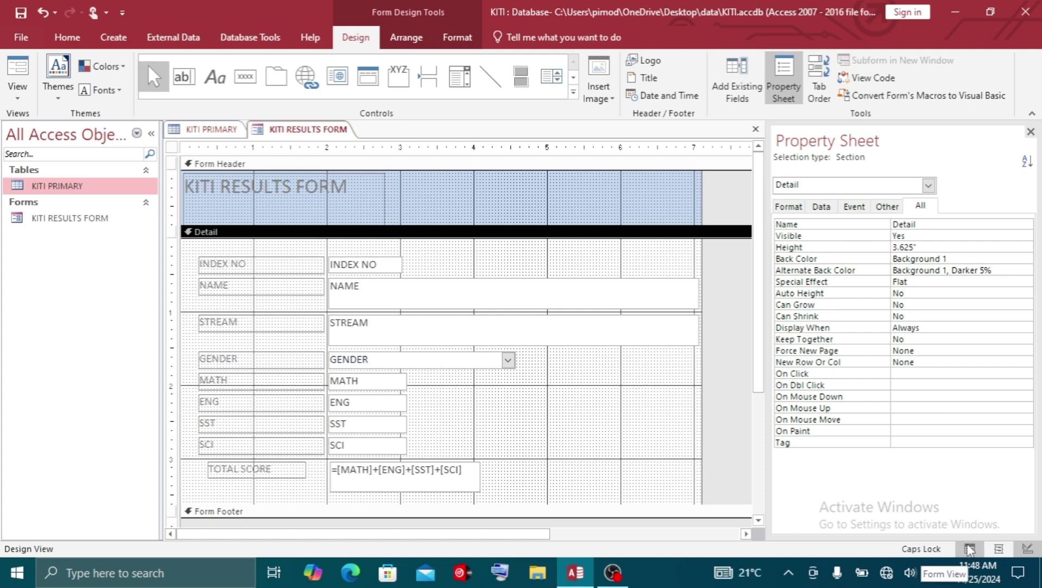
Step: Show the form in Layout View, check the total score across several records, and return to the first record
left_click(18, 65)
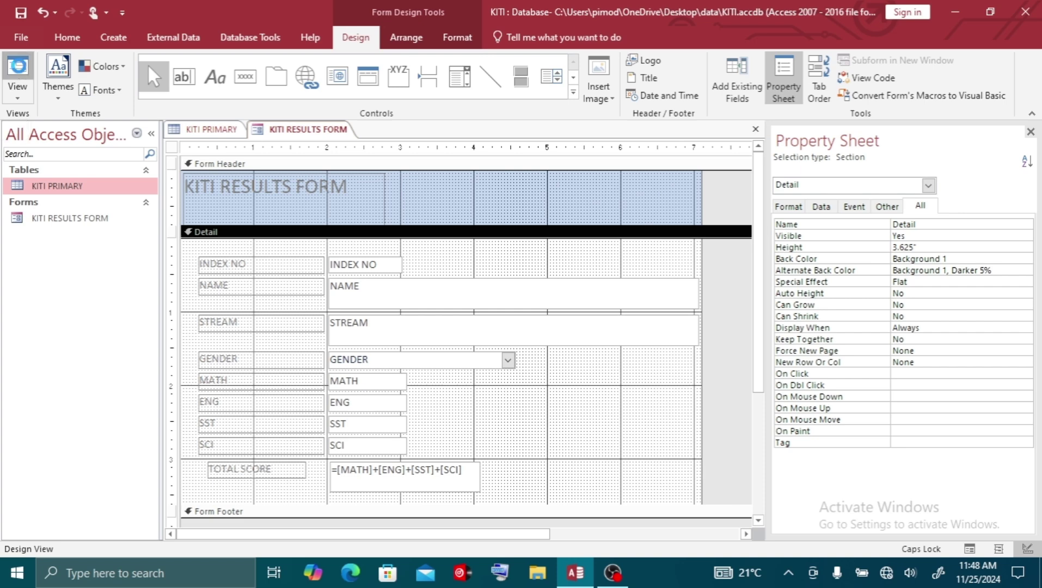
left_click(19, 66)
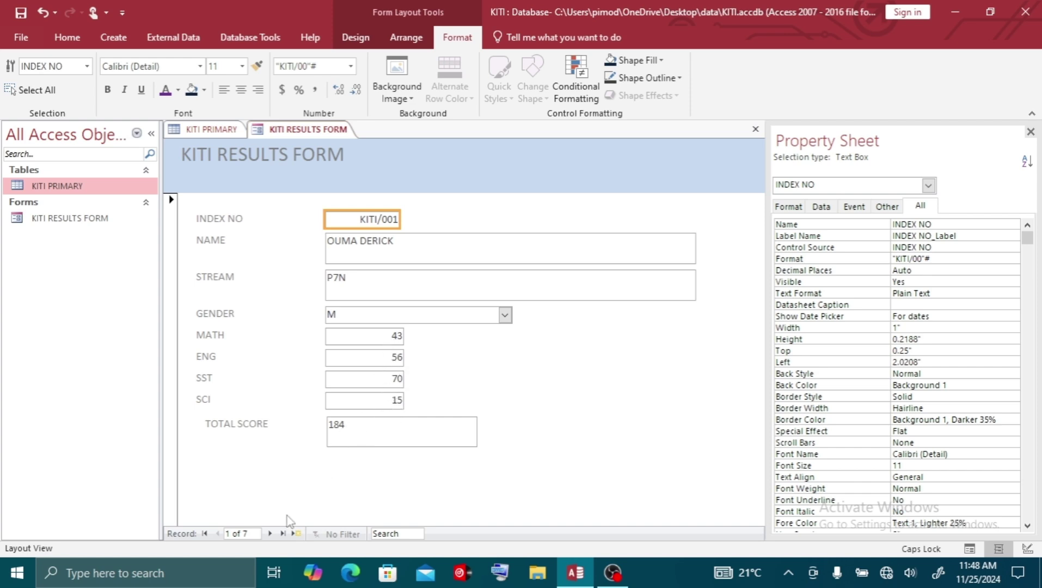
left_click(270, 534)
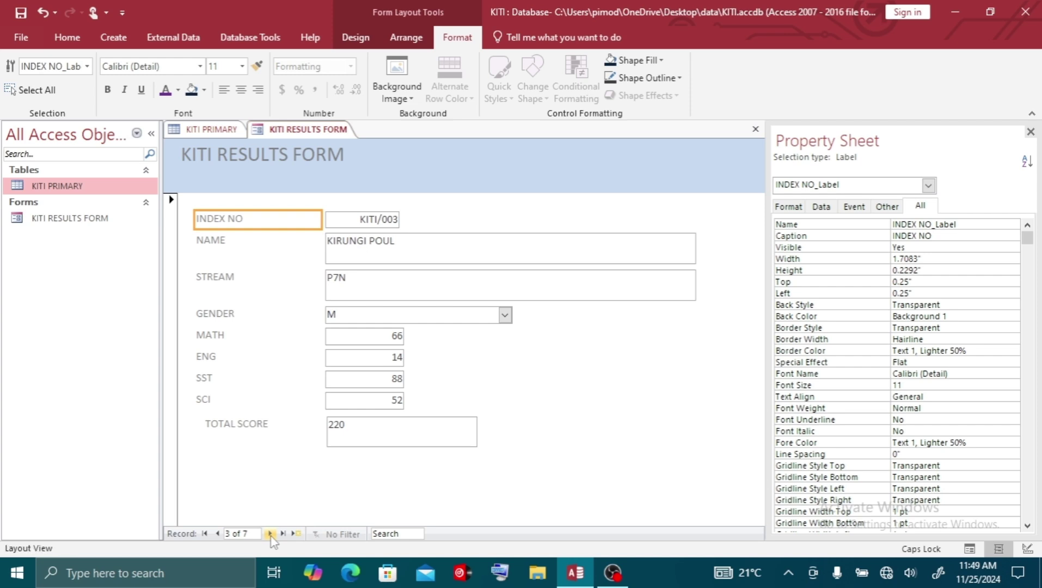
left_click(270, 534)
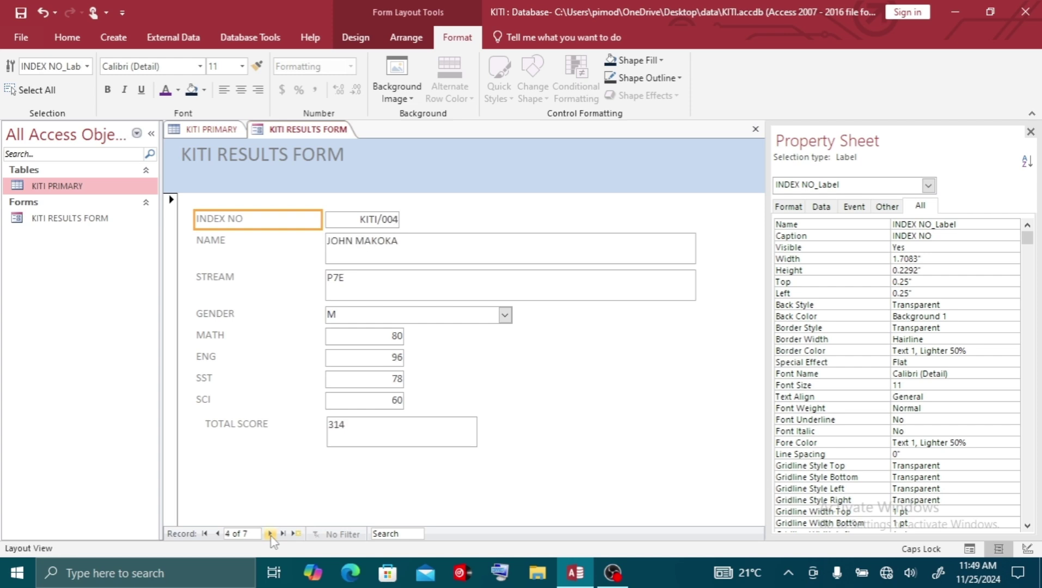
left_click(270, 534)
left_click(270, 534)
left_click(205, 533)
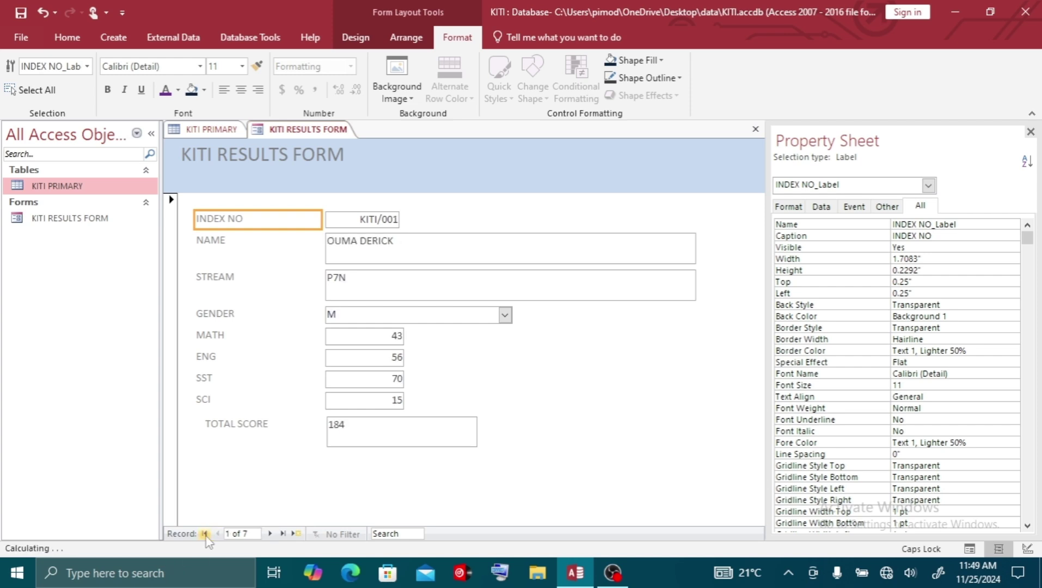
Step: Browse through the first records in Layout View and Form View to check the TOTAL SCORE values
left_click(270, 534)
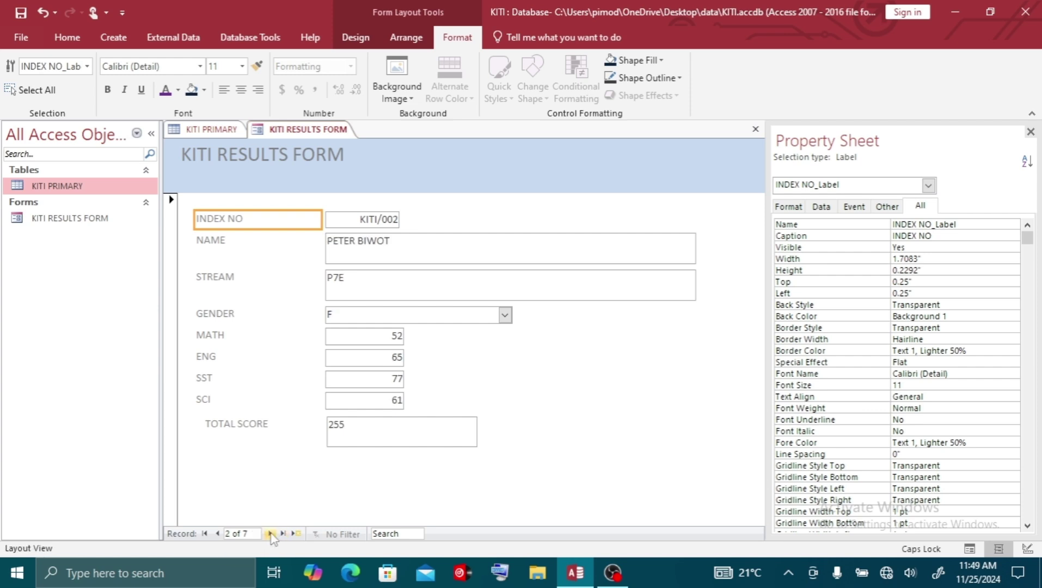
left_click(270, 534)
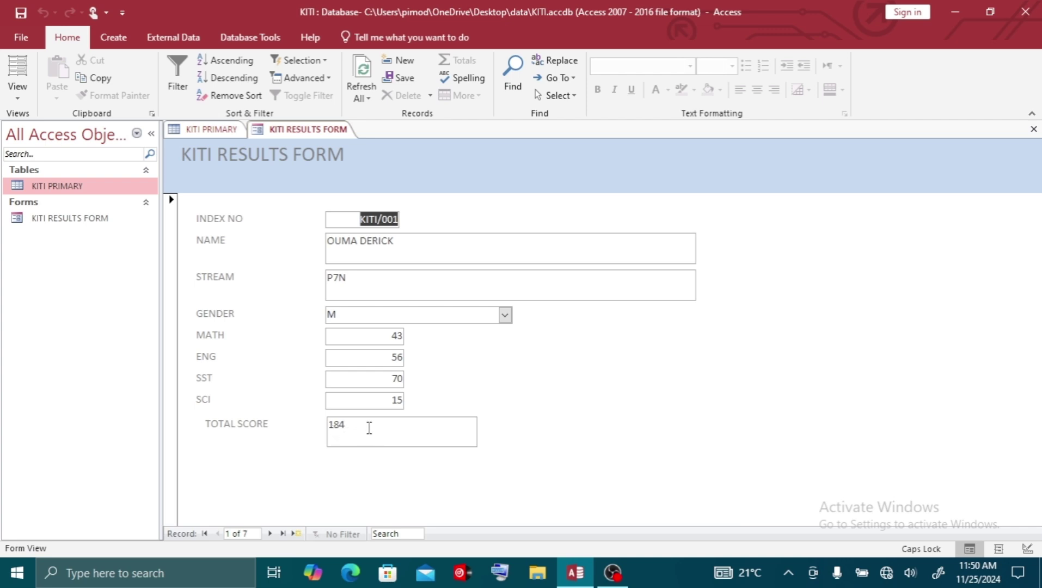
left_click(270, 534)
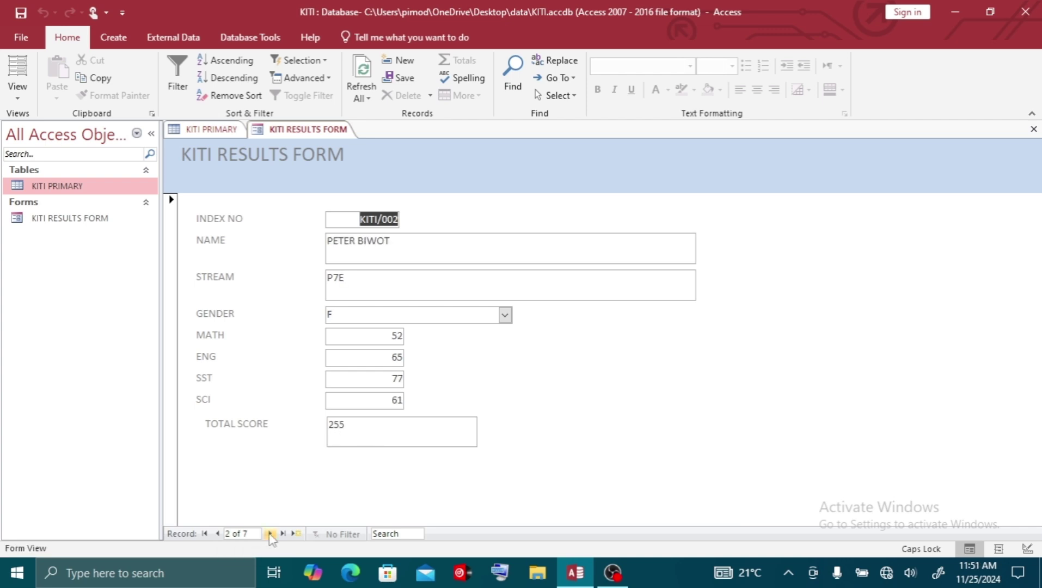
left_click(270, 534)
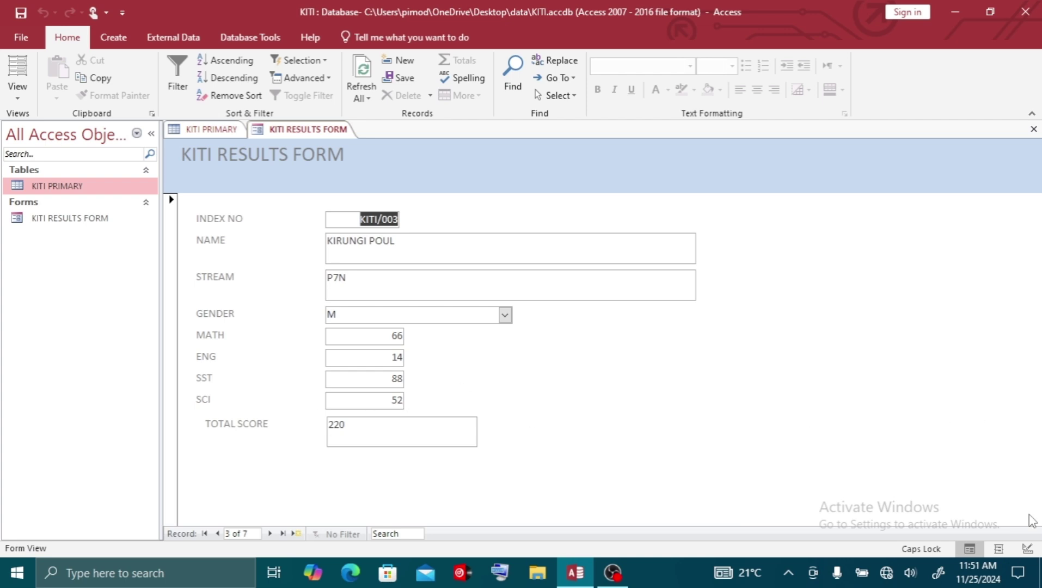
Step: Switch the form to Design View and start a new conditional formatting rule for the TOTAL SCORE text box
left_click(1027, 550)
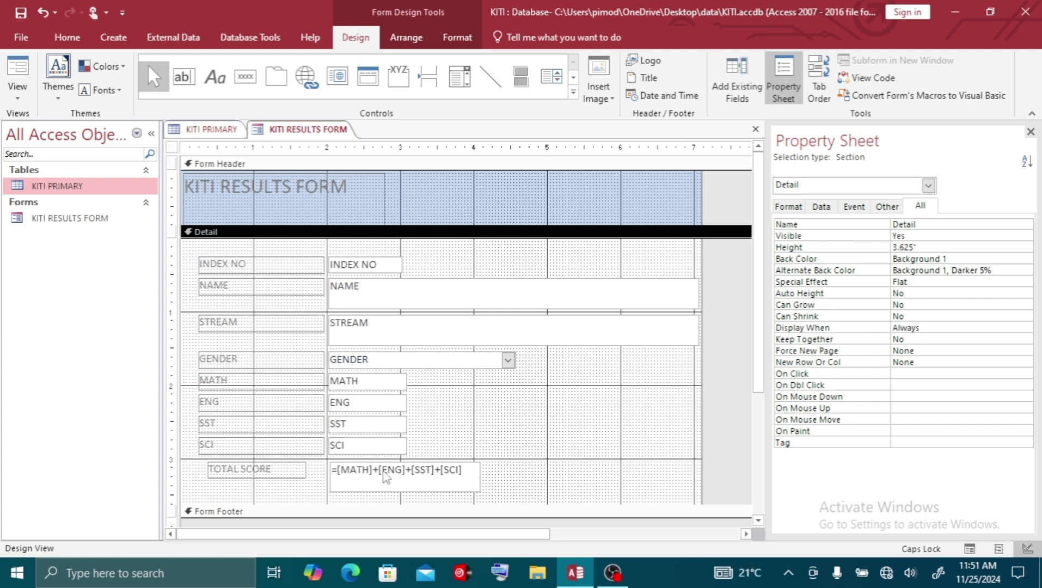
left_click(384, 473)
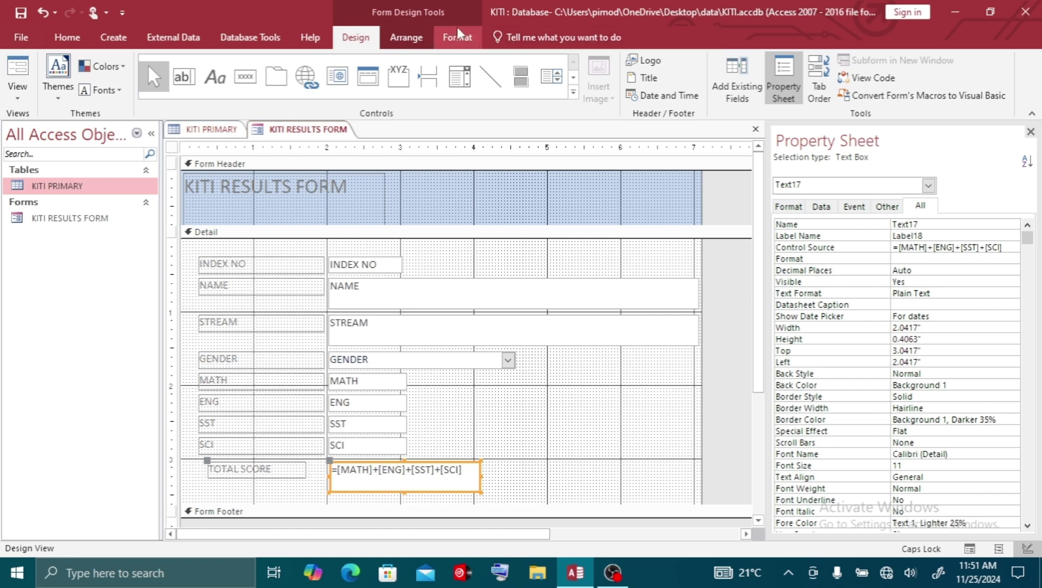
left_click(459, 38)
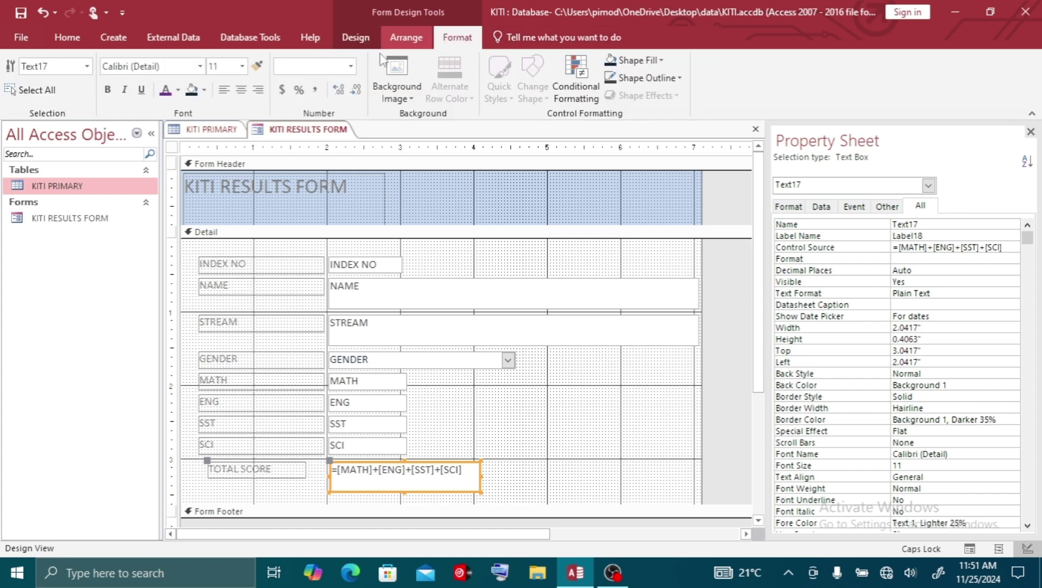
left_click(574, 82)
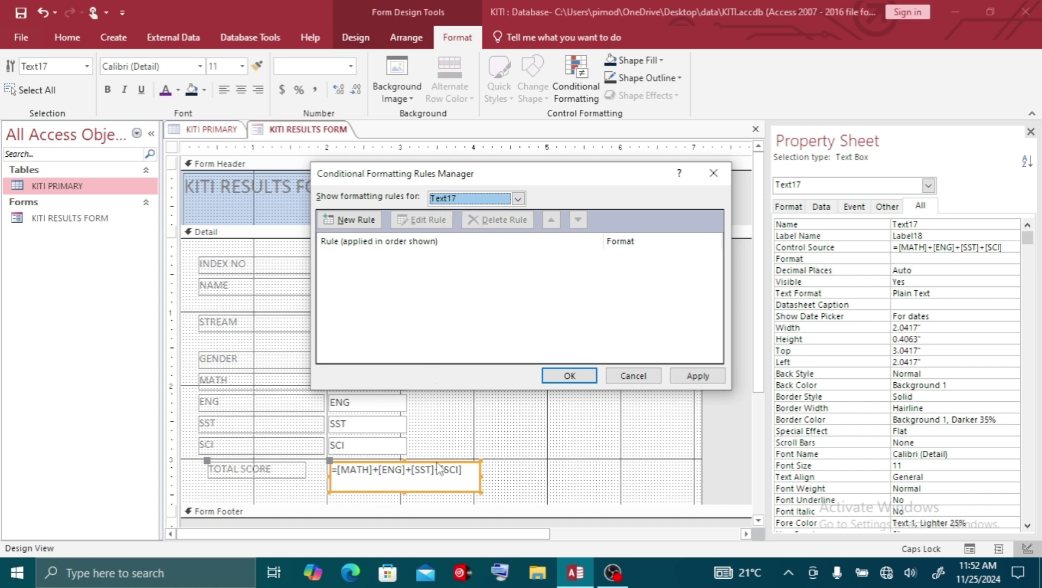
left_click(357, 221)
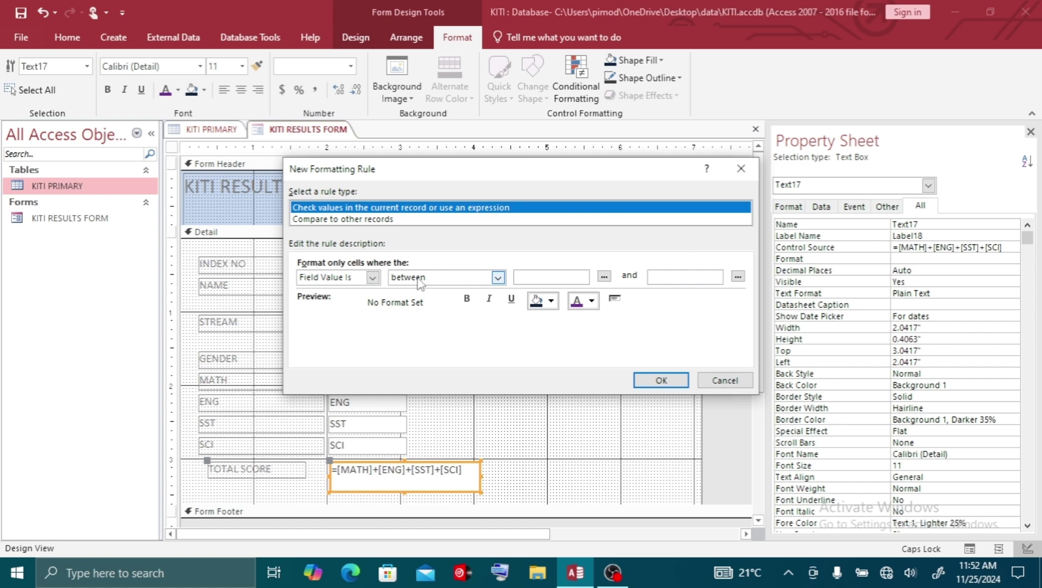
left_click(498, 278)
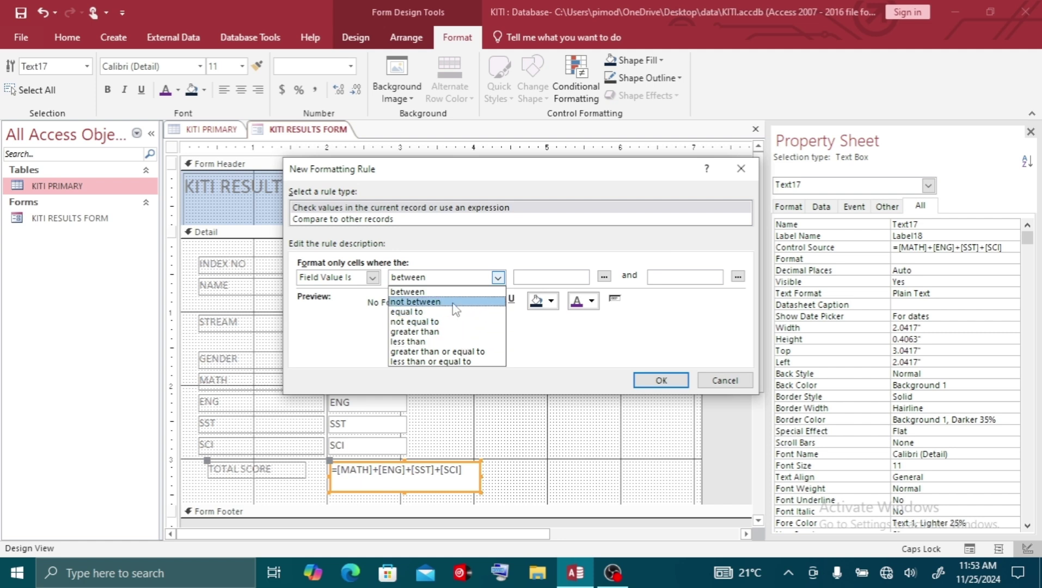
left_click(435, 352)
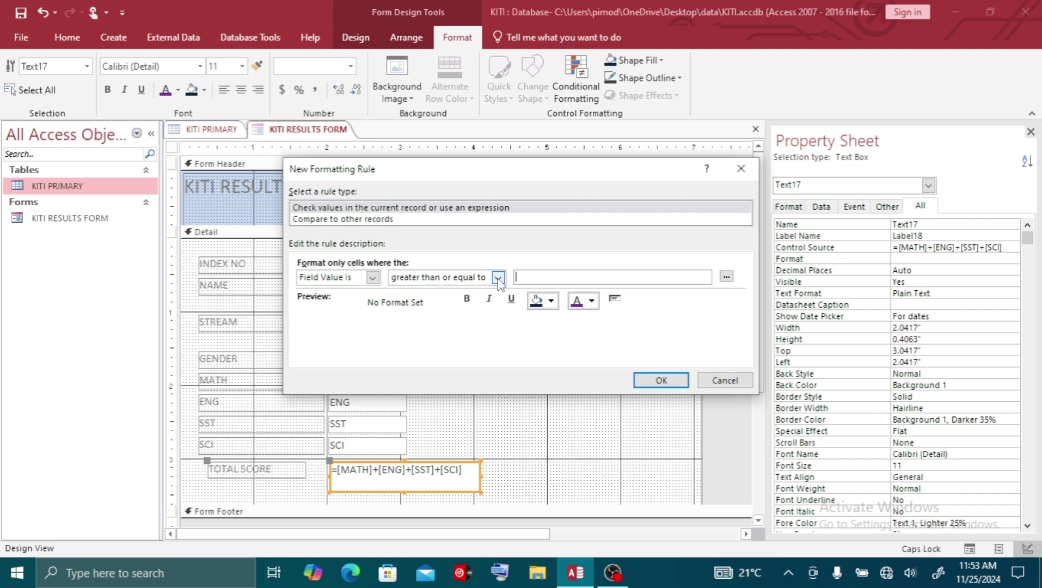
left_click(498, 278)
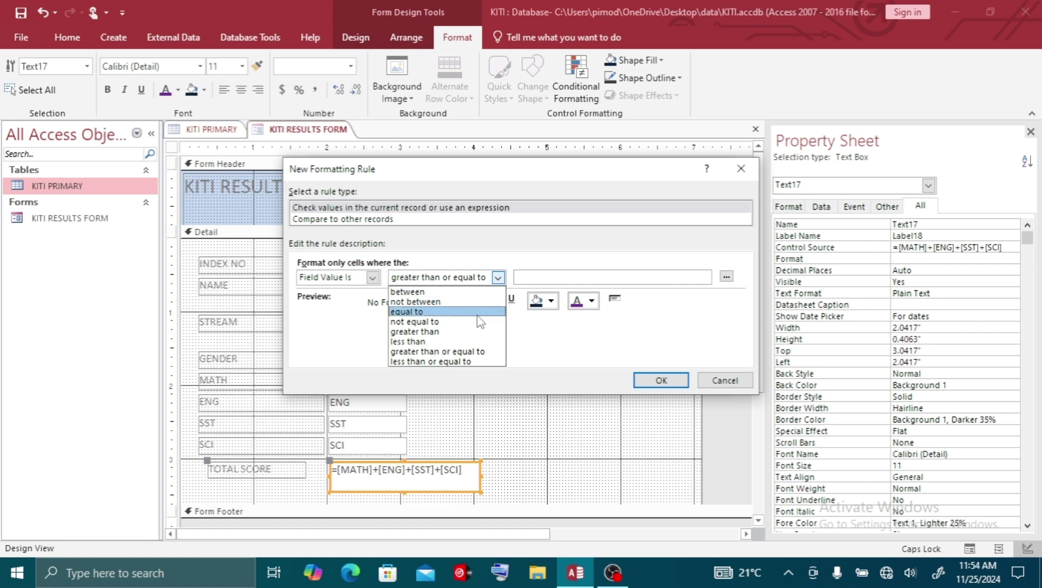
left_click(466, 292)
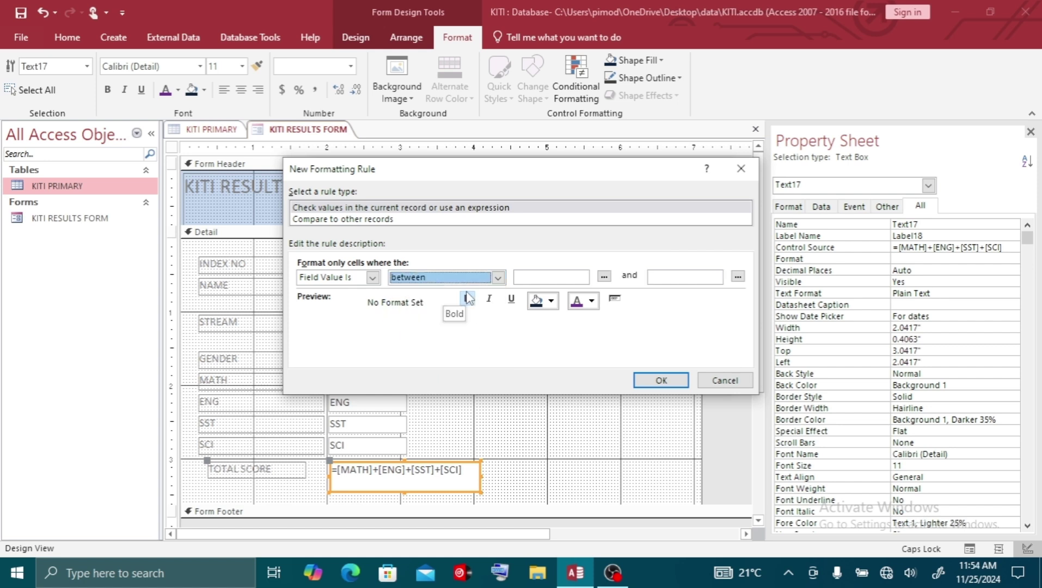
Step: Set the formatting rule's condition to field values between 200 and 299
left_click(522, 276)
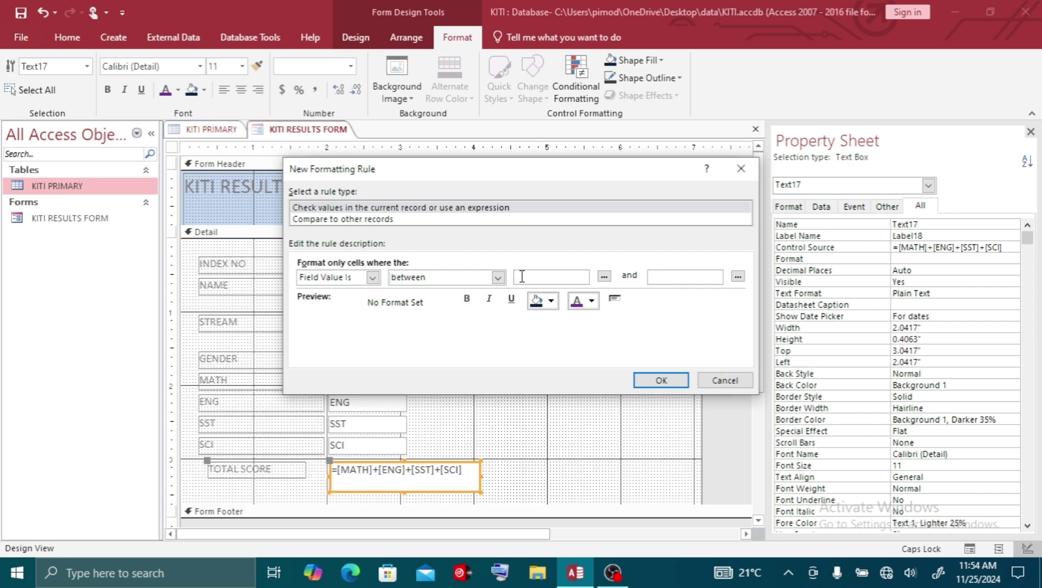
type("200")
left_click(657, 277)
type("2")
Step: Give the 200 to 299 rule a light green fill with bold text in the automatic font color, and save the rule
left_click(551, 301)
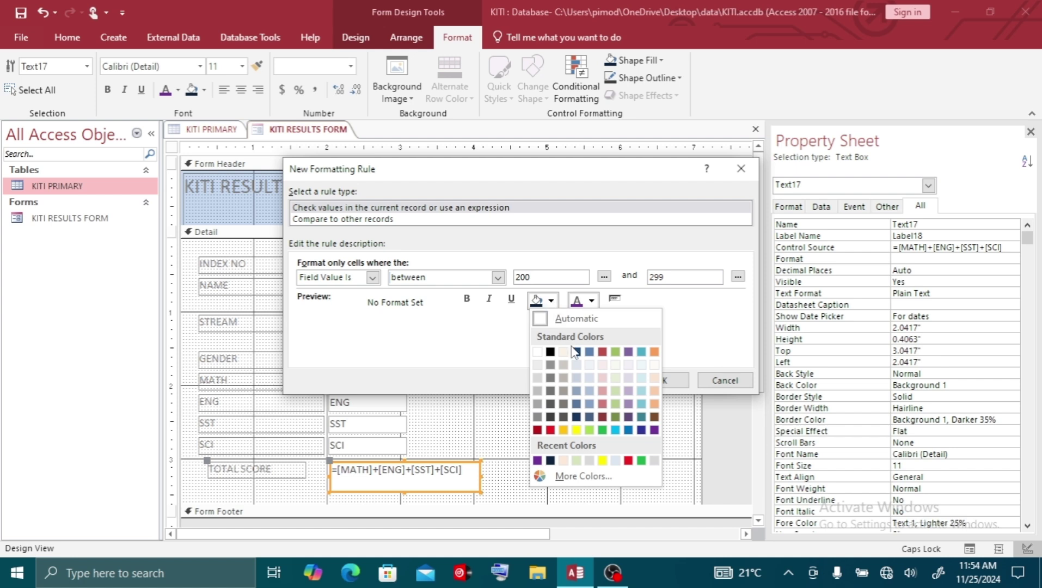
left_click(589, 430)
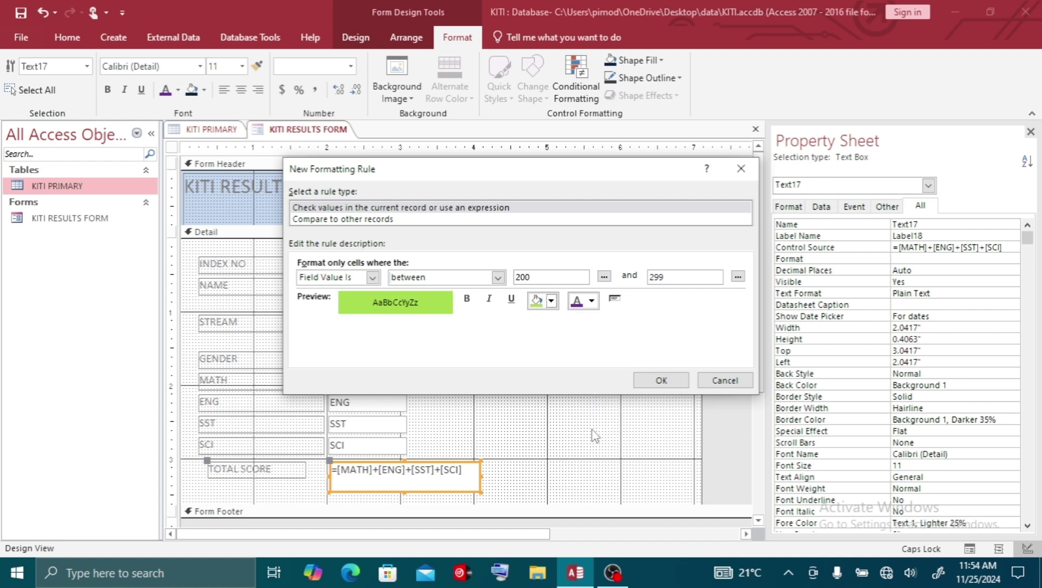
left_click(591, 301)
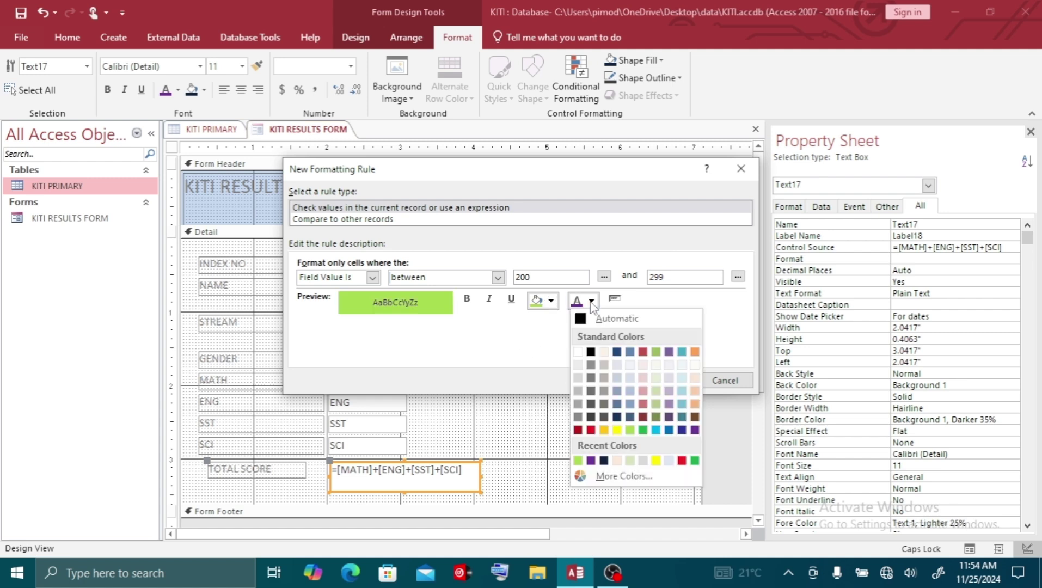
left_click(582, 319)
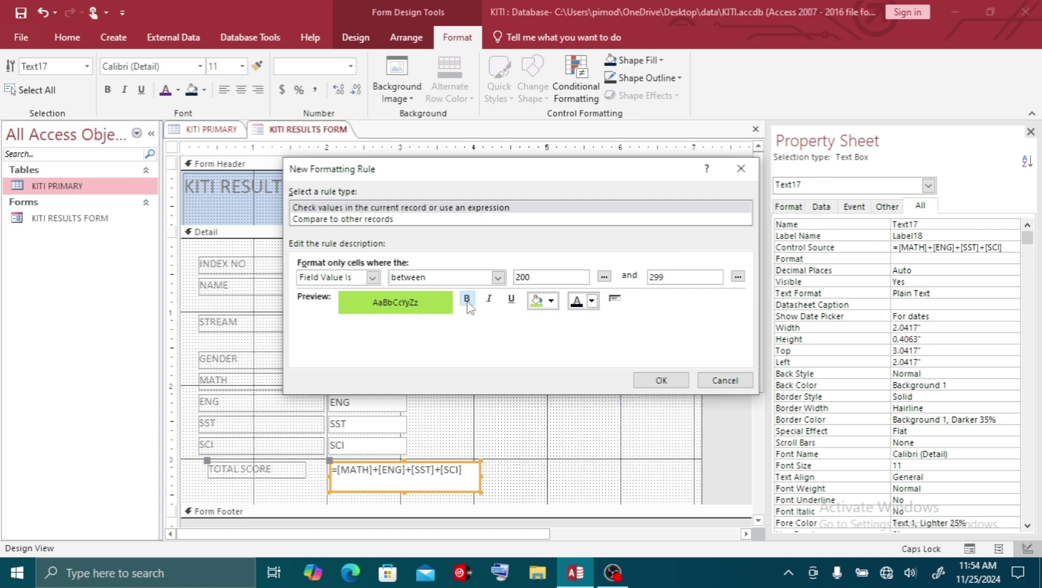
left_click(467, 304)
left_click(661, 381)
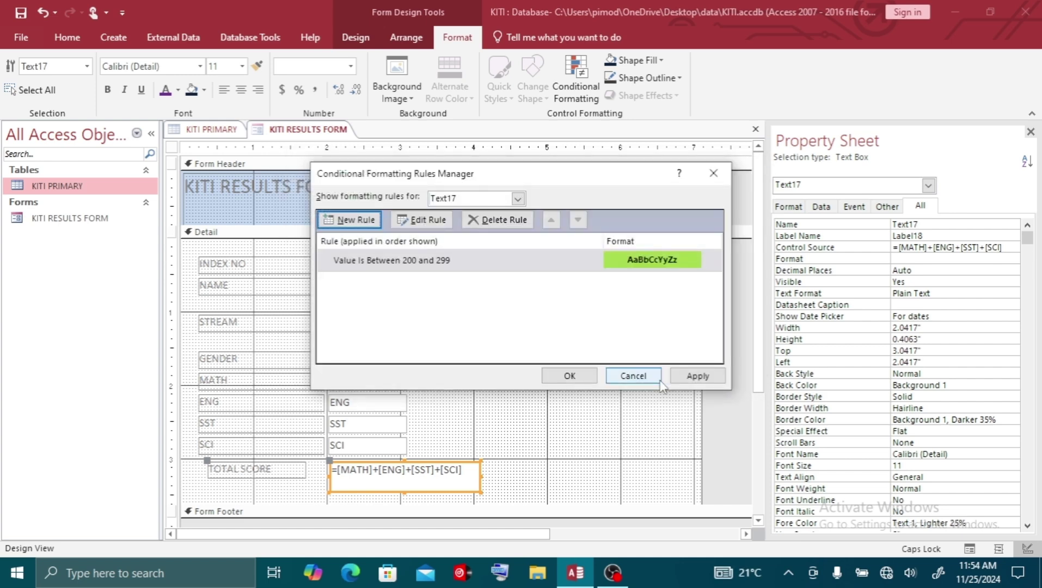
Step: Add a second formatting rule for field values between 300 and 350
left_click(355, 221)
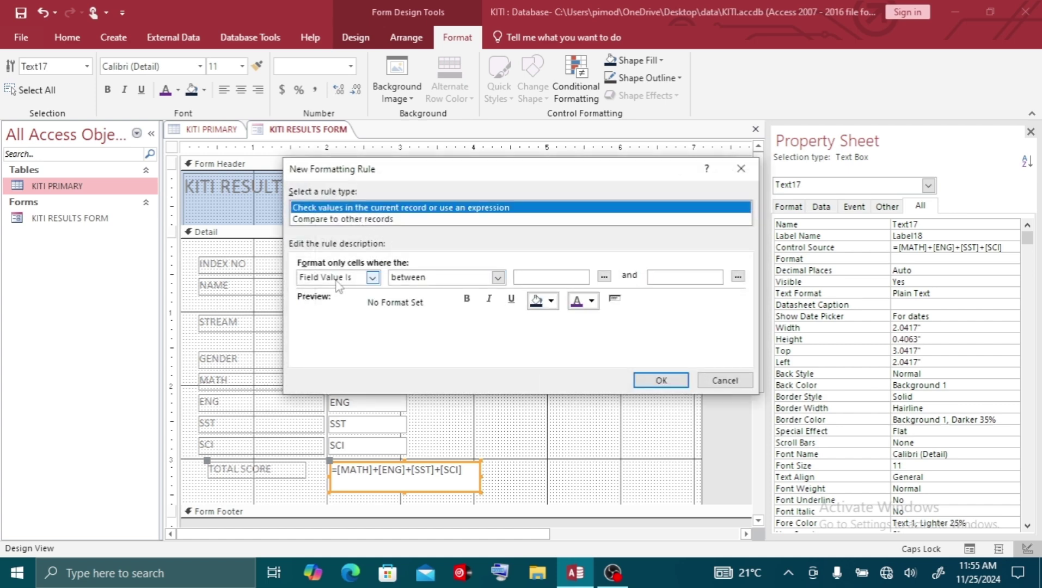
left_click(527, 276)
type("3")
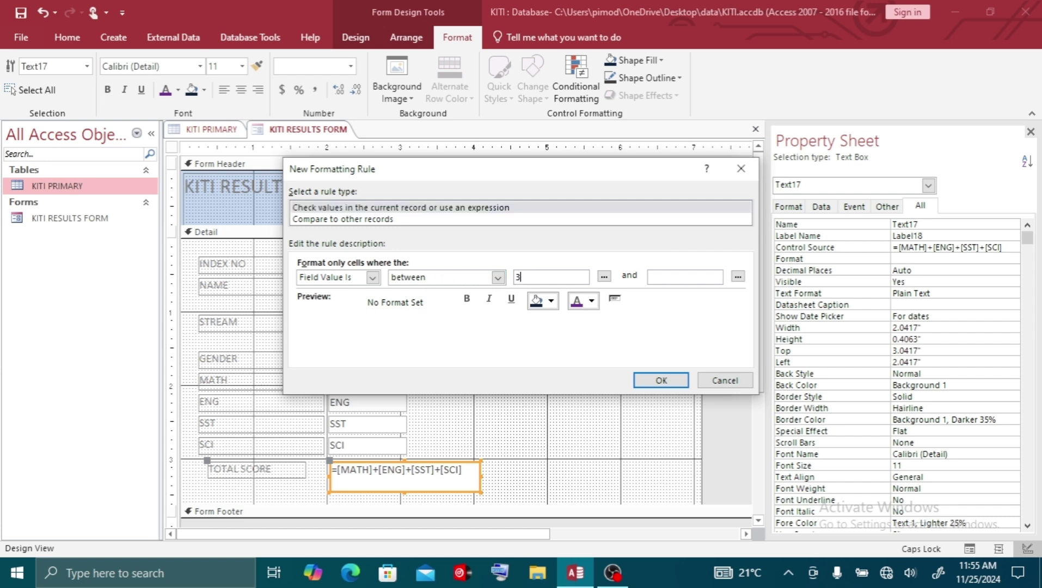
type("00")
left_click(670, 277)
type("350")
Step: Give the 300 to 350 rule a green fill with white, bold, underlined text, and save the rule
left_click(551, 302)
left_click(600, 426)
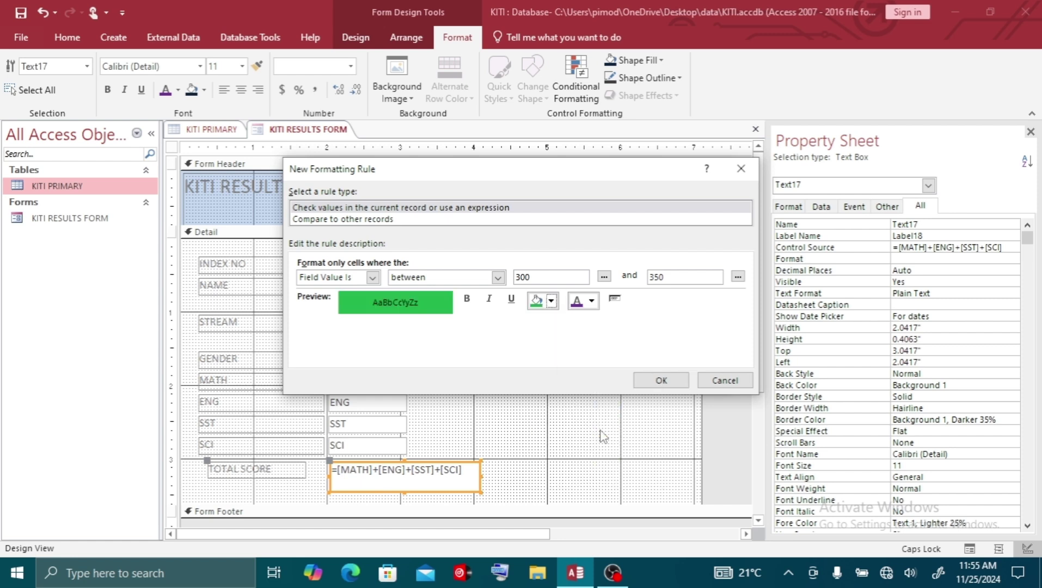
left_click(592, 301)
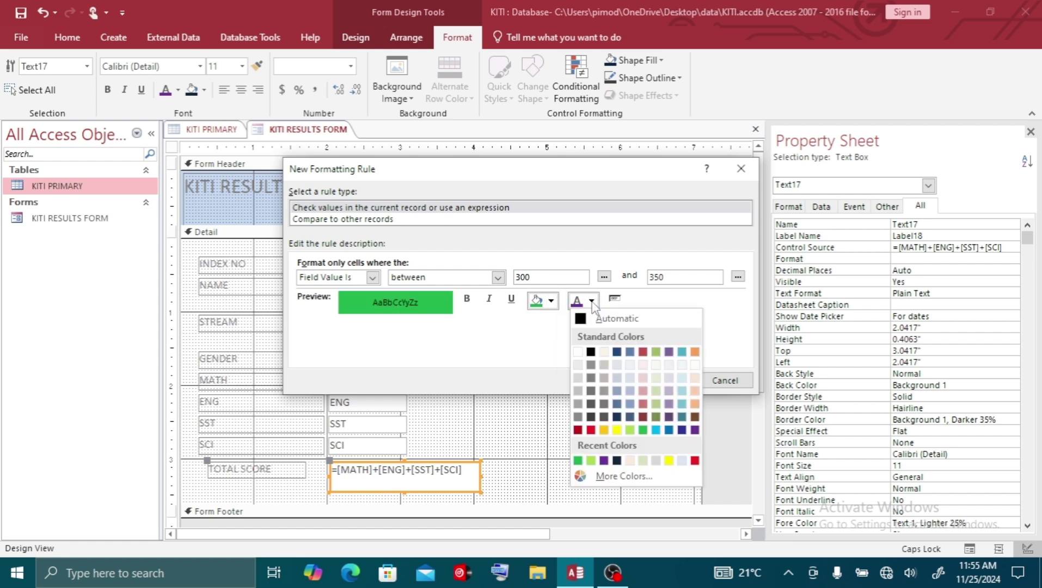
left_click(578, 352)
left_click(466, 299)
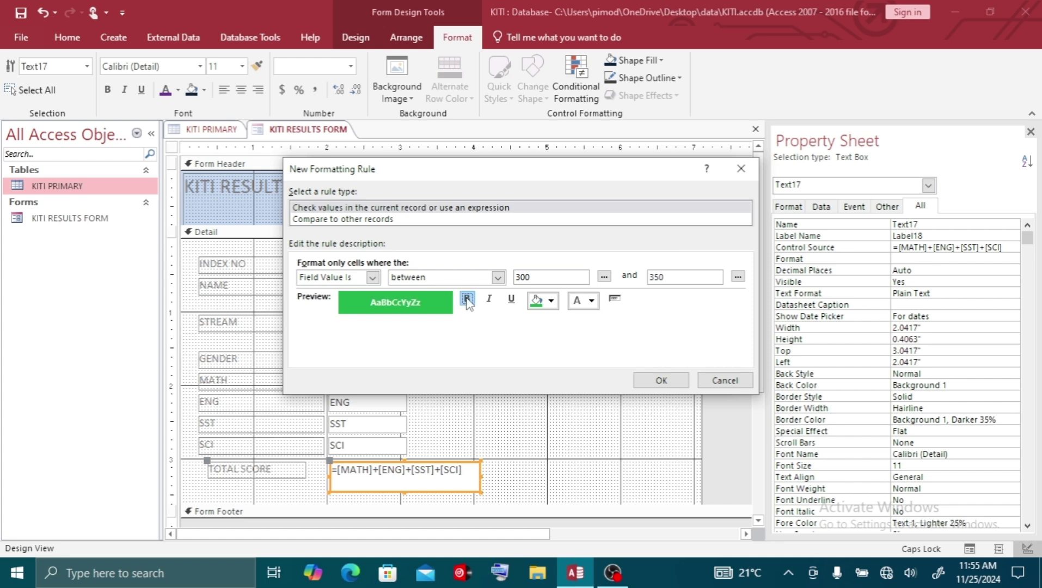
left_click(511, 299)
left_click(661, 381)
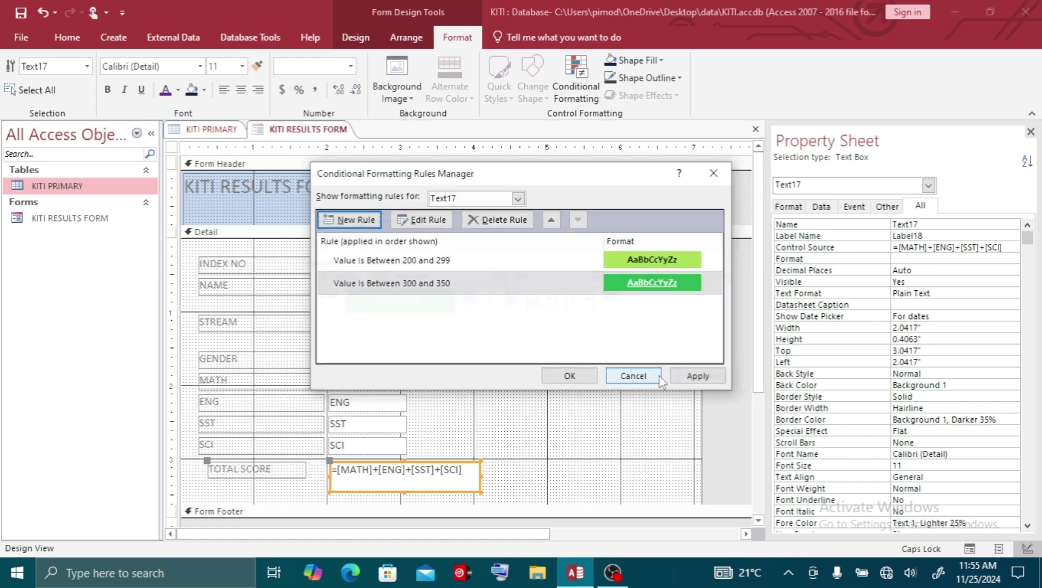
Step: Add a third formatting rule for field values less than 200
left_click(343, 220)
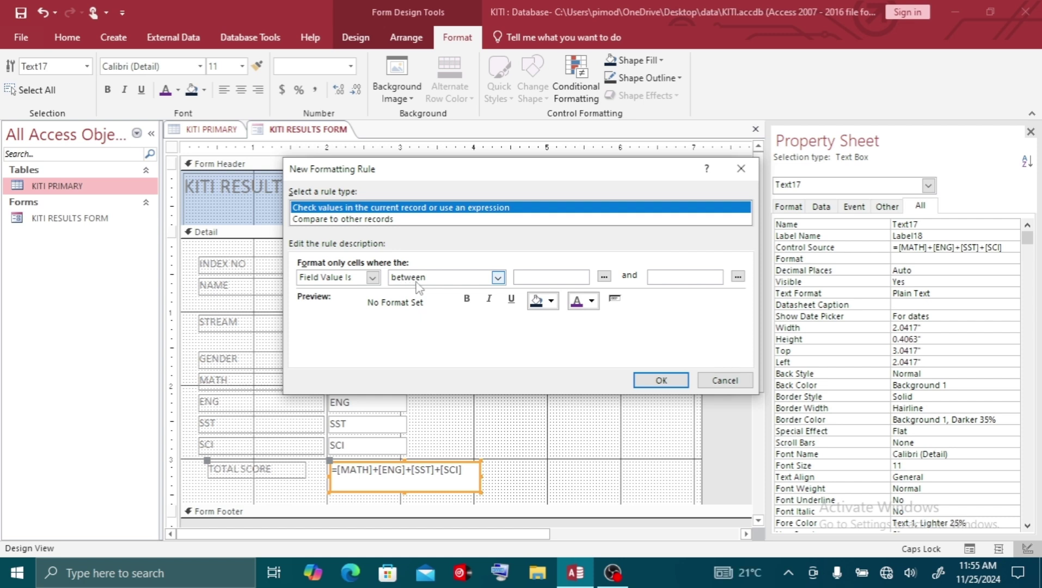
left_click(496, 277)
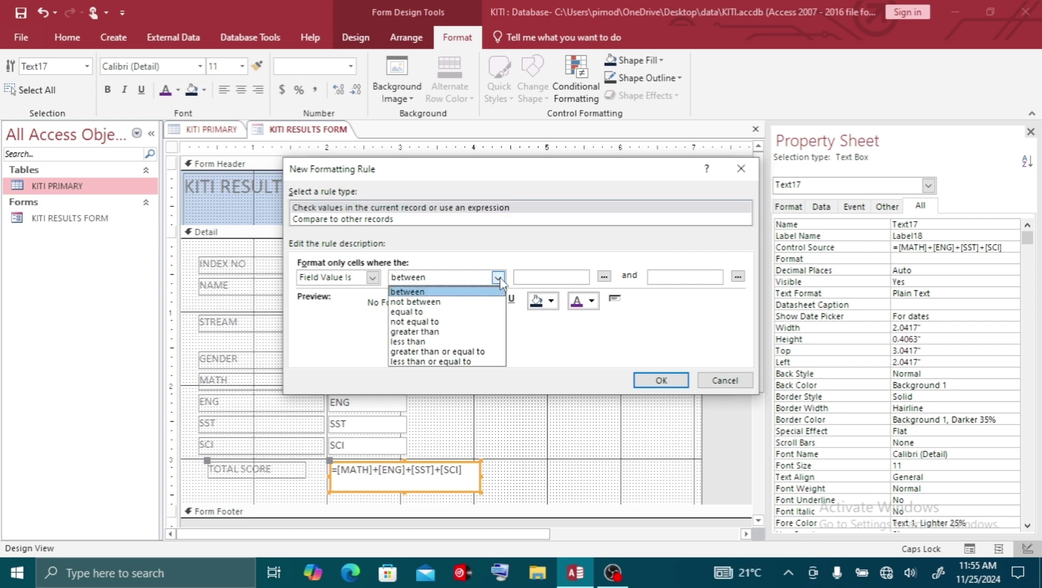
left_click(423, 342)
left_click(539, 278)
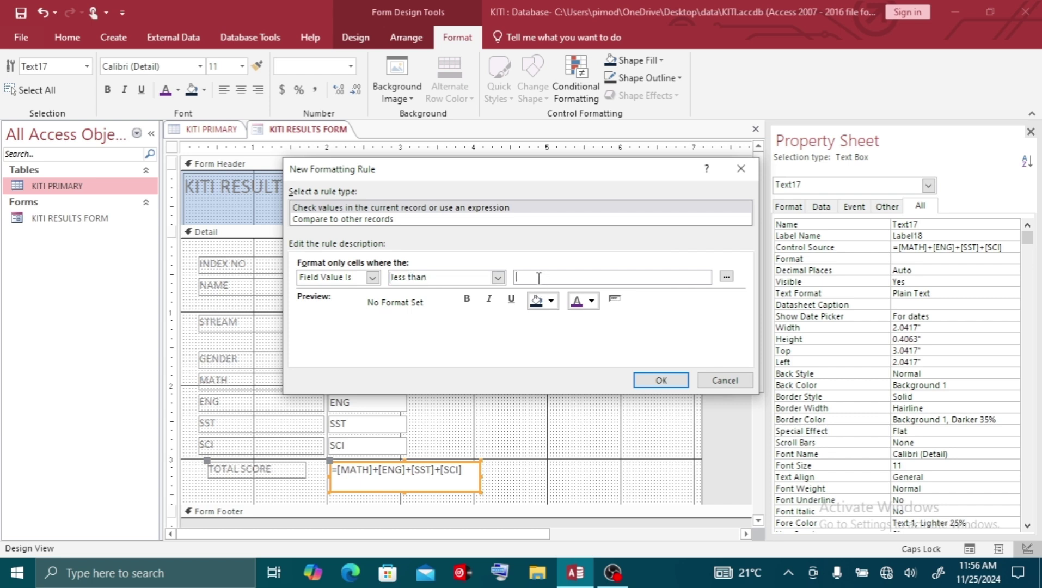
type("200")
Step: Give the less than 200 rule a gray fill with bold red text, and apply all the rules to the TOTAL SCORE text box
left_click(552, 302)
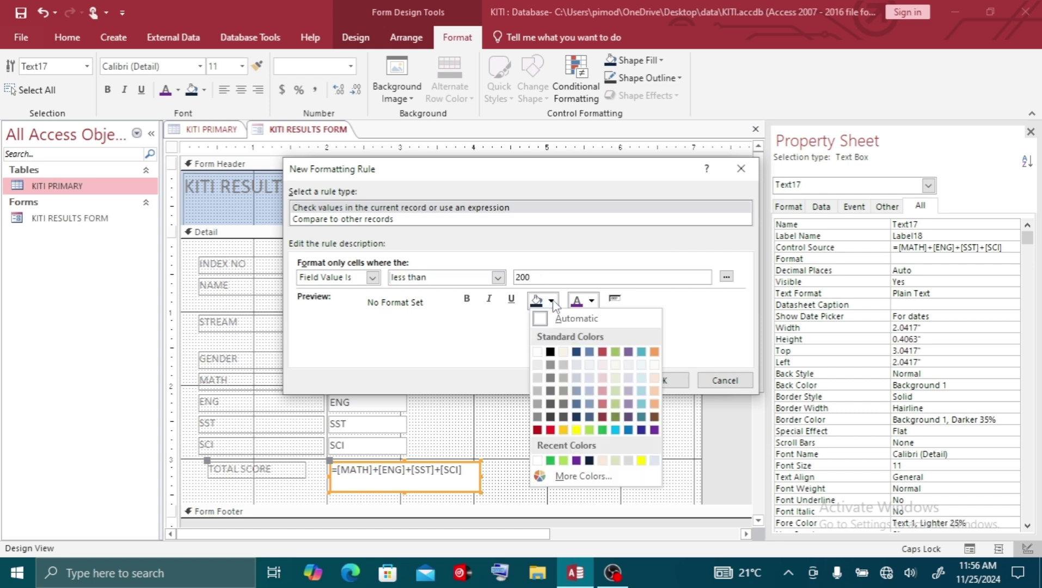
left_click(550, 365)
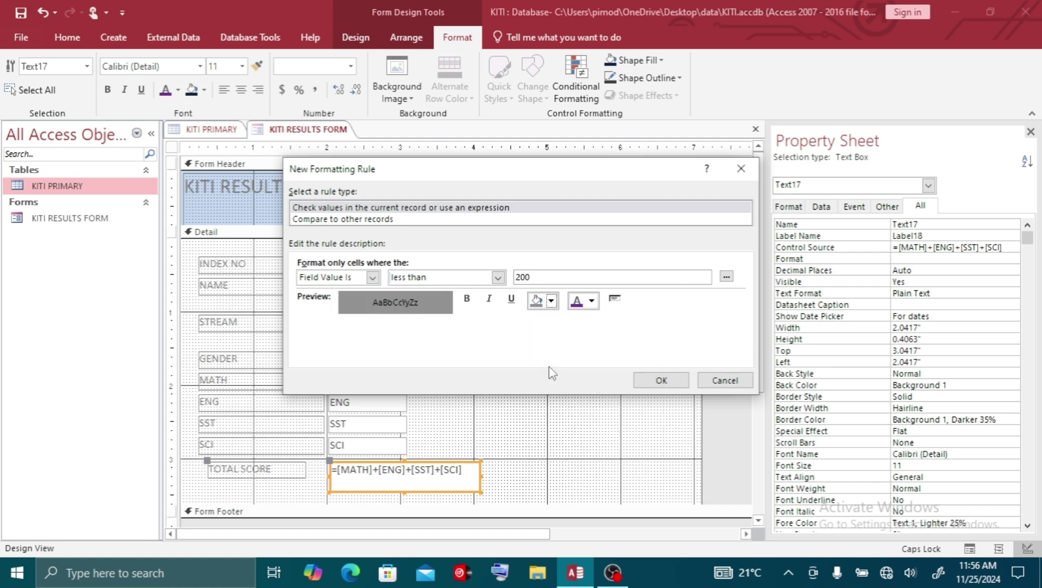
left_click(592, 302)
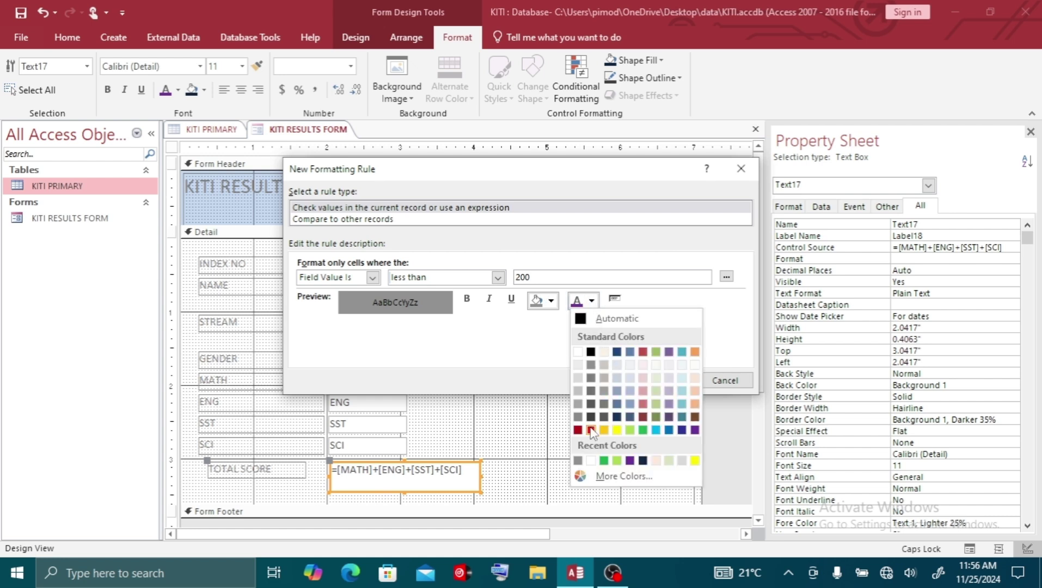
left_click(591, 430)
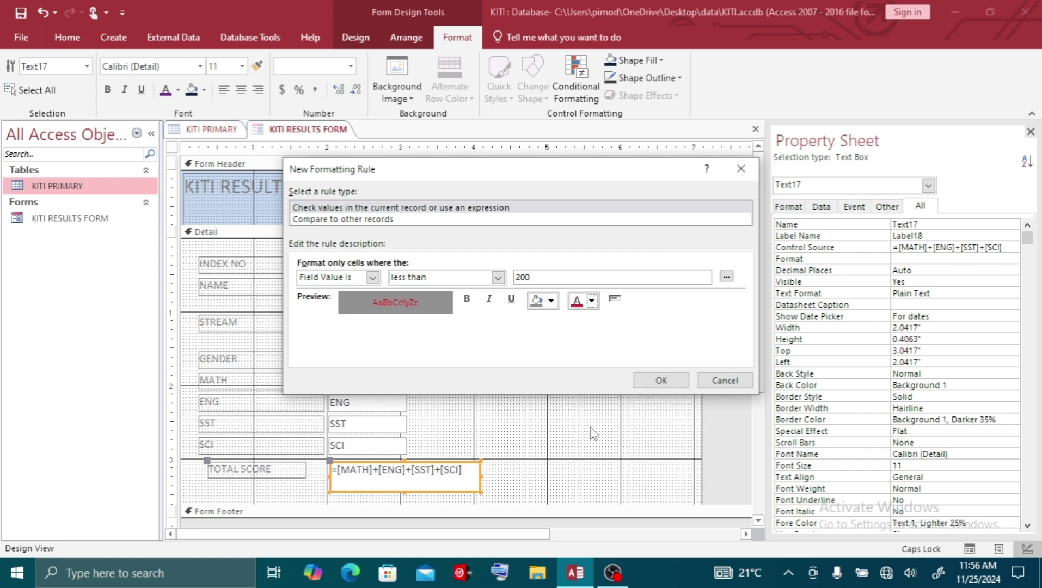
left_click(466, 302)
left_click(657, 379)
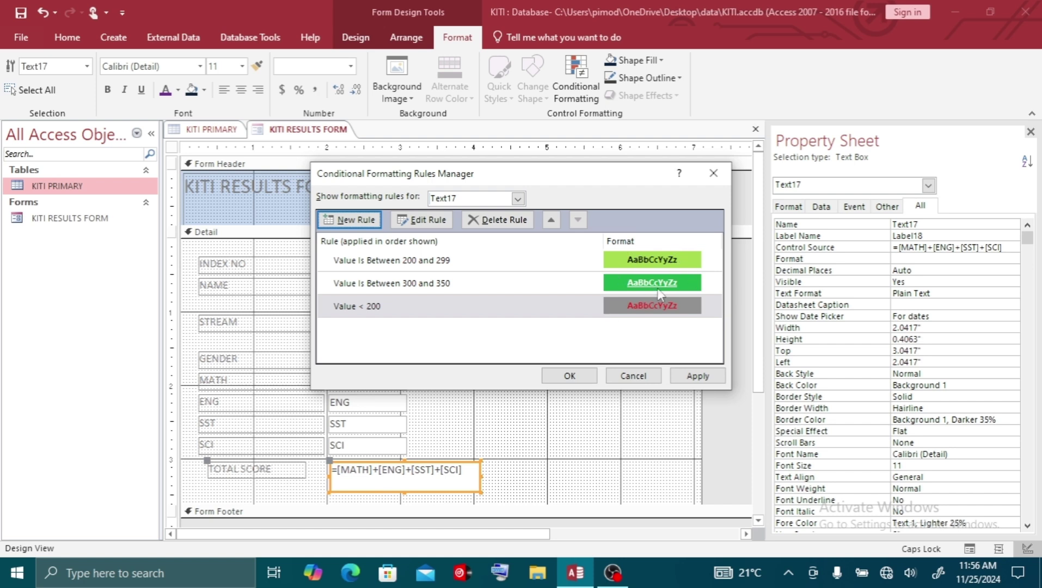
left_click(699, 377)
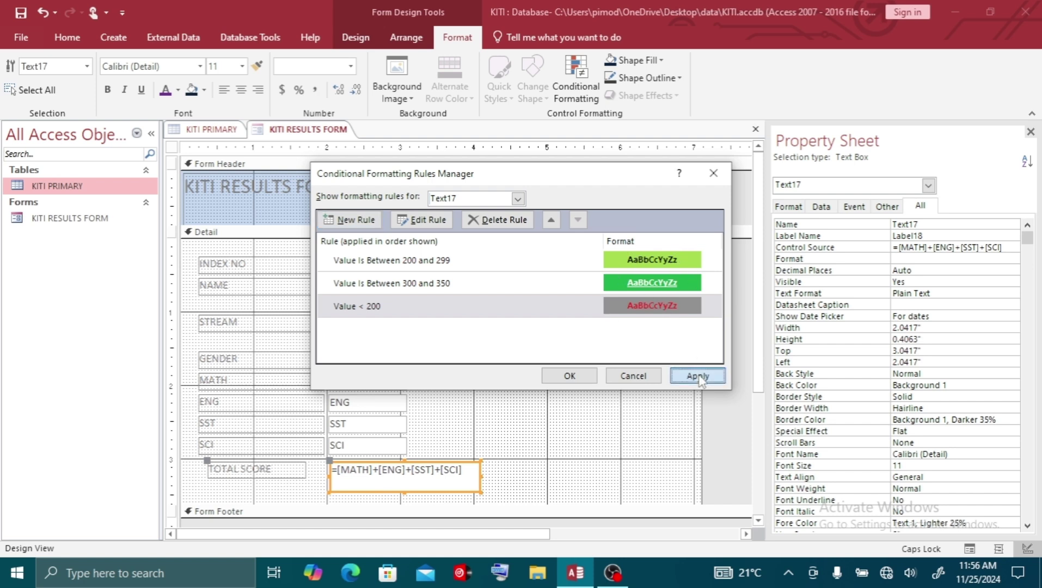
left_click(568, 377)
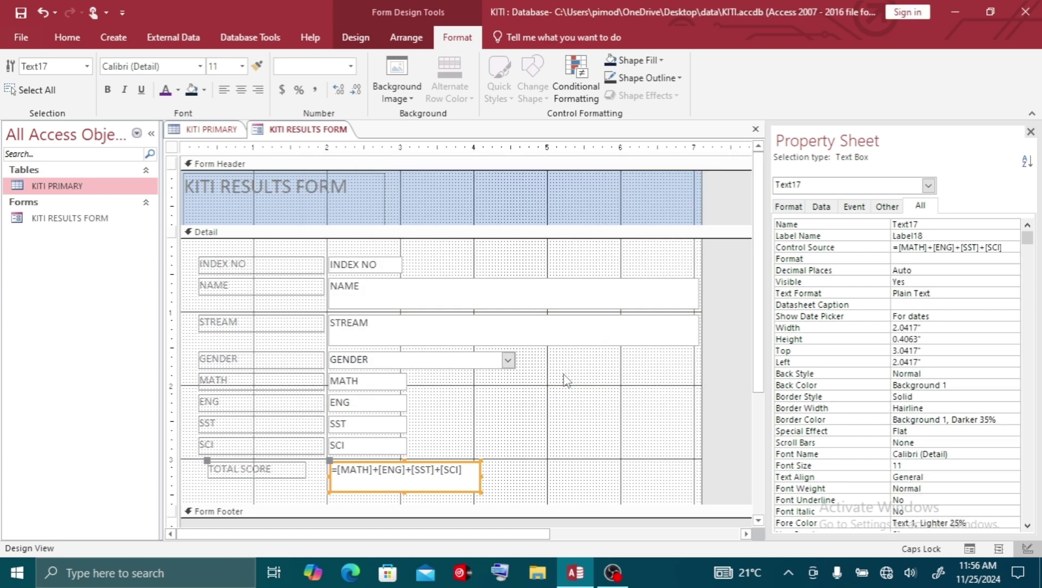
Step: Switch the form to Form View and step through the records to check the TOTAL SCORE formatting
left_click(567, 382)
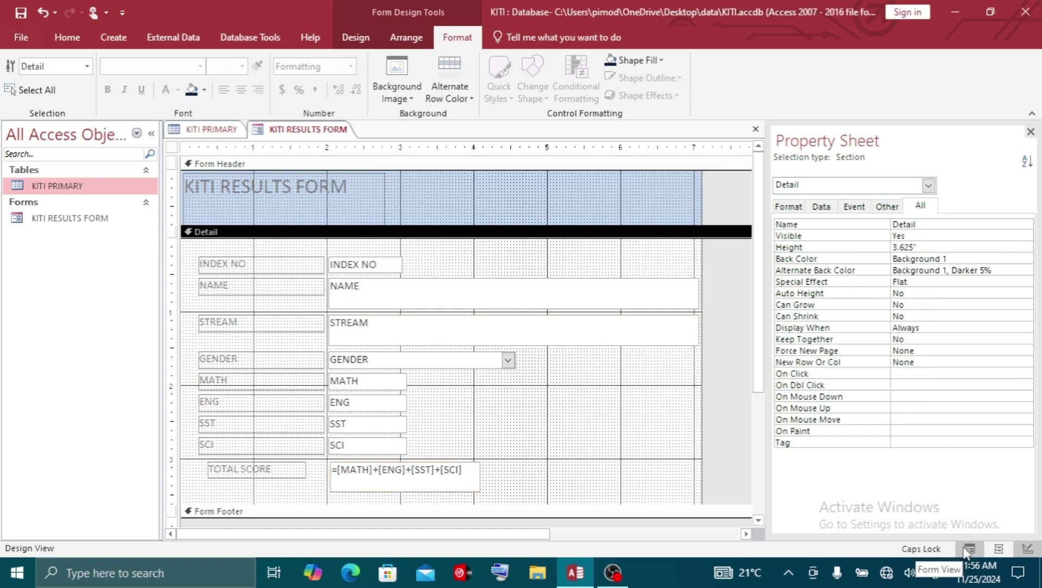
left_click(966, 550)
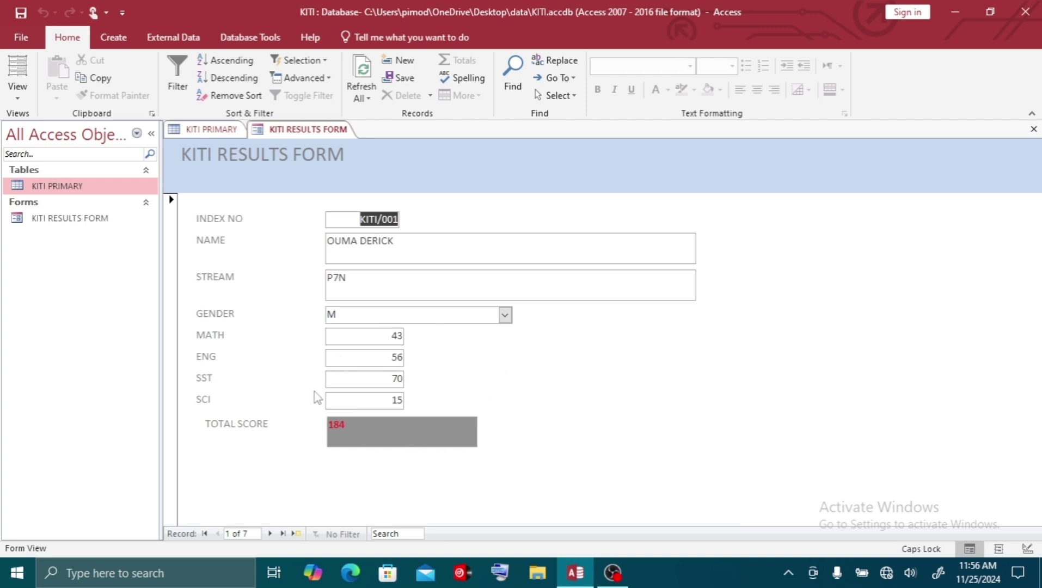
left_click(269, 535)
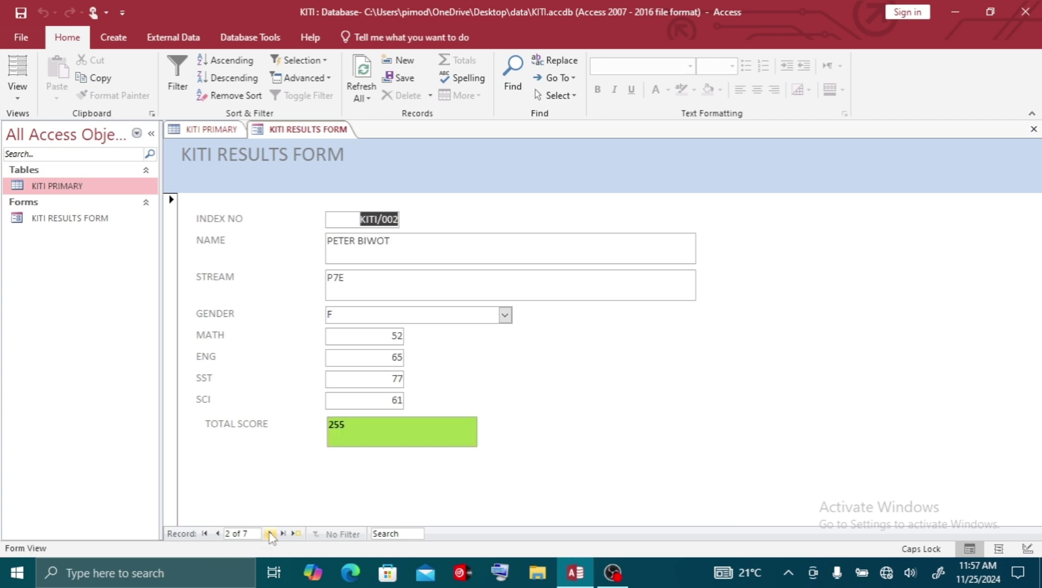
left_click(269, 535)
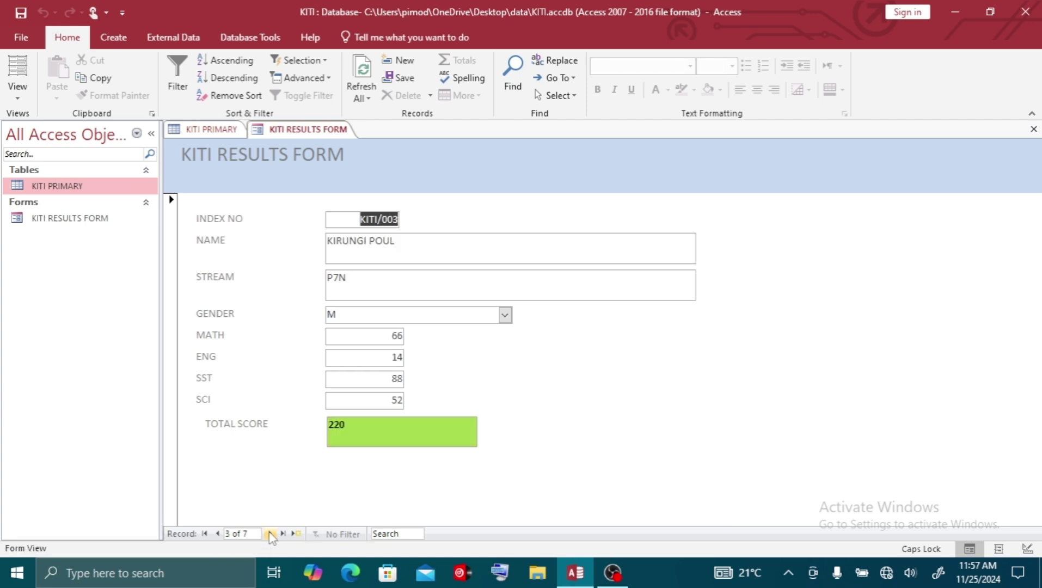
left_click(270, 535)
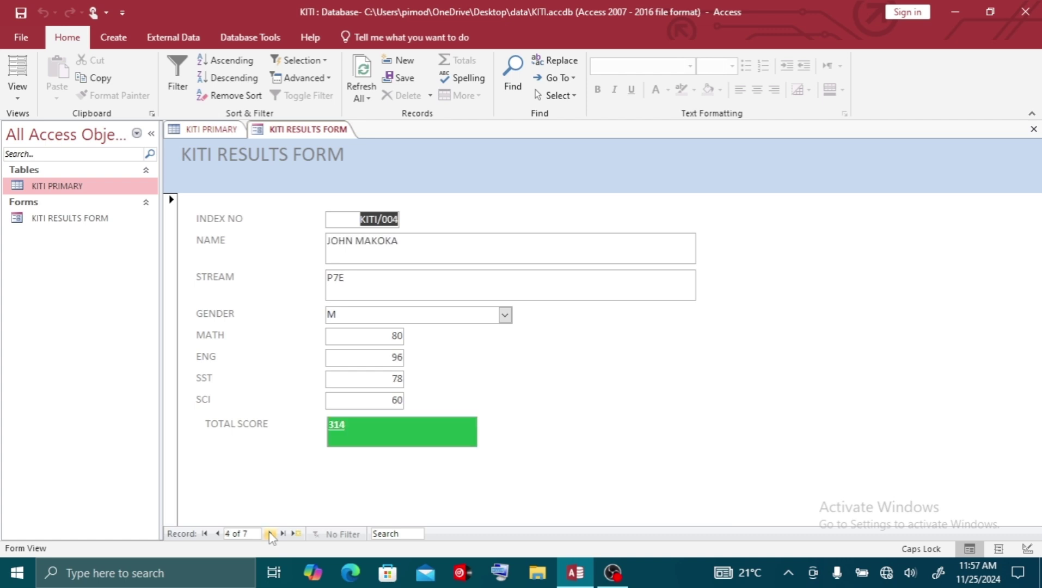
left_click(270, 535)
left_click(271, 535)
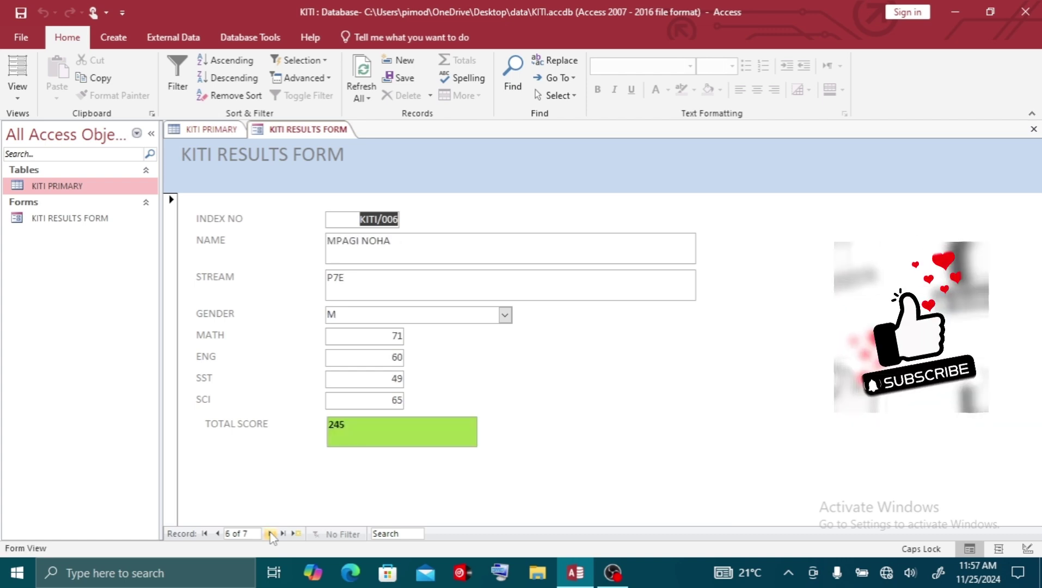
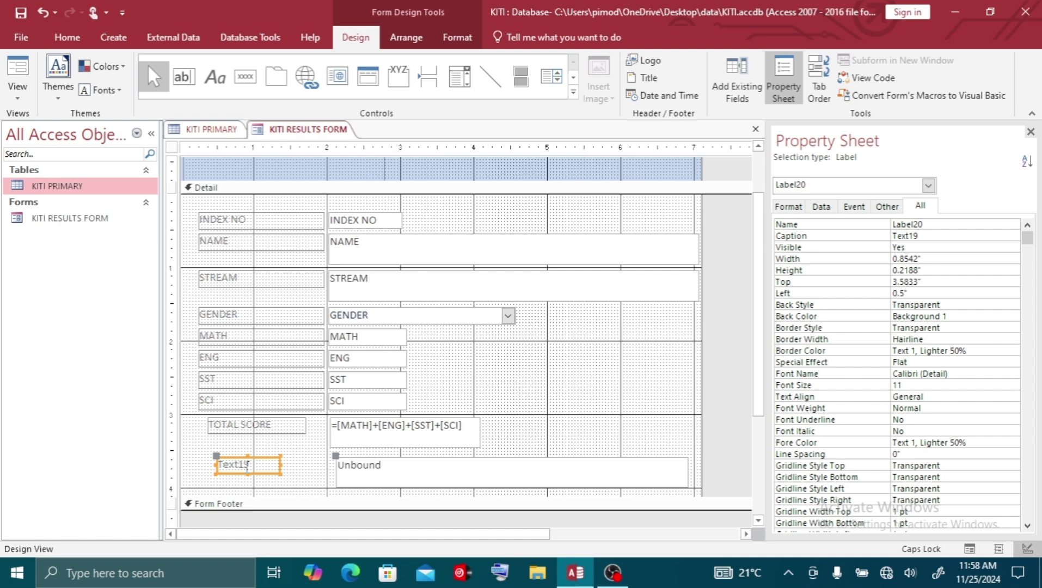
Step: Change the caption of the label beside the unbound text box to ACTOIN
left_click(248, 465)
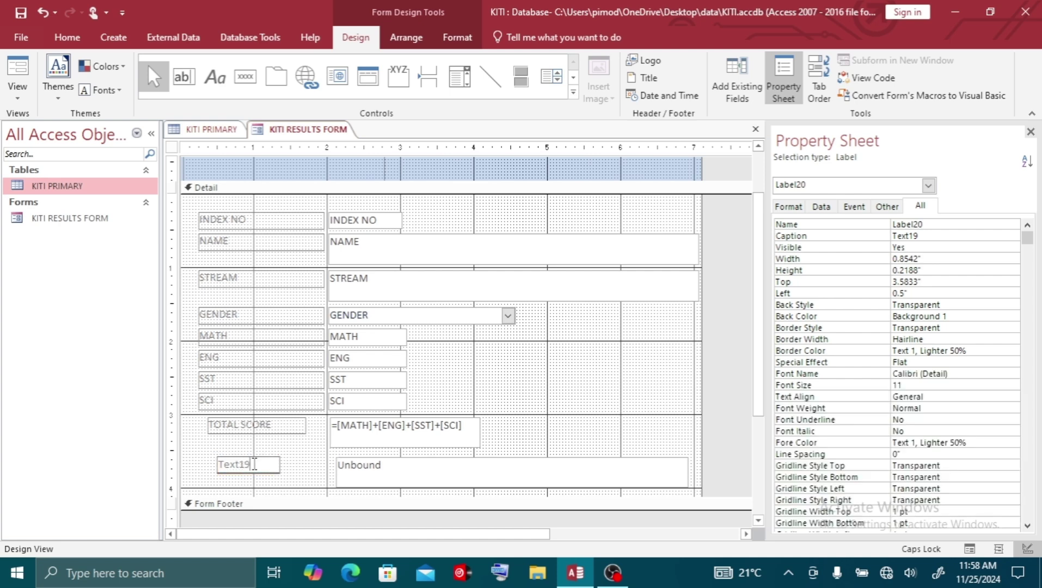
key("BackSpace")
key("BackSpace")
key("BackSpace")
key("BackSpace")
key("BackSpace")
key("BackSpace")
type("ACTOIN")
left_click(372, 473)
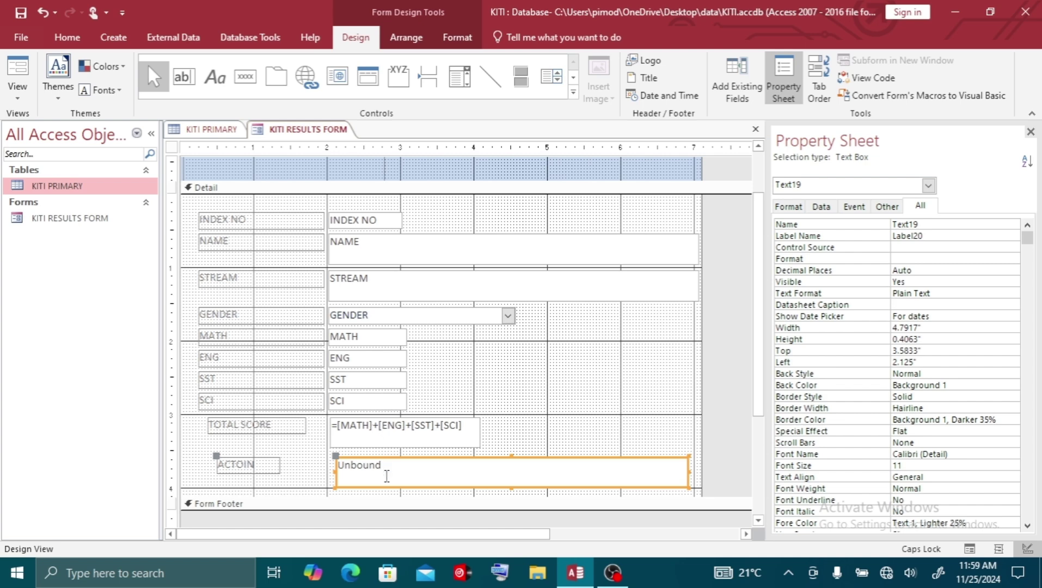
Step: Set the Name property of the text box that sums the four subject marks to TOTAL SCORE
left_click(396, 434)
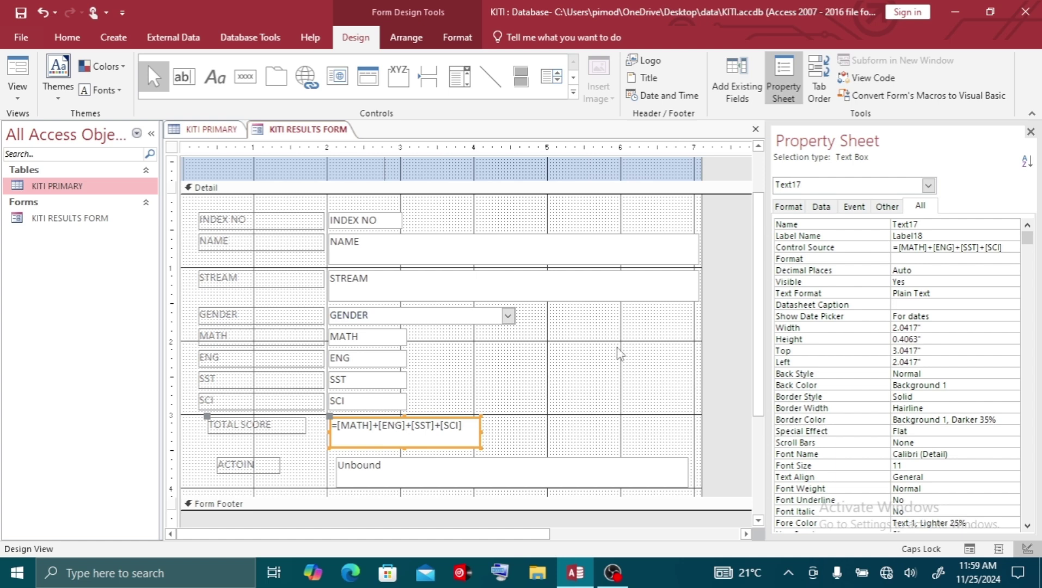
left_click(779, 80)
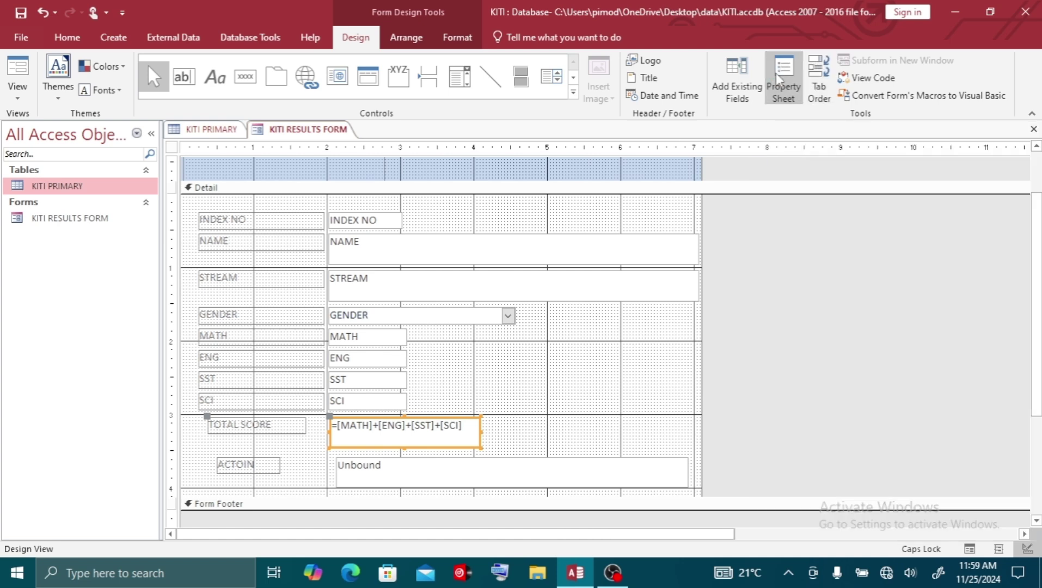
left_click(779, 80)
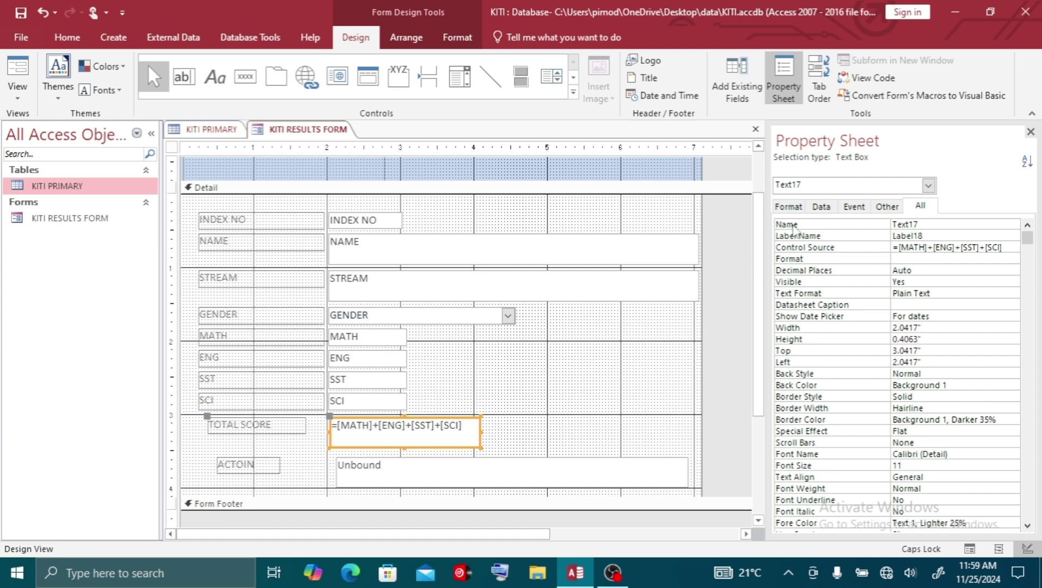
left_click(924, 224)
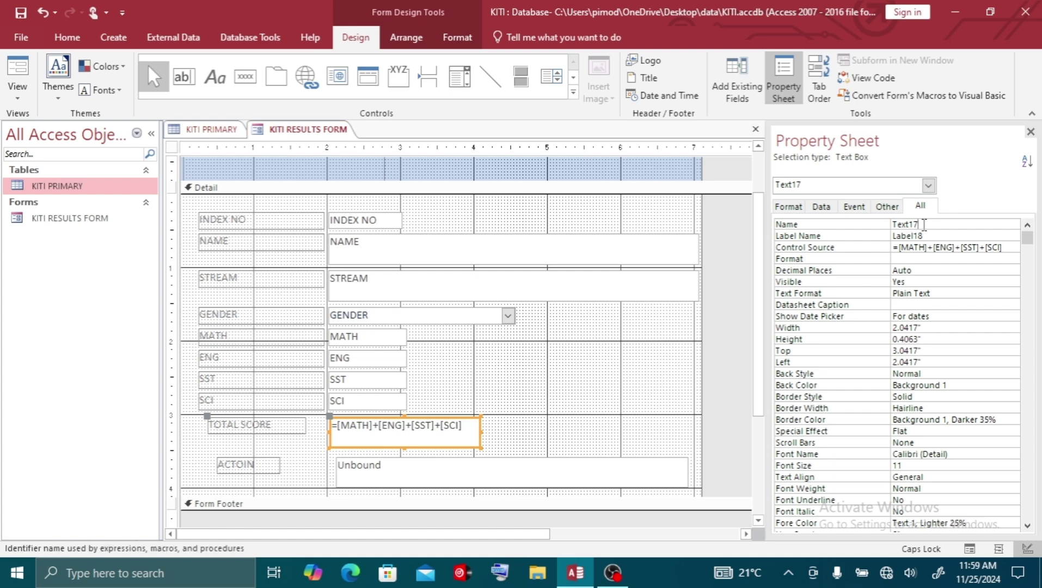
key("BackSpace")
key("BackSpace")
key("BackSpace")
key("BackSpace")
key("BackSpace")
type("OTAL SC")
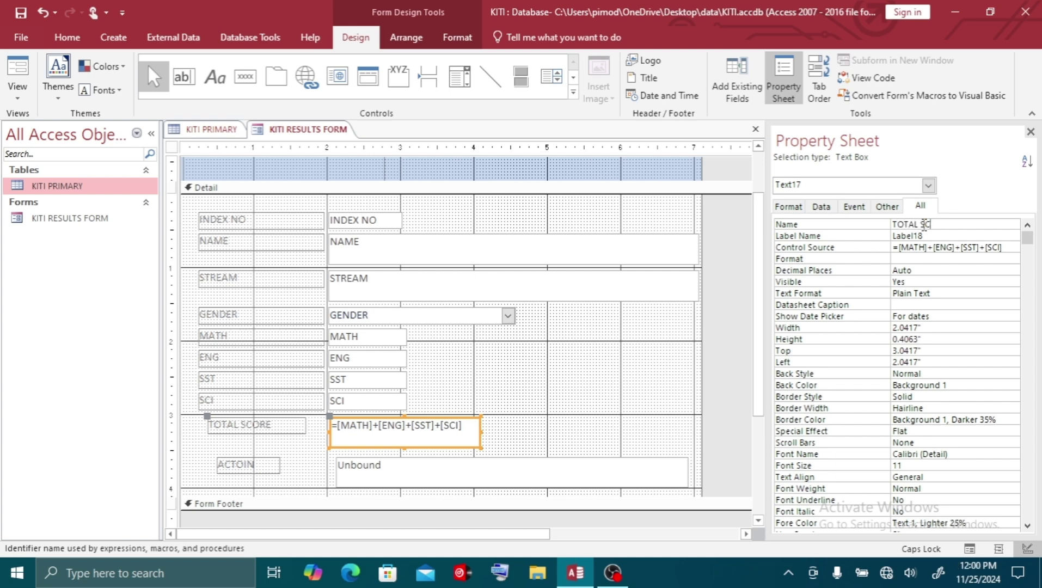
type("ORE")
key("Return")
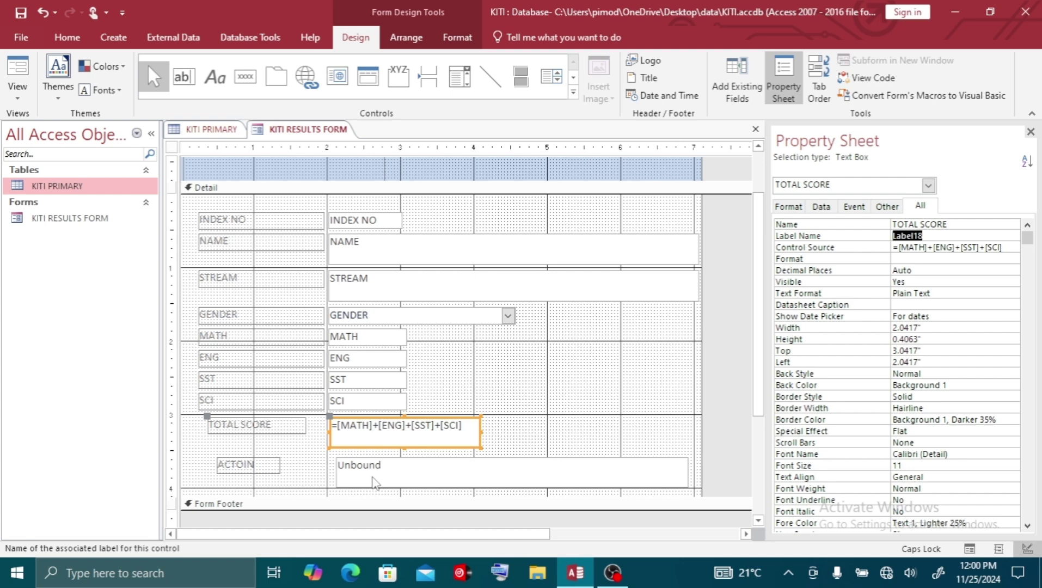
left_click(552, 406)
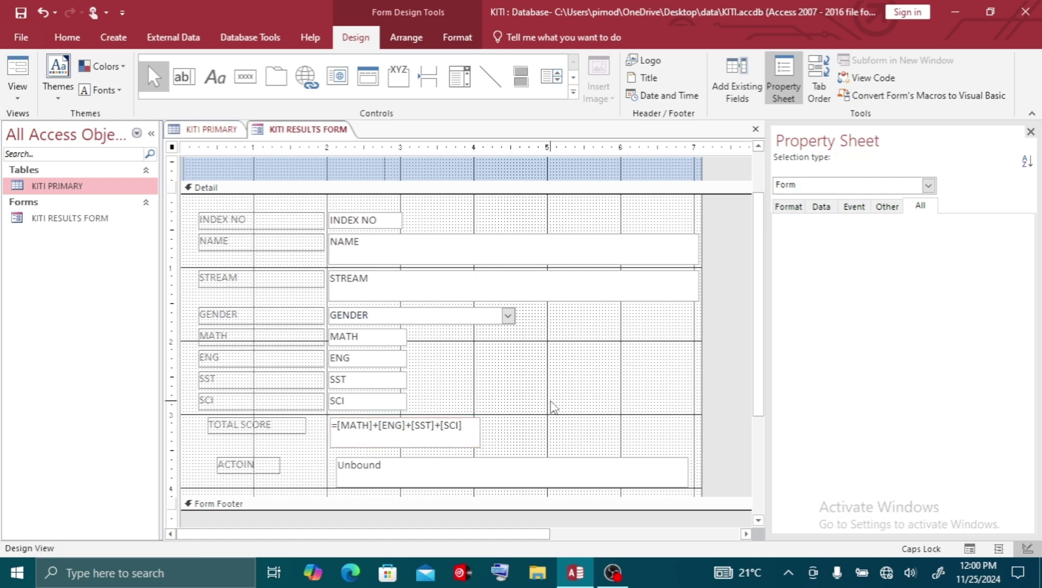
Step: Begin the ACTOIN text box's expression with an IIF that returns "HIGH SCORE" when [TOTAL SCORE]>=300, and open a nested IIF
left_click(408, 467)
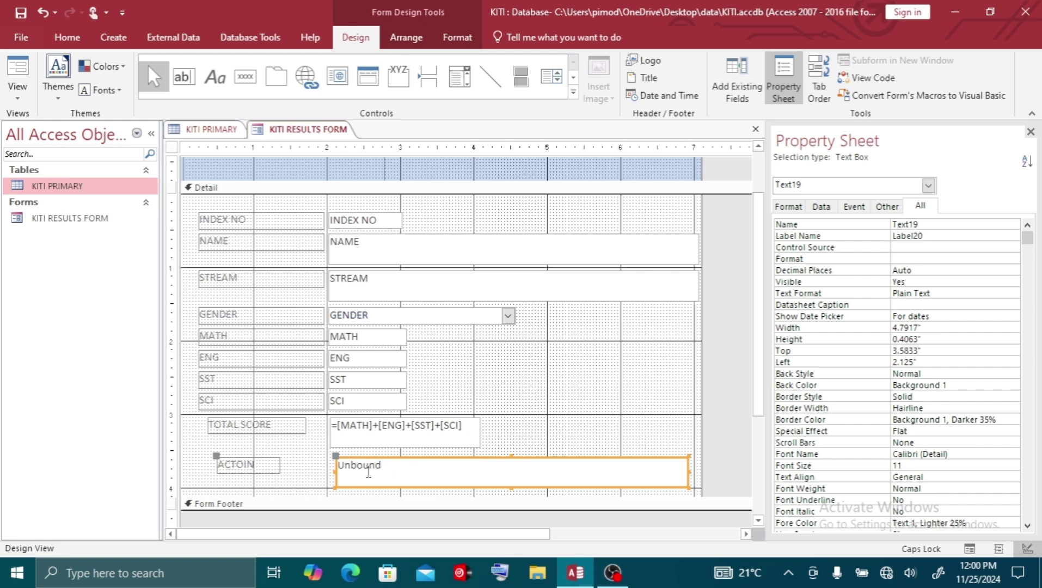
left_click(386, 468)
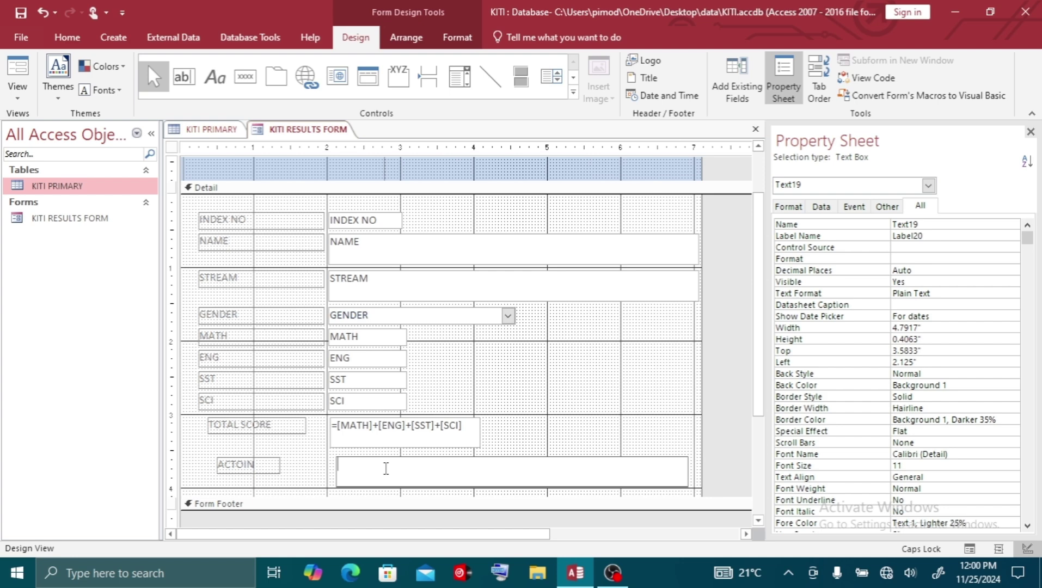
type("=I")
type("IF")
type("(")
type("[")
type("TAT")
type("CL")
type(" SCORE")
type("]")
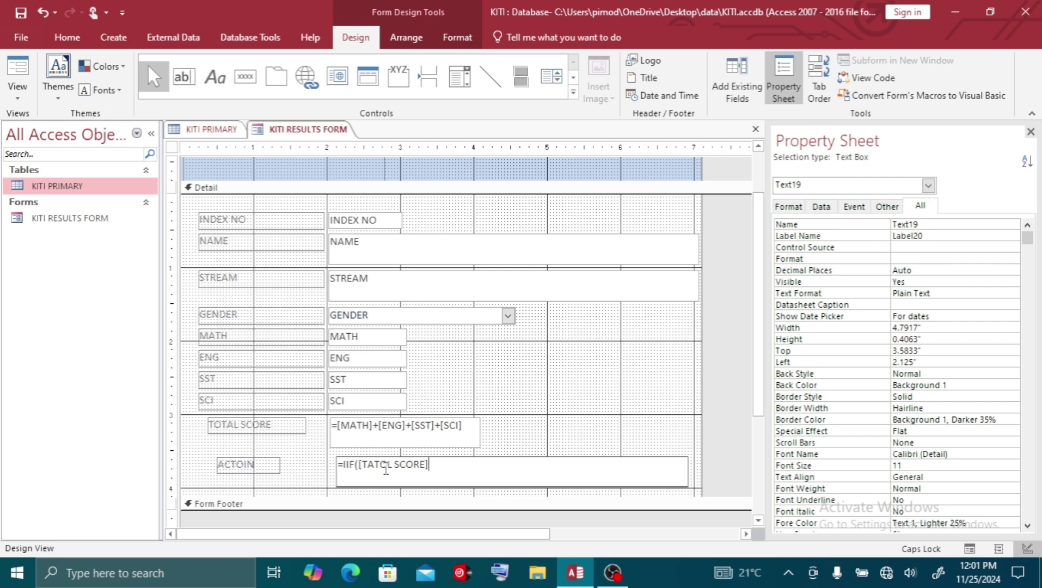
type(">=300,\"HIGH")
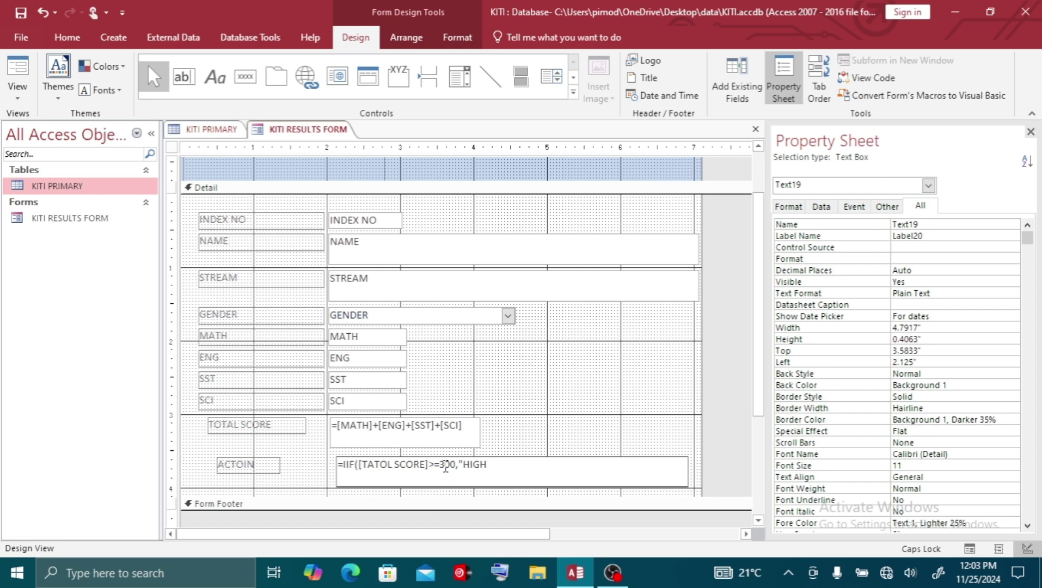
type(" SCORE\",IIF(")
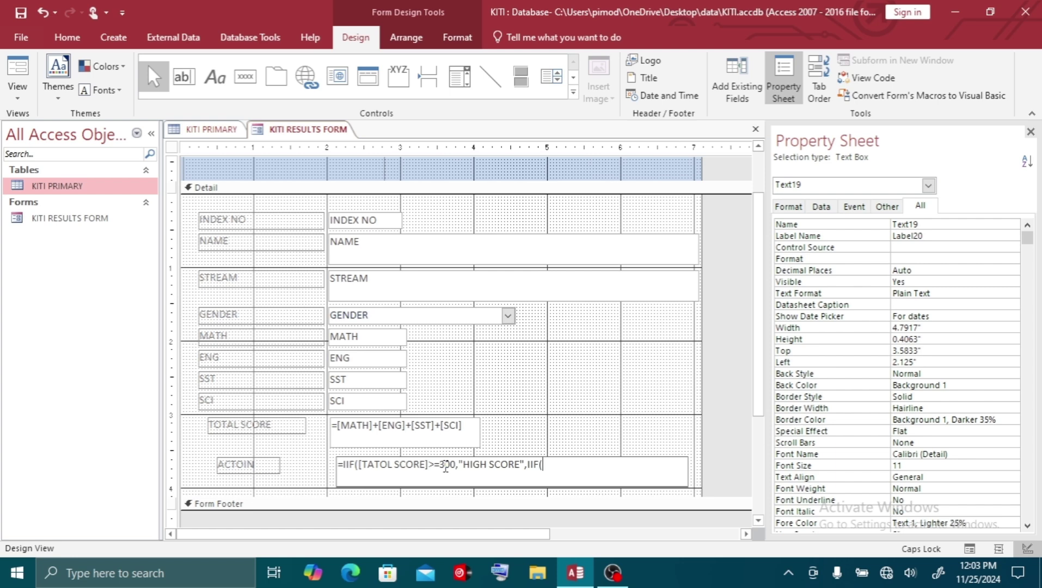
Step: Complete the nested IIF so that [TOTAL SCORE]>=200 returns "PROMOTED" and anything else returns "REPEAT", closing both parentheses
type("[")
type("TOTAL SCORE")
type("]>=")
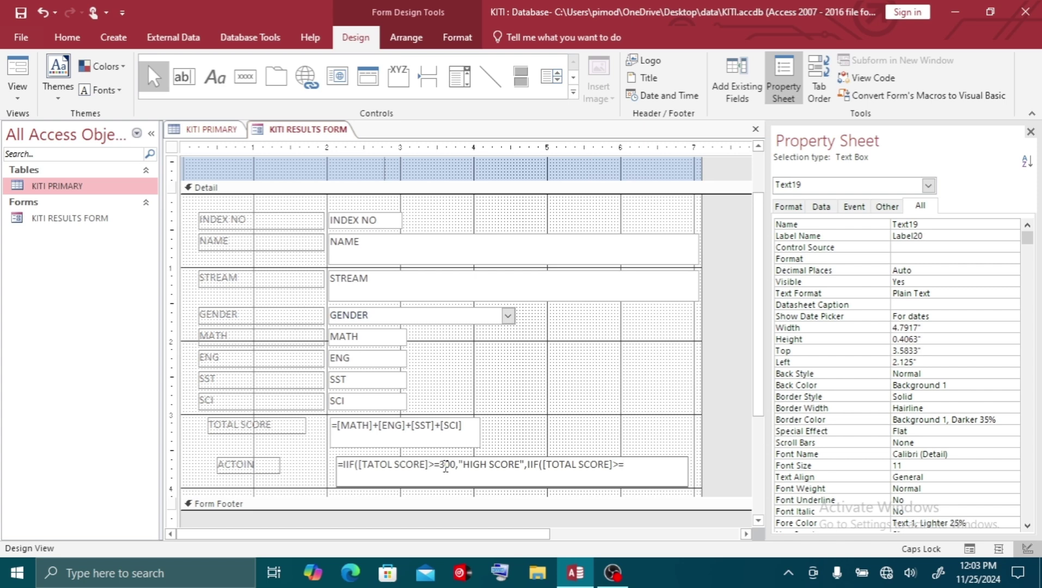
type("200,\"PROMOTED\"")
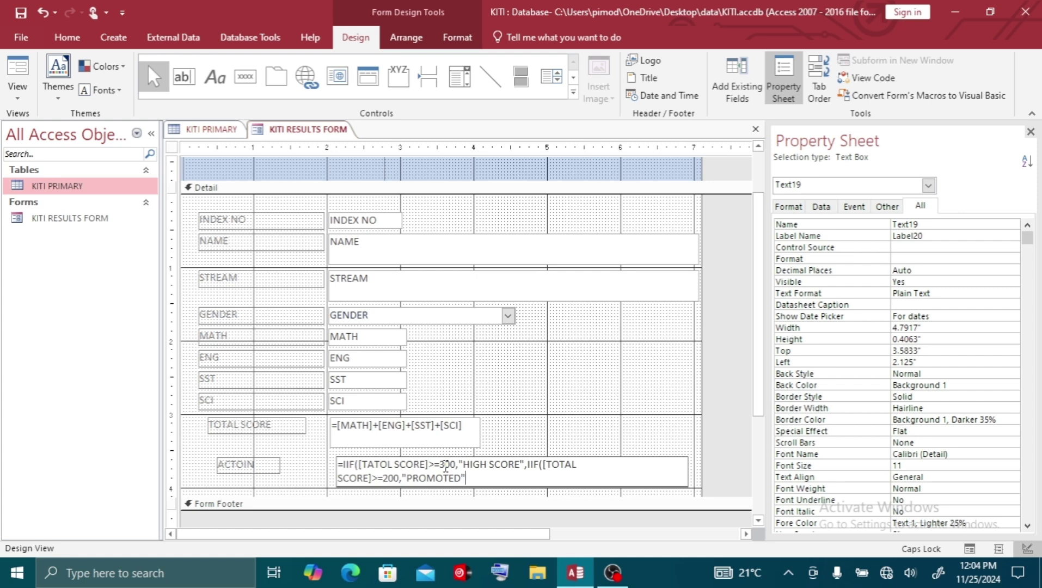
type(",")
type("\"")
type("REPEAT\"")
type("))")
left_click(519, 441)
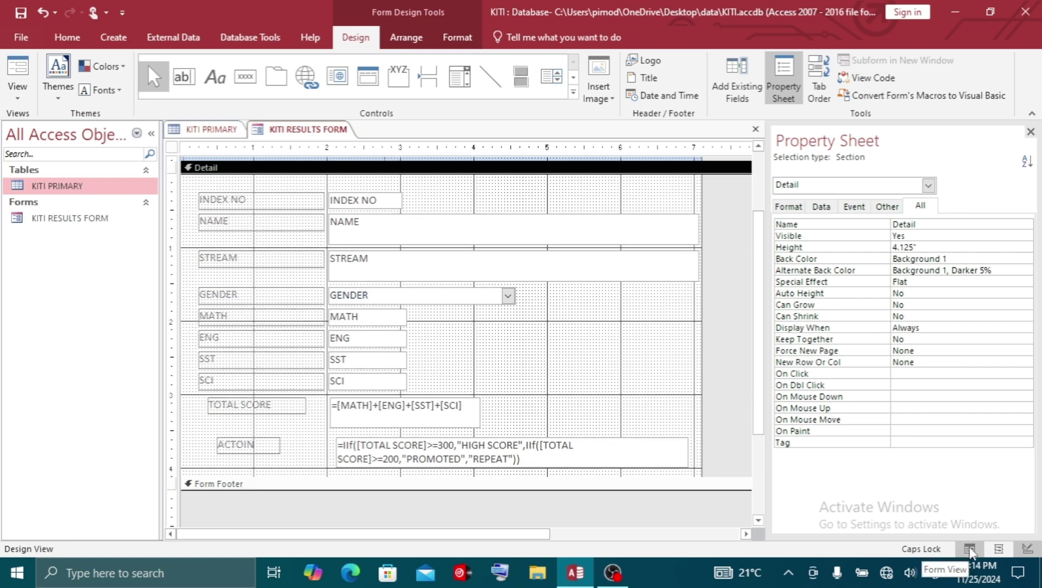
Step: View the form in Form View and step through the records to check the ACTOIN results against the totals
left_click(970, 550)
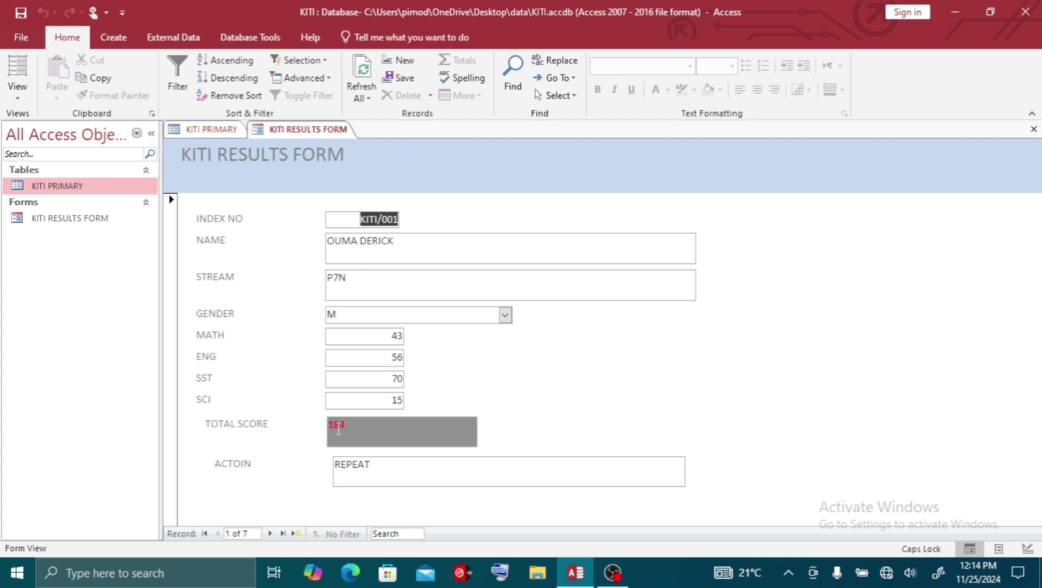
left_click(269, 534)
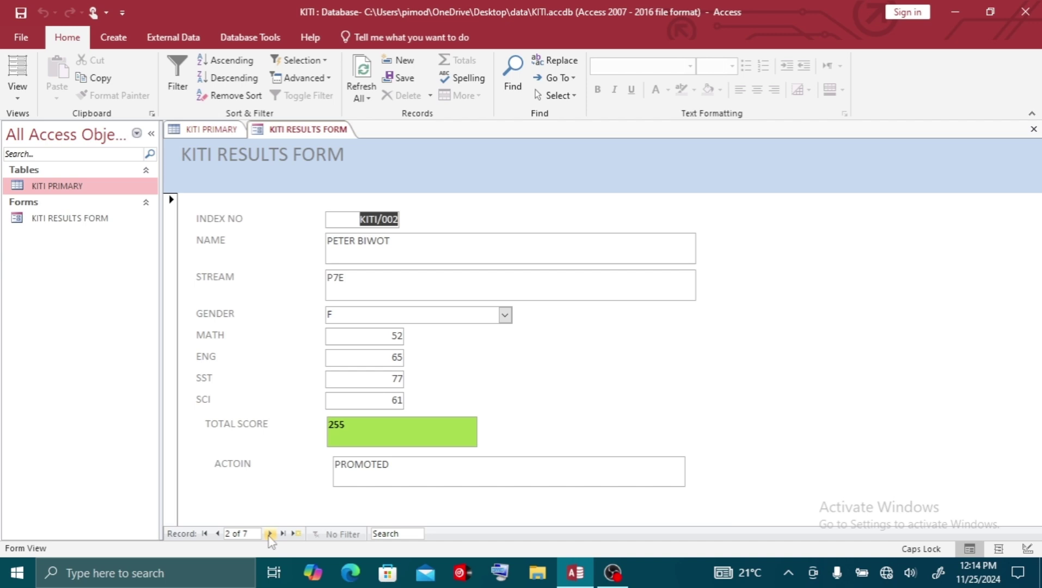
left_click(270, 534)
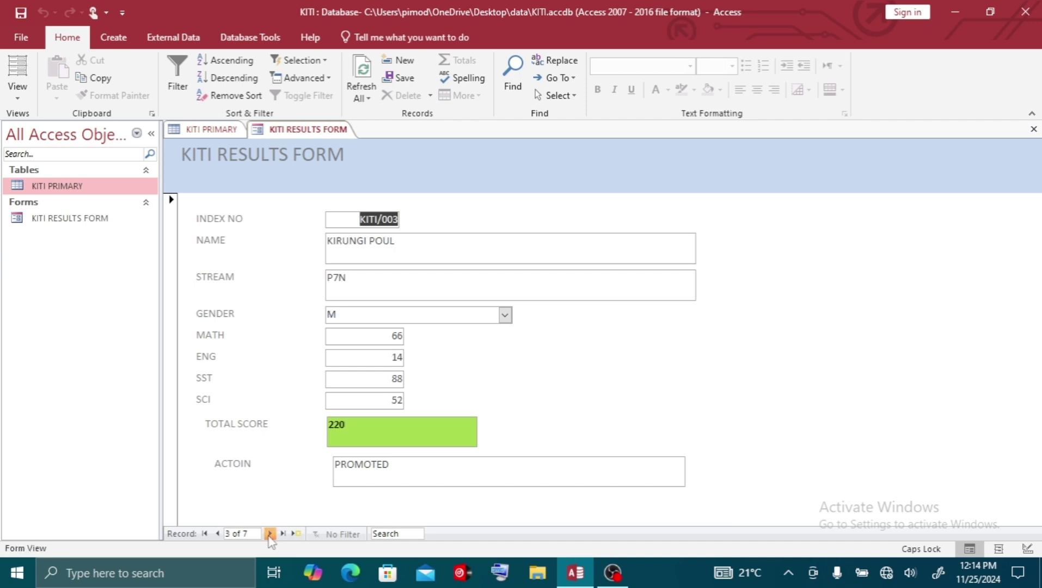
left_click(269, 534)
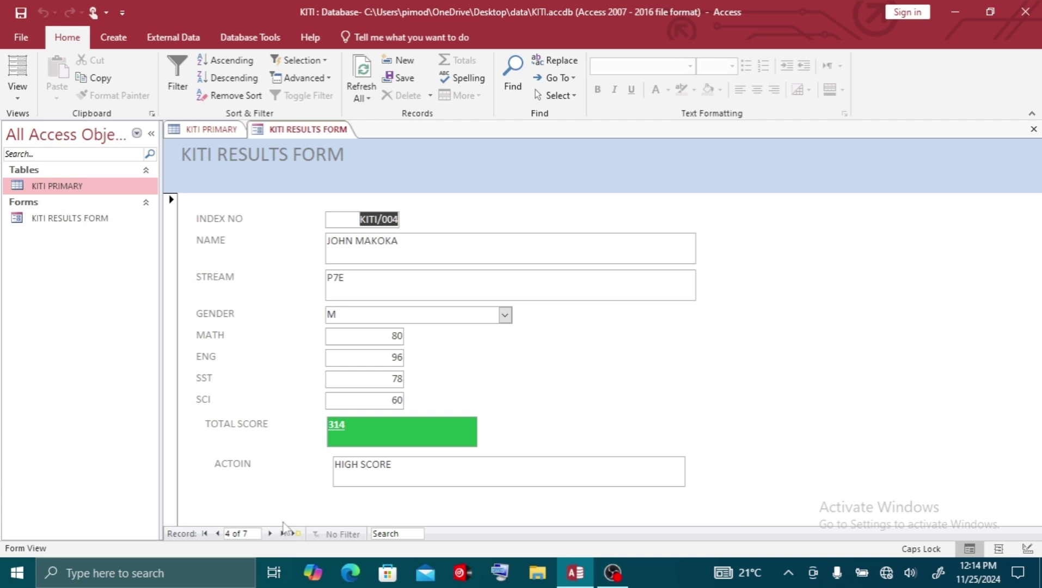
left_click(270, 534)
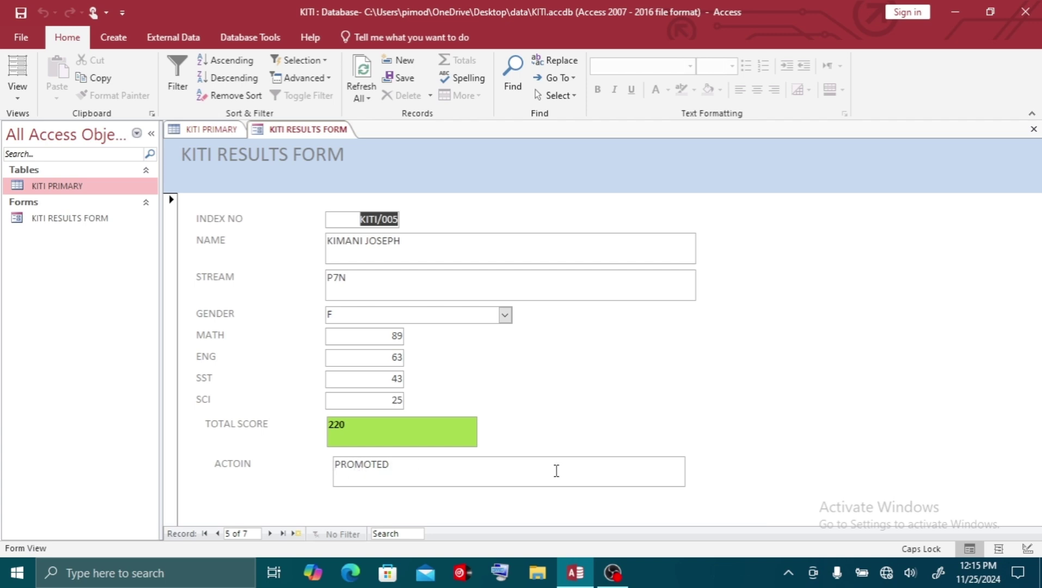
Step: In Design View, add a conditional formatting rule to the ACTOIN text box giving values equal to HIGH SCORE a green background
left_click(1028, 549)
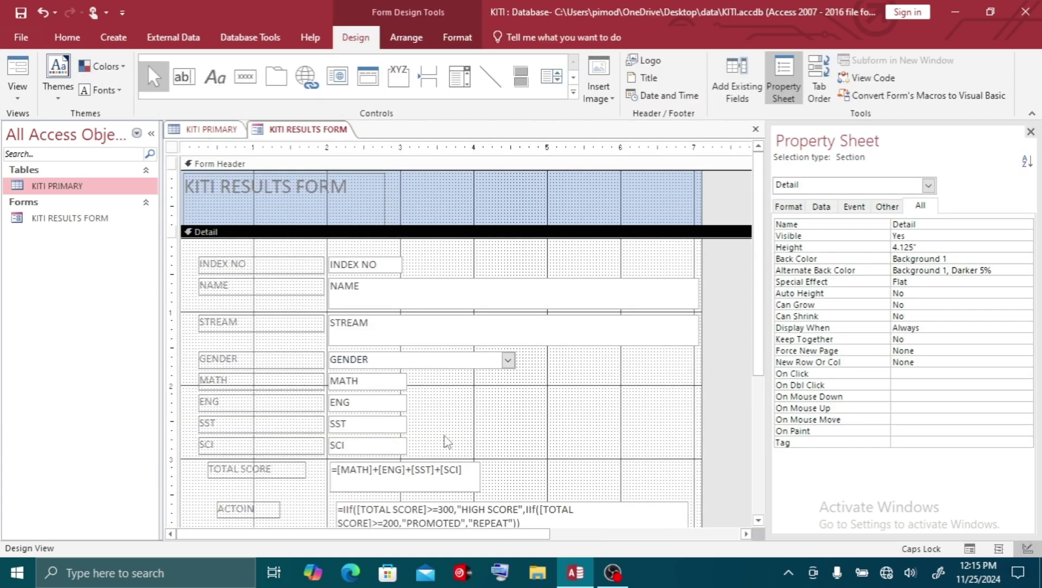
left_click(468, 513)
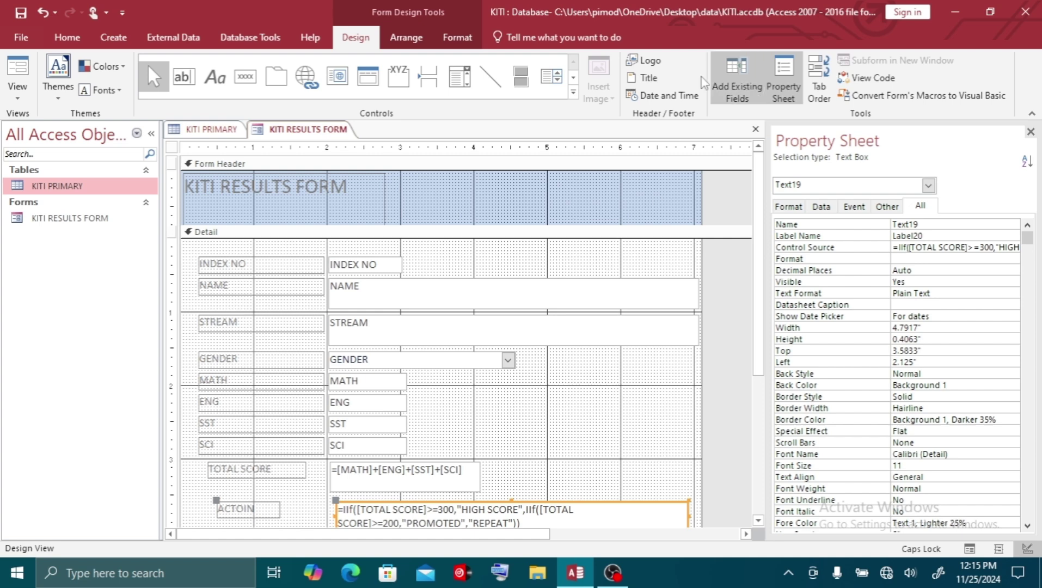
left_click(452, 38)
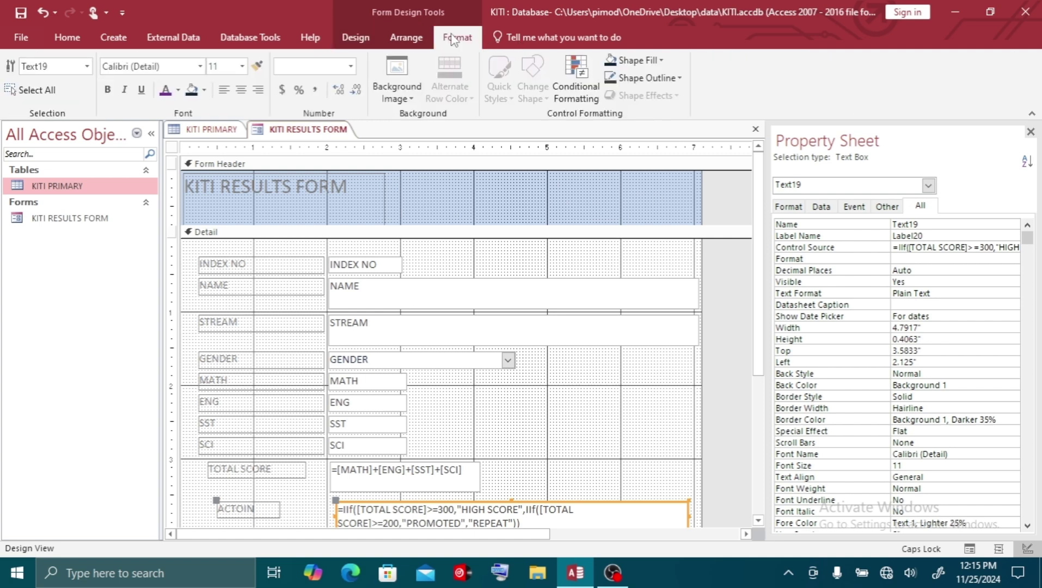
left_click(567, 83)
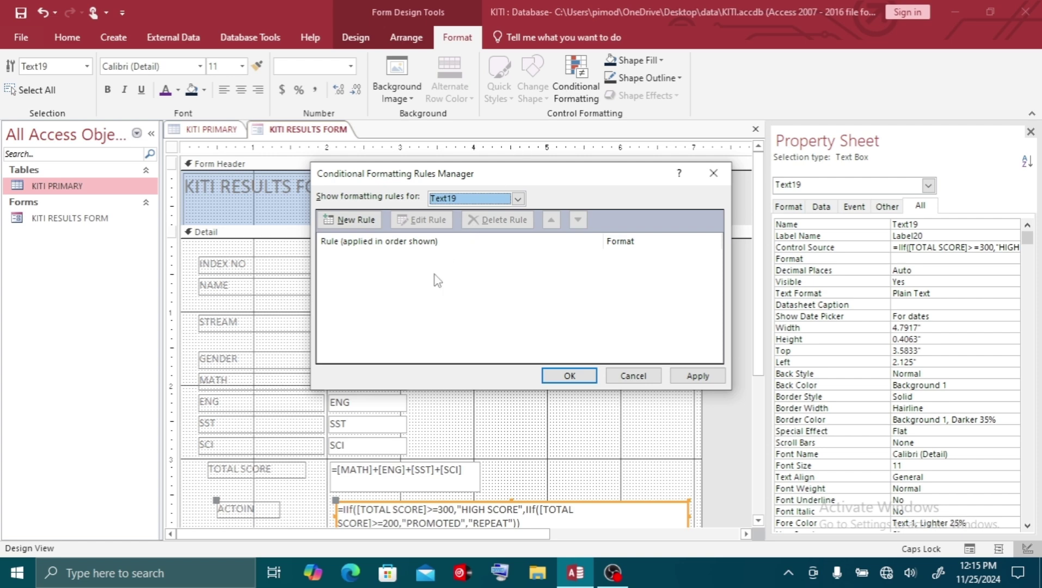
left_click(345, 218)
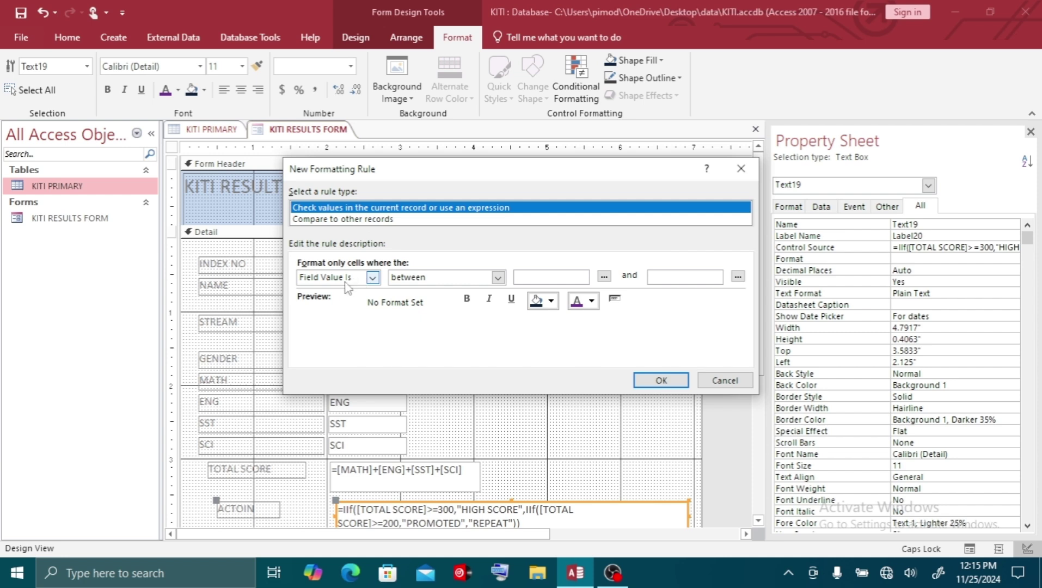
left_click(499, 278)
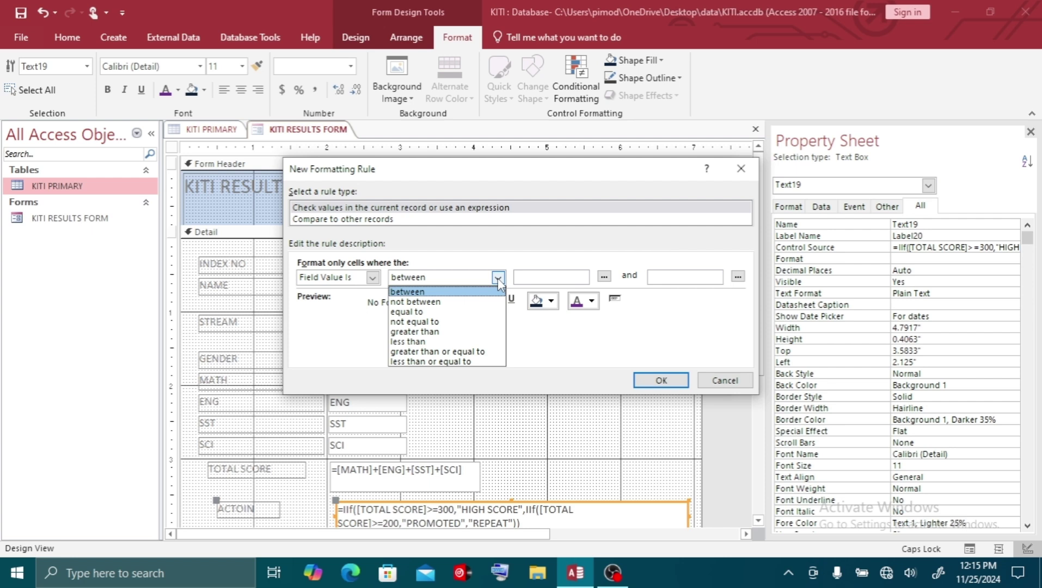
left_click(428, 311)
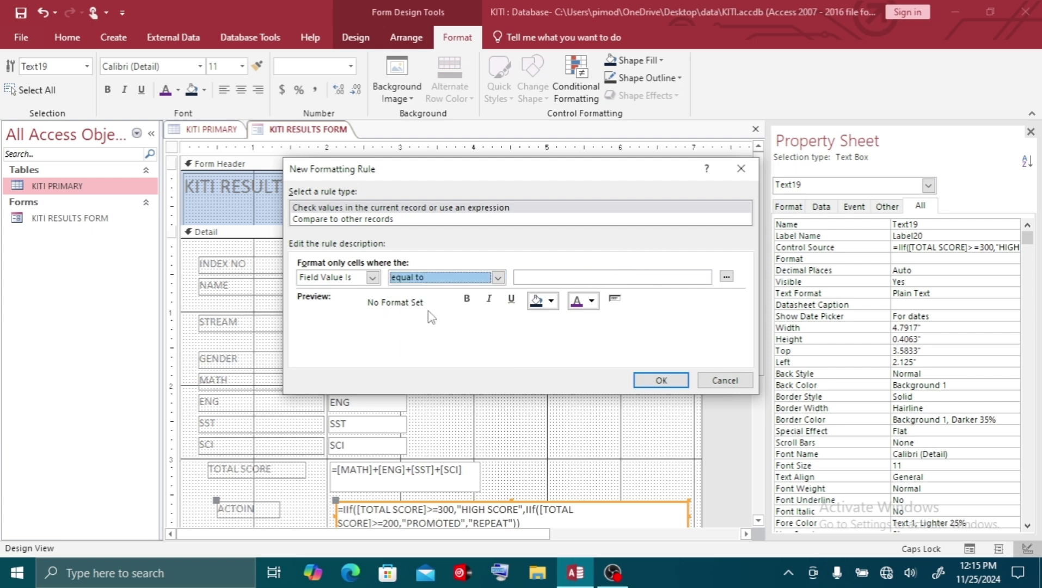
left_click(529, 277)
type("HIGH SCORE")
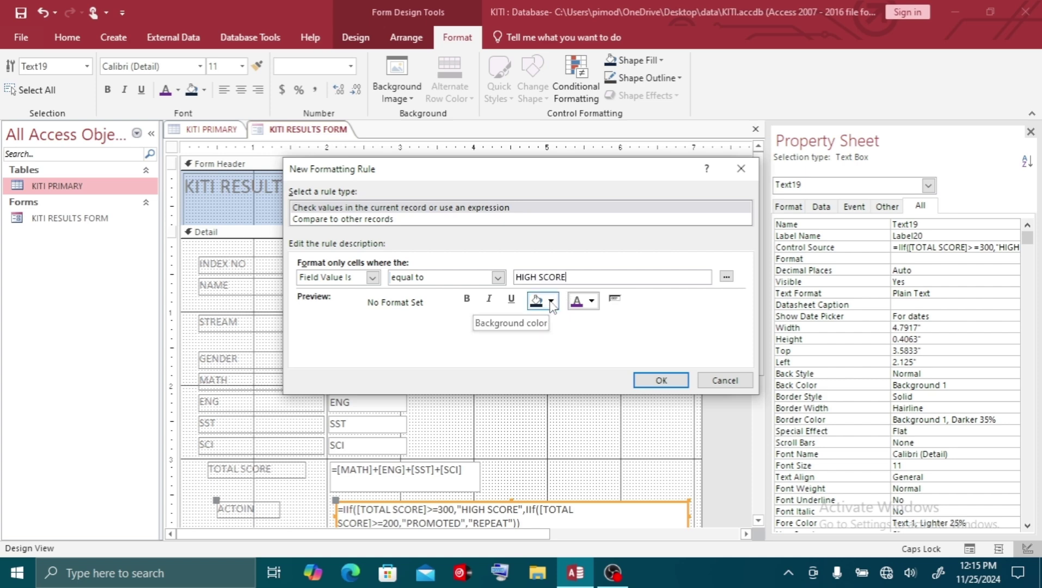
left_click(551, 300)
left_click(578, 462)
left_click(662, 380)
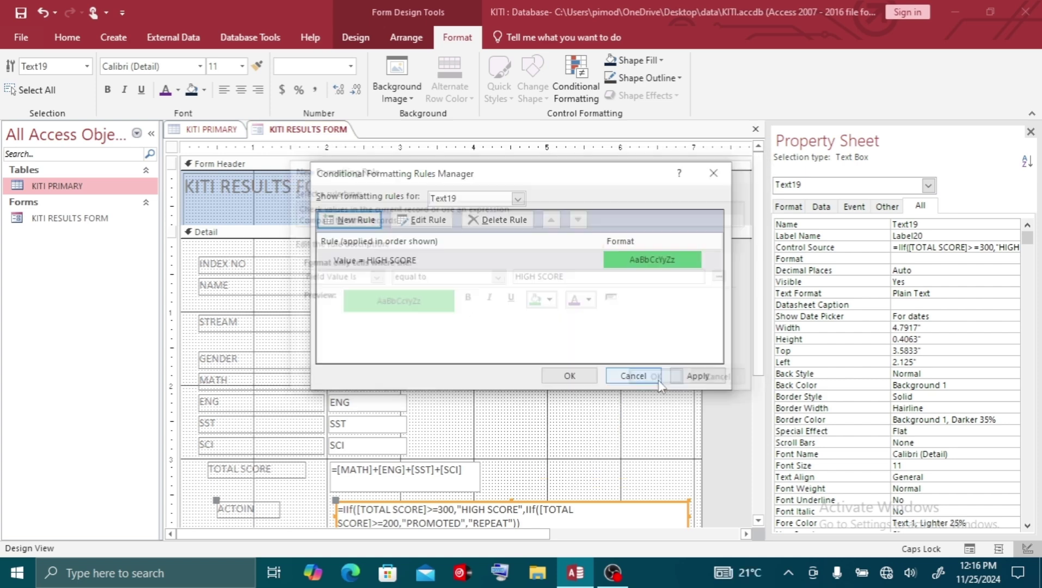
Step: Add a second rule for the ACTOIN text box that gives values equal to PROMOTED a blue background
left_click(349, 222)
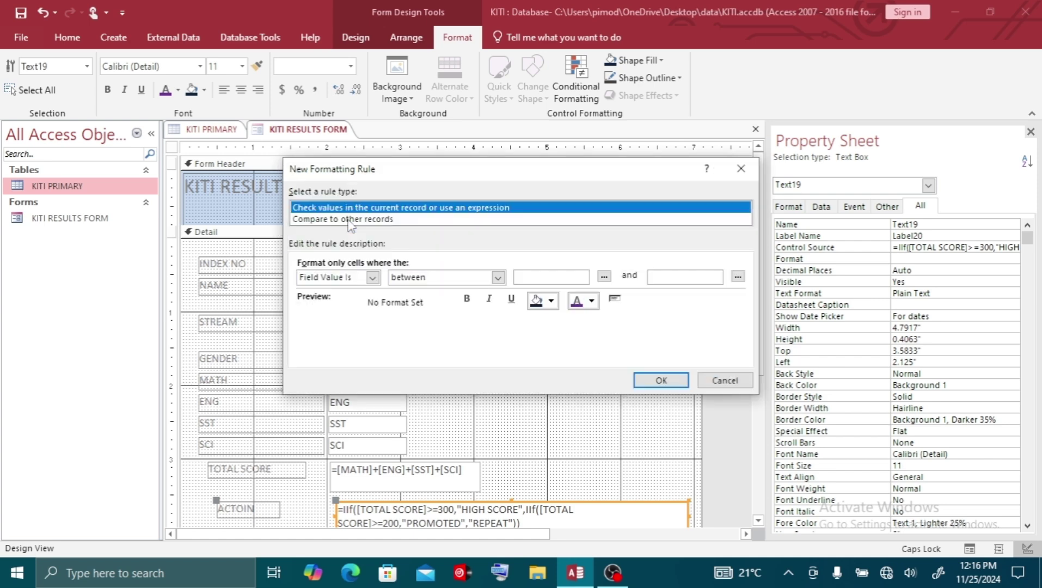
left_click(497, 277)
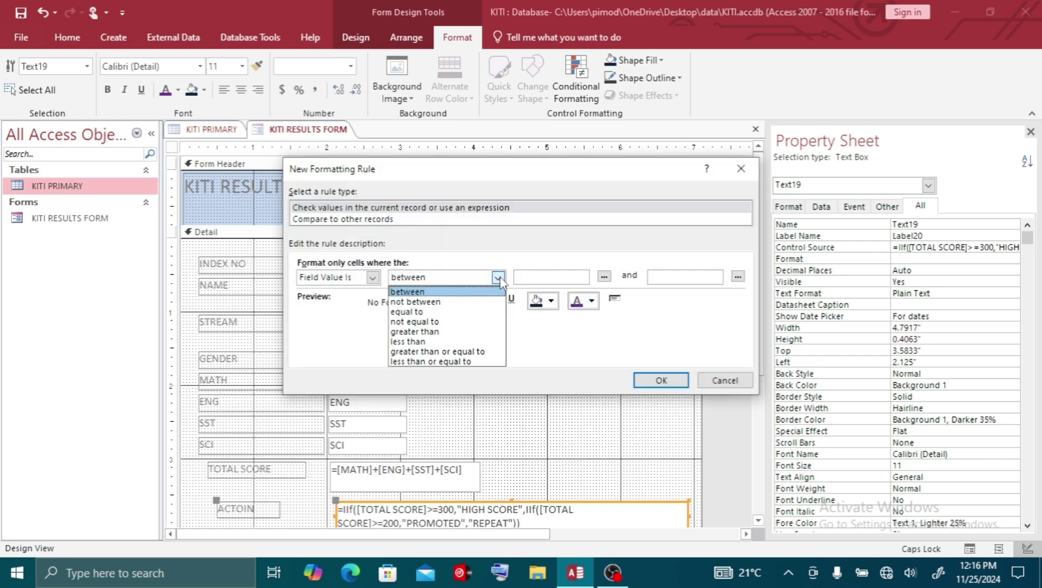
left_click(433, 313)
left_click(537, 277)
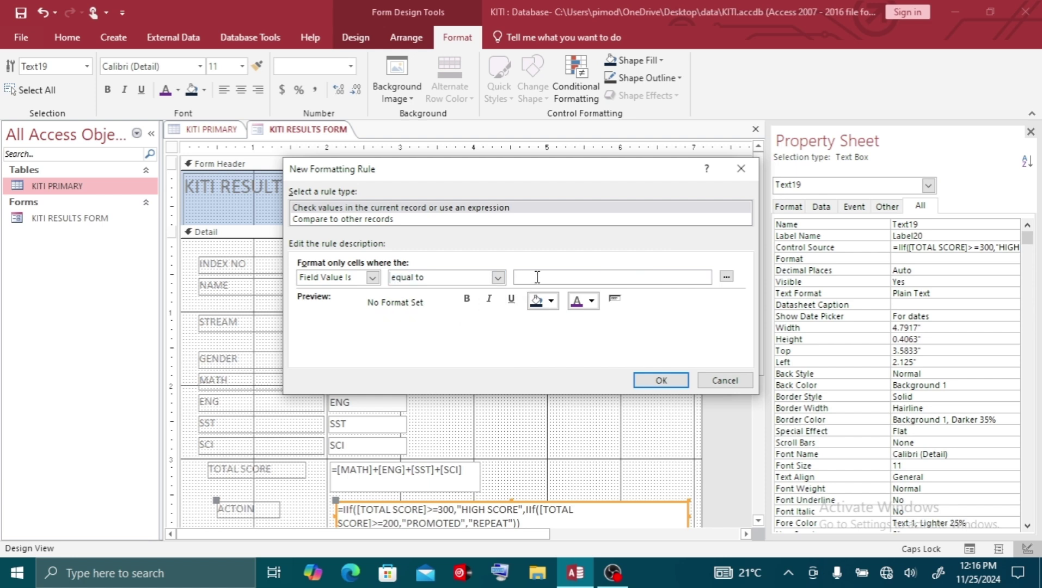
type("PROMOTED")
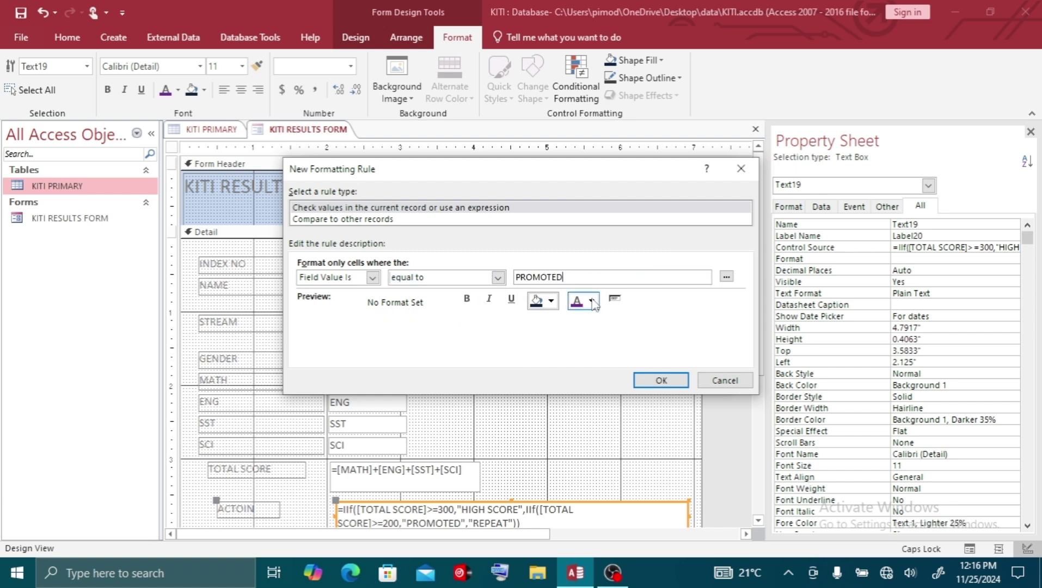
left_click(552, 301)
left_click(593, 357)
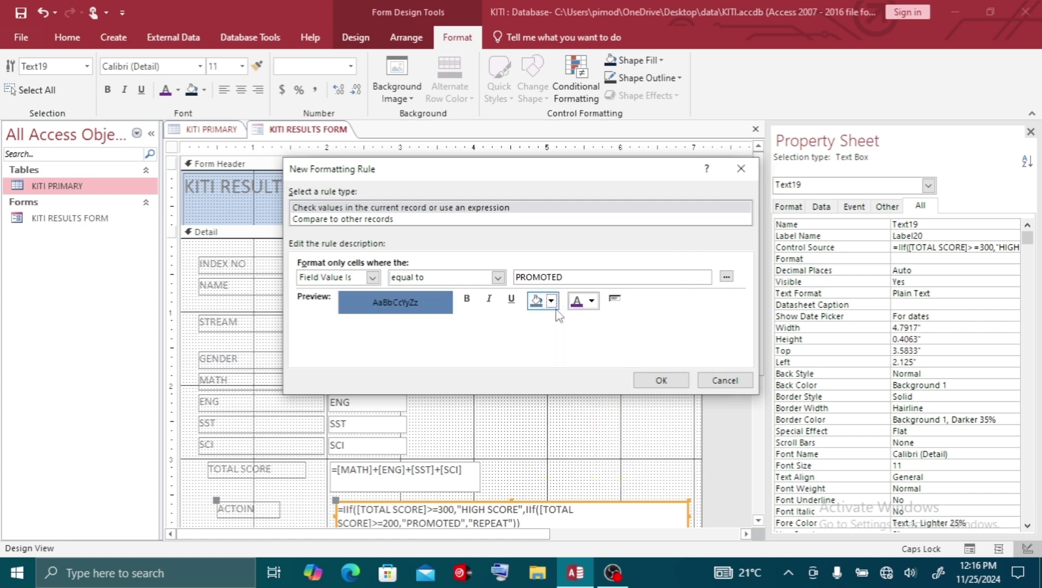
left_click(659, 380)
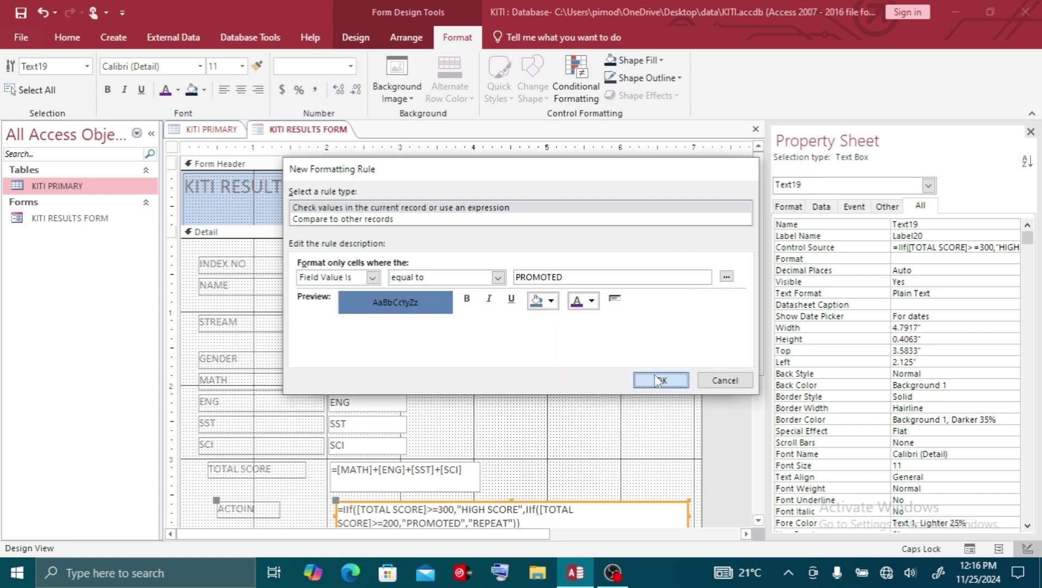
Step: Add a third rule giving values equal to REPEAT a red background, and apply the rules to the ACTOIN text box
left_click(355, 220)
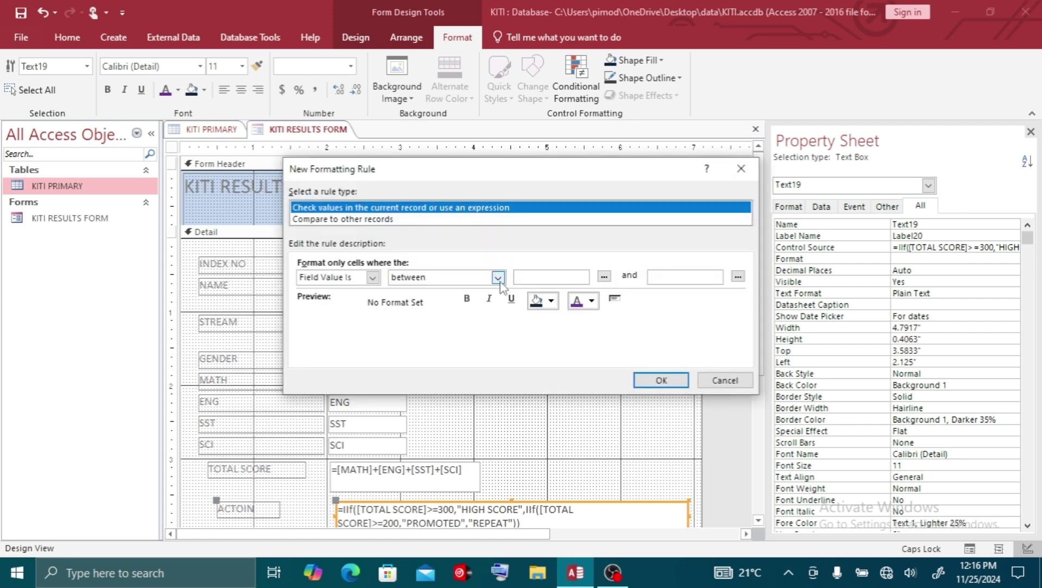
left_click(498, 278)
left_click(441, 313)
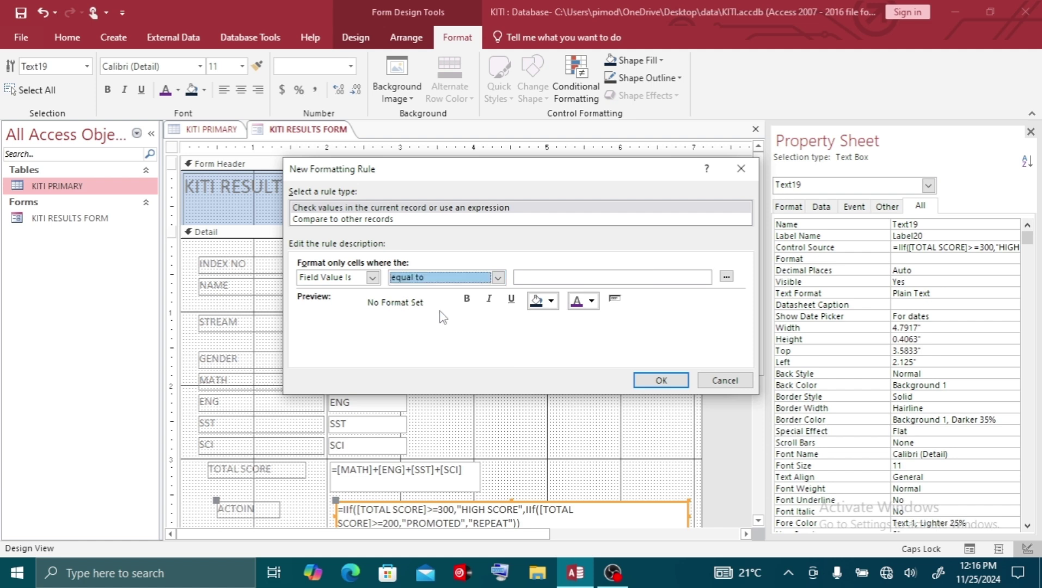
left_click(540, 279)
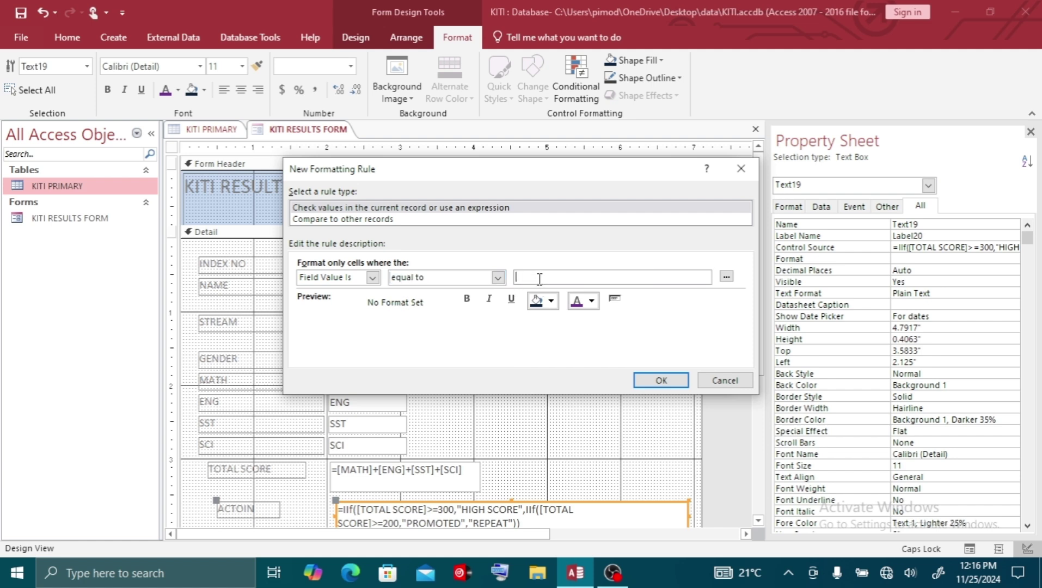
type("REPEAT")
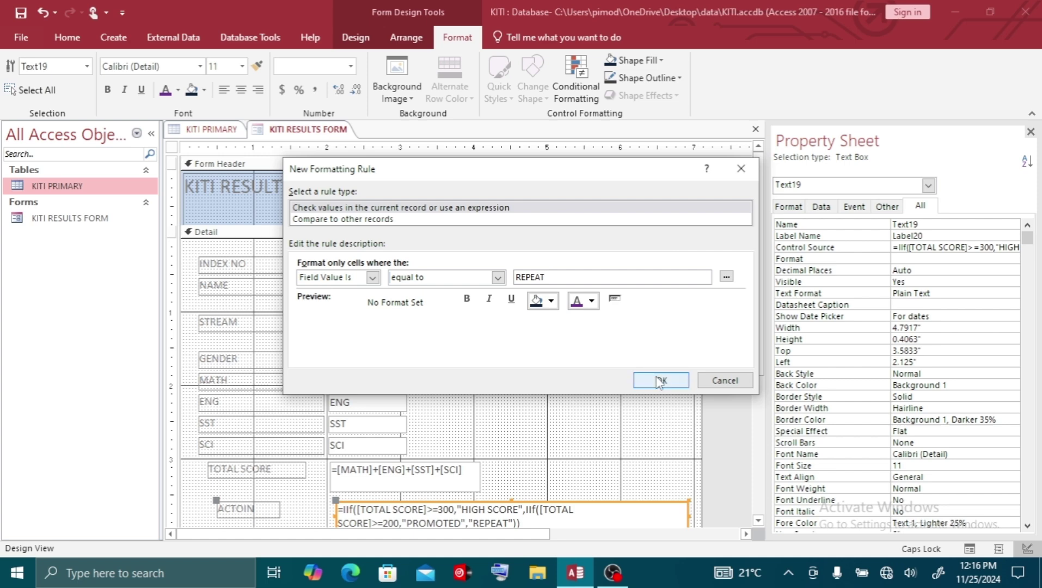
left_click(541, 303)
left_click(660, 380)
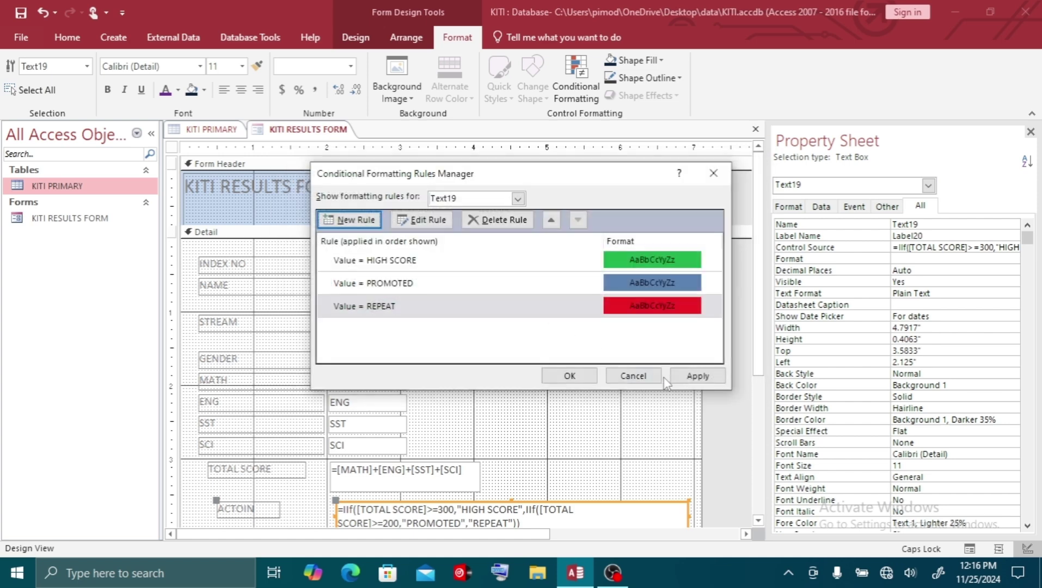
left_click(697, 376)
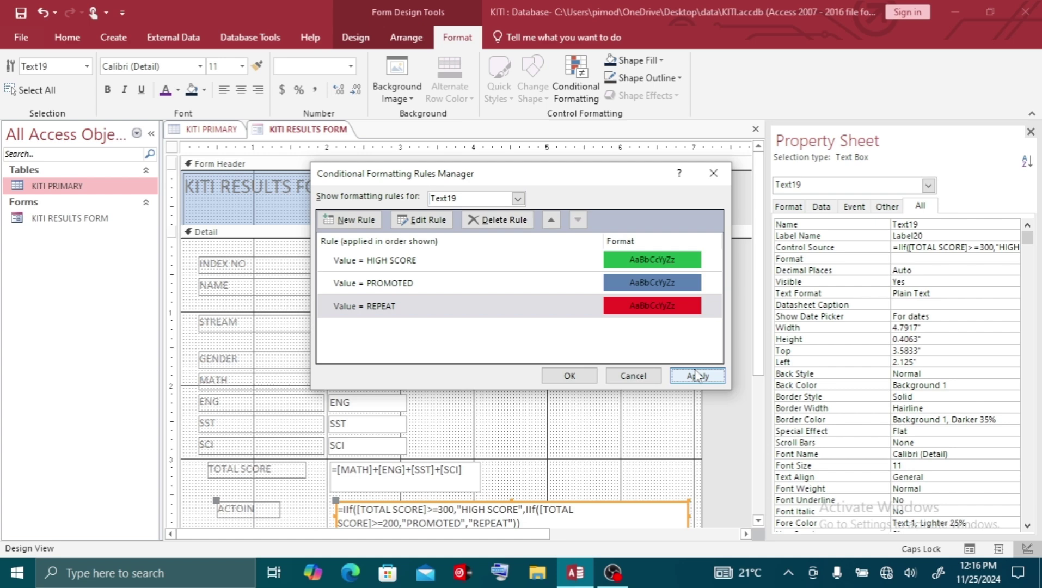
left_click(567, 376)
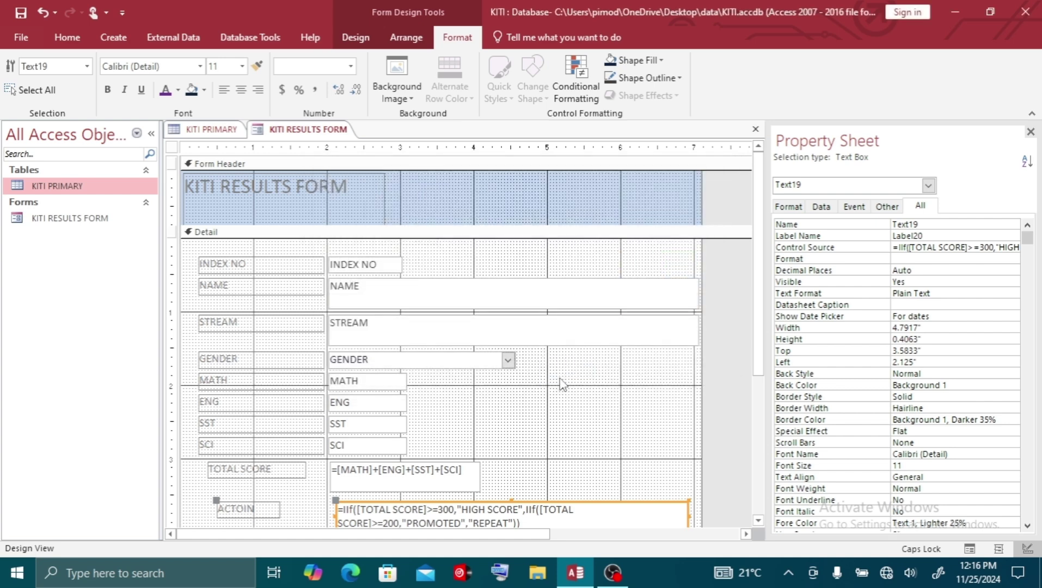
Step: Check the ACTOIN field's conditional formatting in Form View and return to Design View
left_click(205, 246)
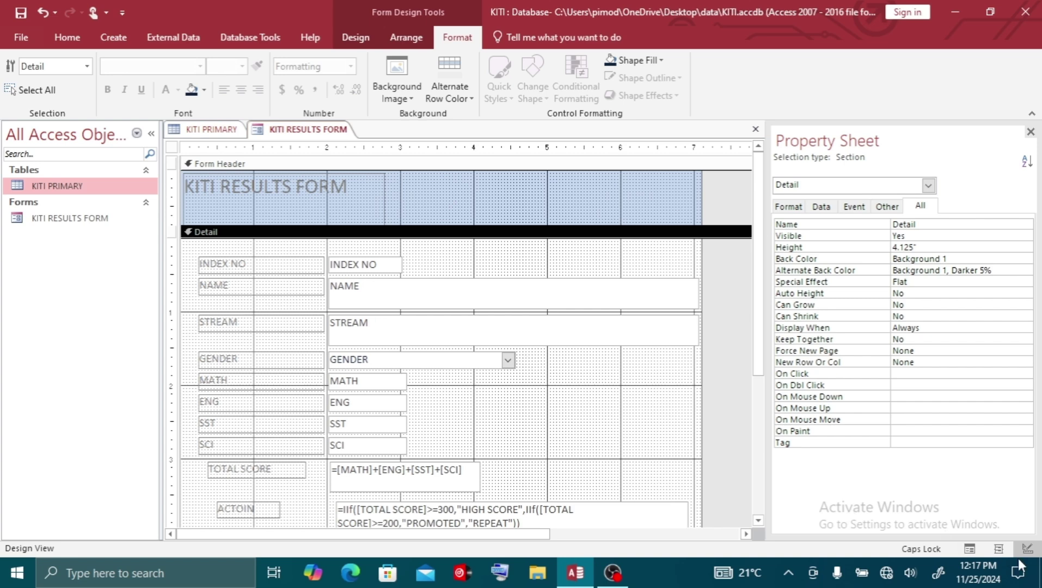
left_click(971, 550)
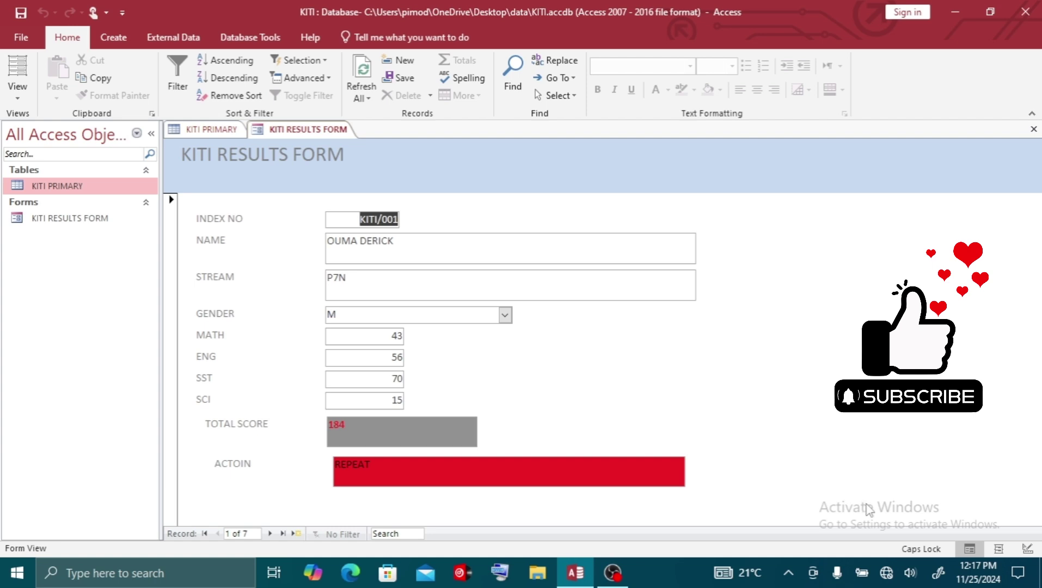
left_click(1026, 550)
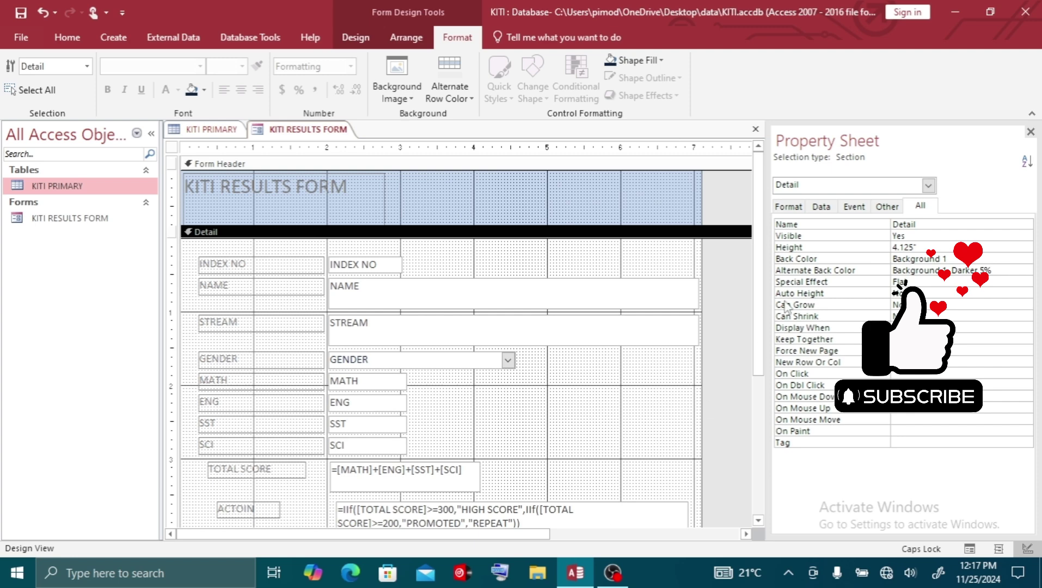
Step: Shrink the TOTAL SCORE and ACTOIN text boxes to about 1.1 inches wide and a single line high
left_click_drag(762, 332, 761, 369)
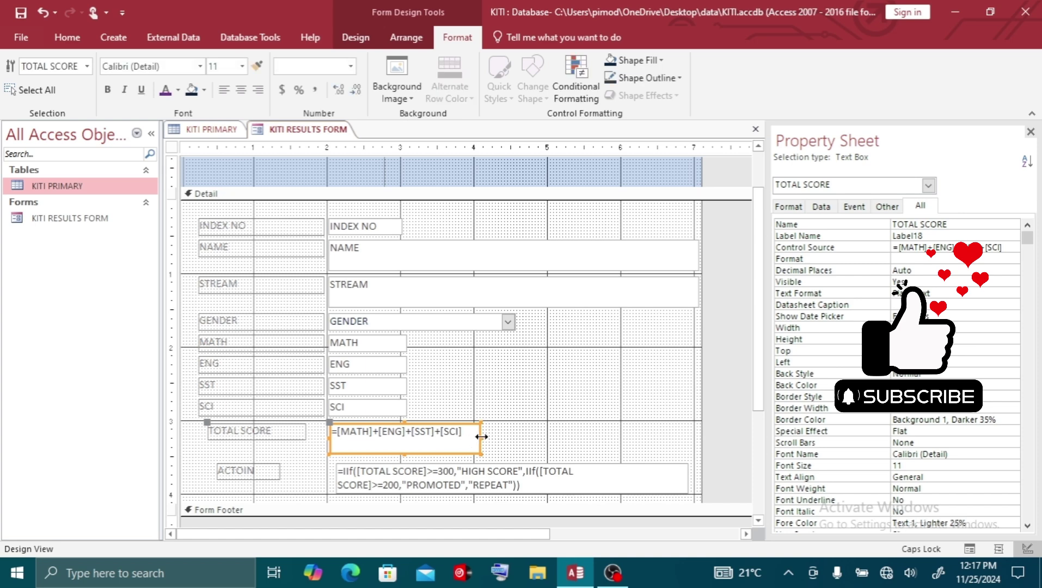
left_click_drag(480, 438, 414, 441)
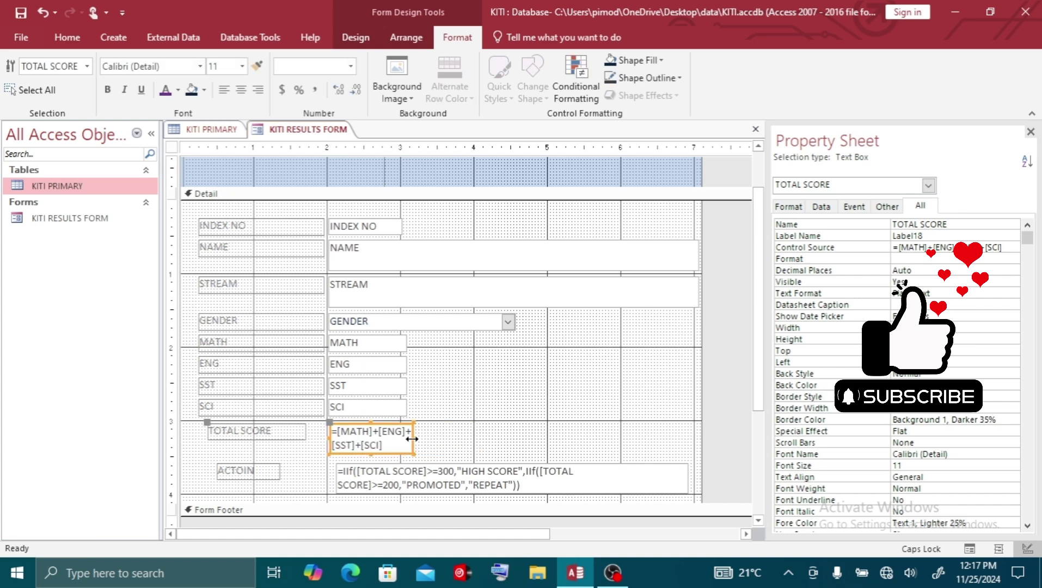
left_click(598, 480)
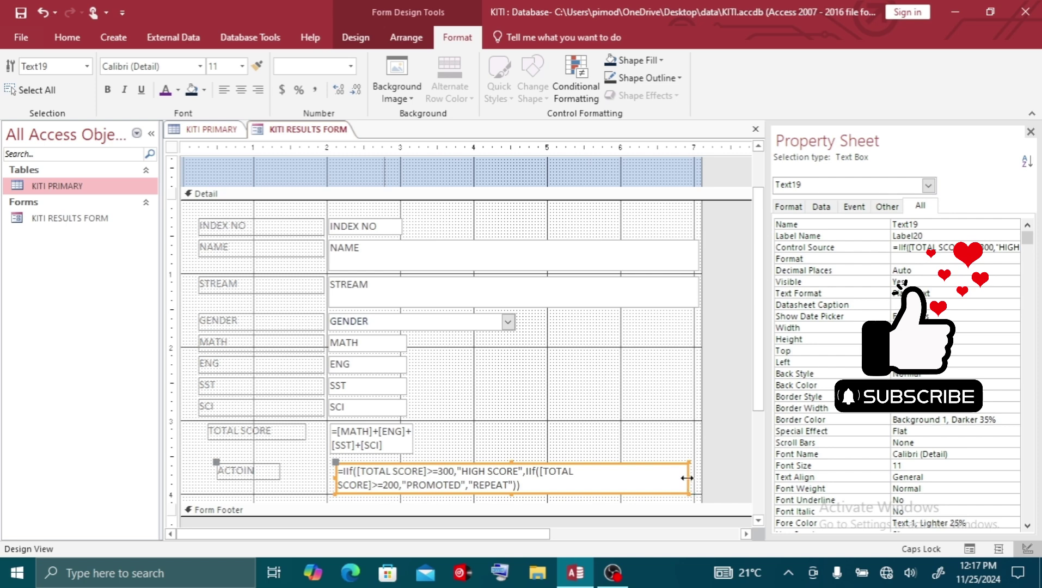
left_click_drag(687, 478, 417, 482)
left_click_drag(376, 494, 373, 482)
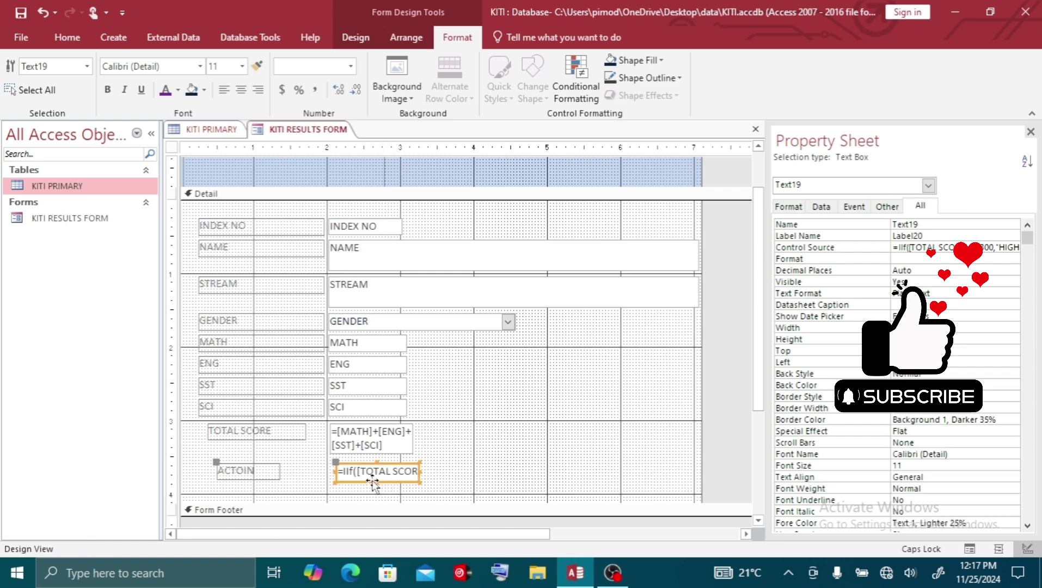
left_click(371, 441)
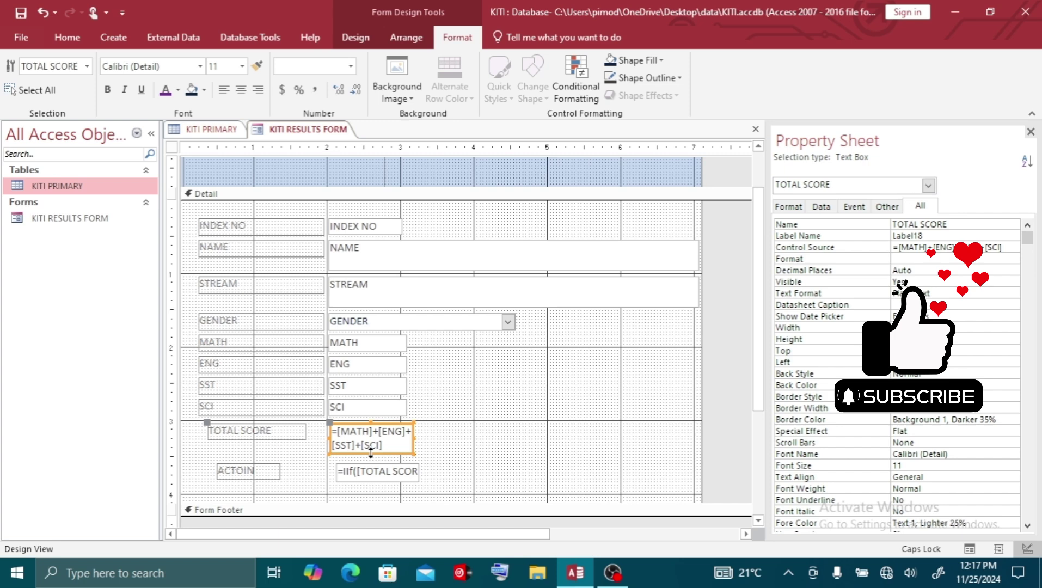
left_click(371, 436)
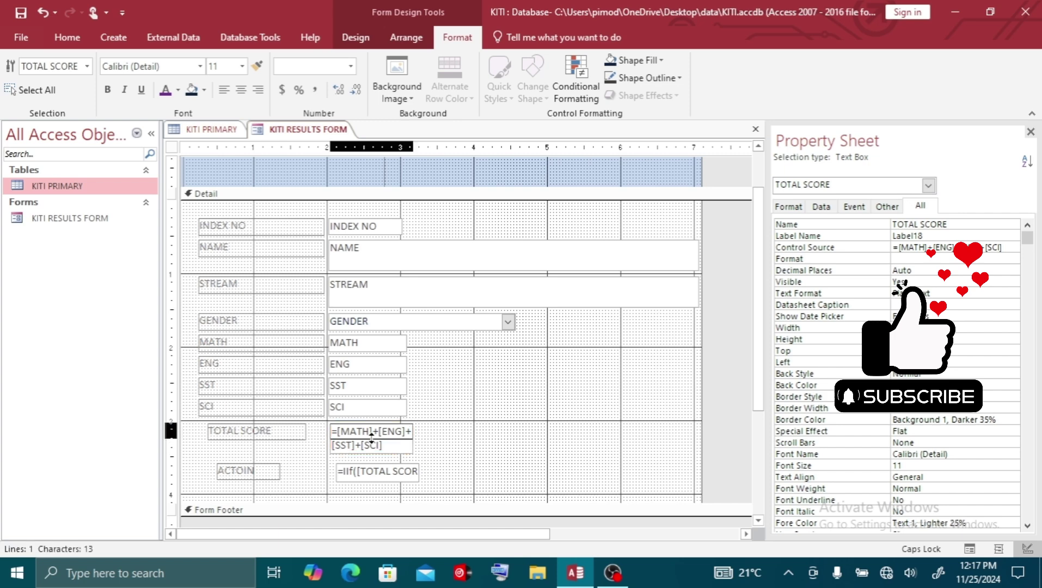
left_click_drag(372, 439, 372, 440)
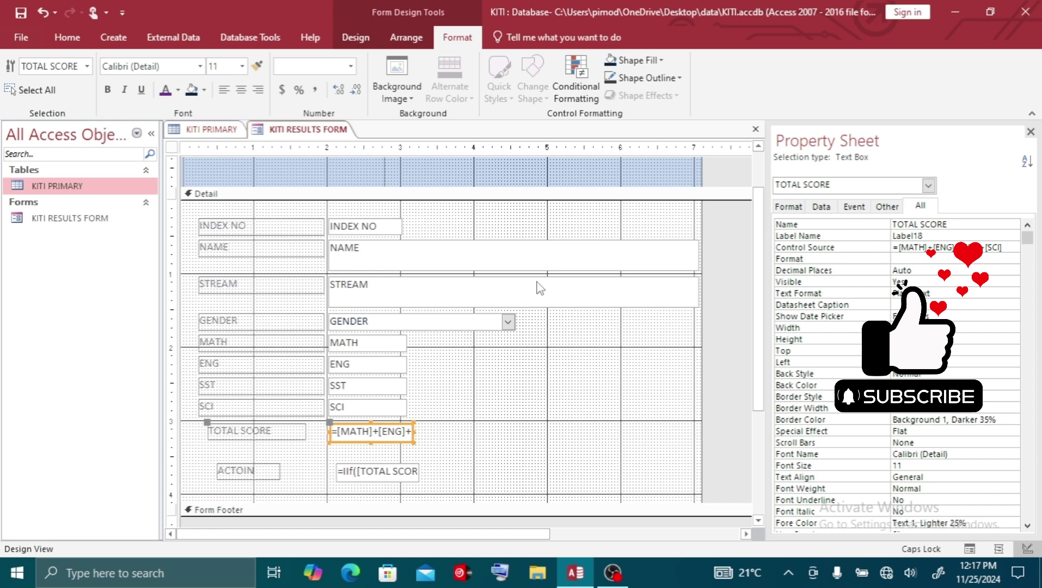
Step: Narrow the STREAM and NAME text boxes to about 3.4 inches wide
left_click(634, 287)
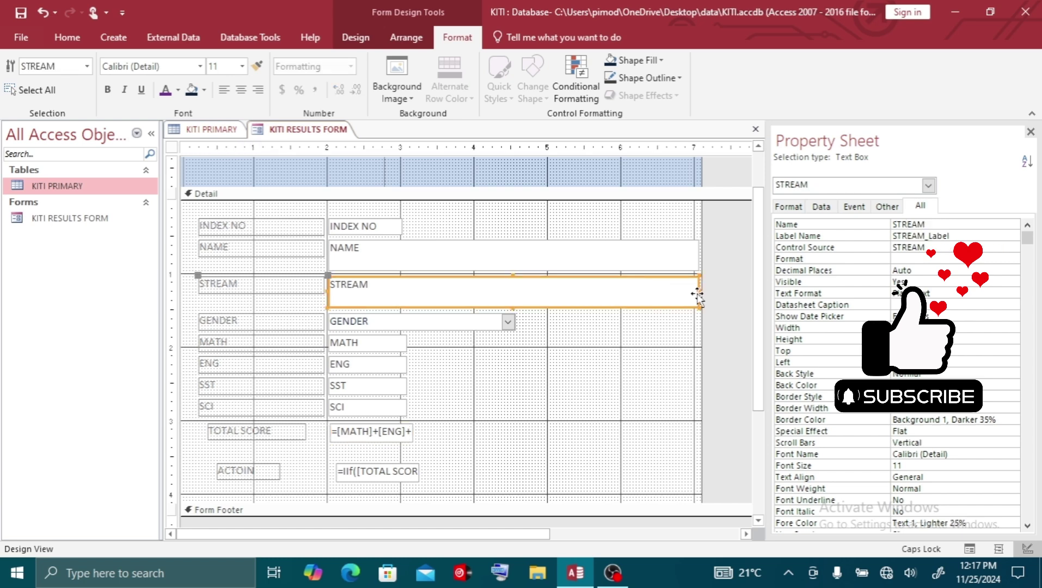
left_click(698, 252)
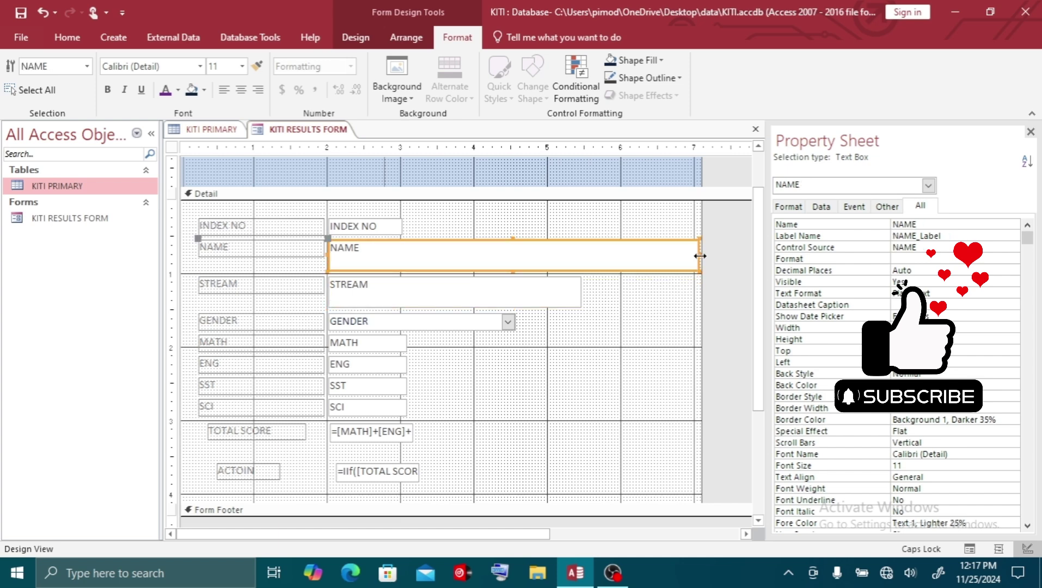
left_click_drag(701, 256, 575, 249)
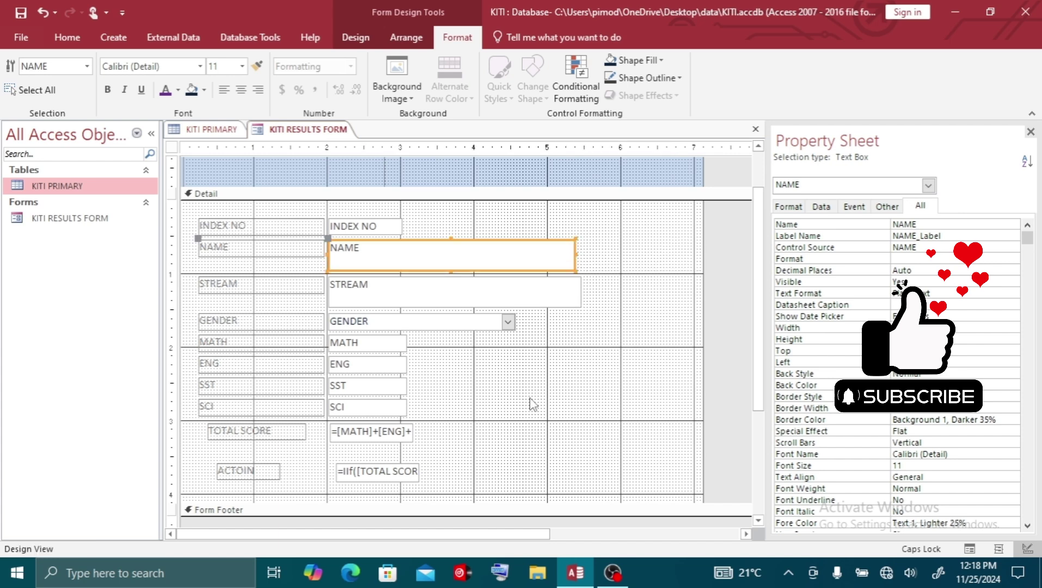
Step: Check the resized fields and conditional formatting in Form View across all records, including the new blank one, and return to Design View
left_click(970, 549)
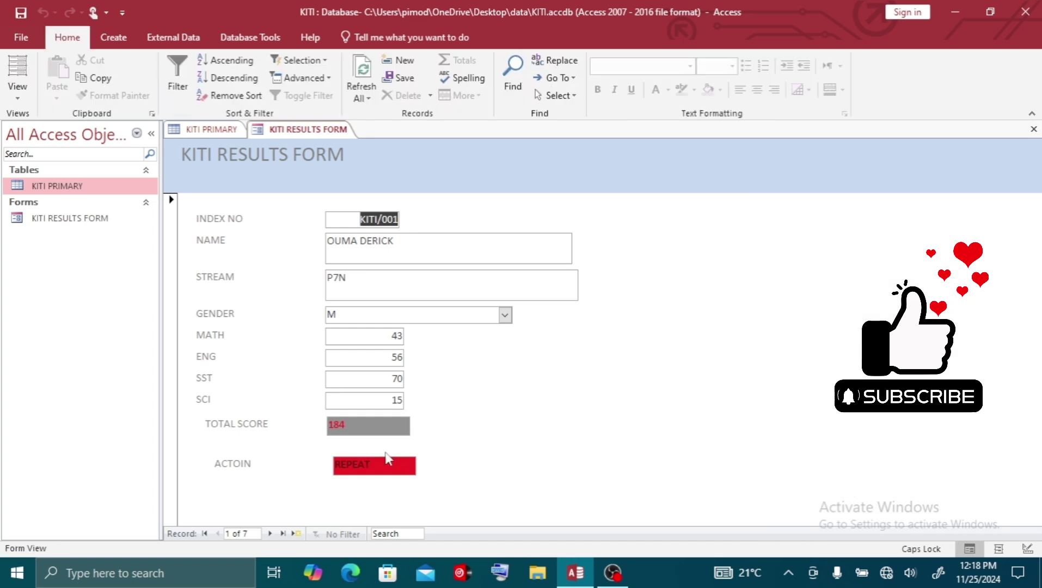
left_click(270, 534)
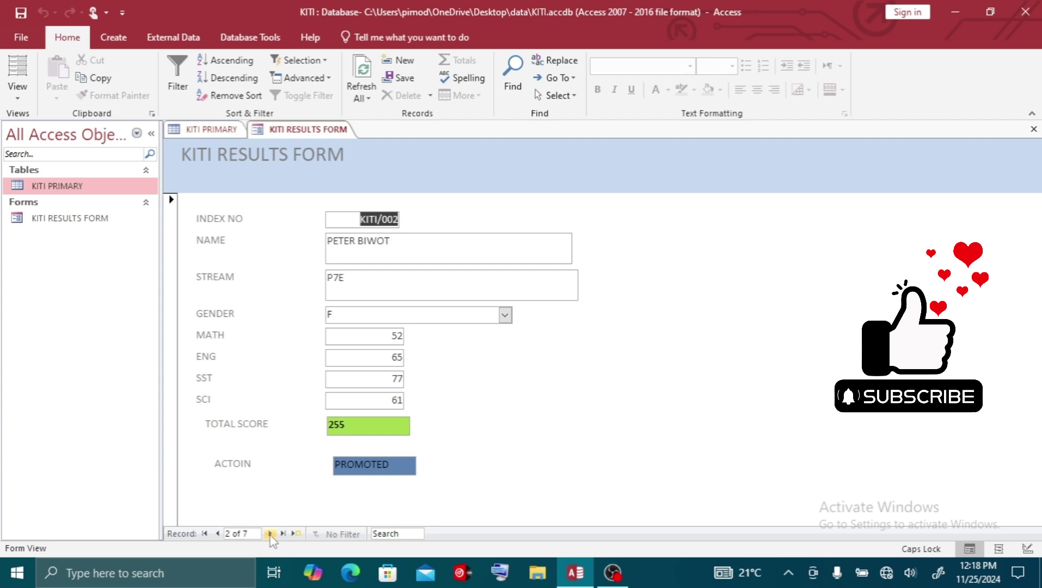
left_click(270, 535)
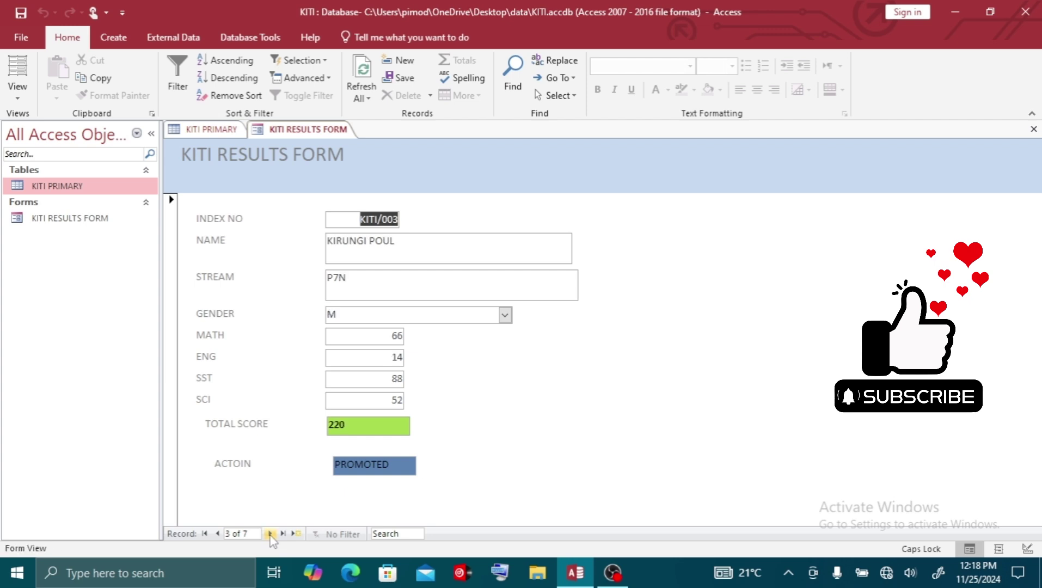
left_click(270, 535)
left_click(270, 534)
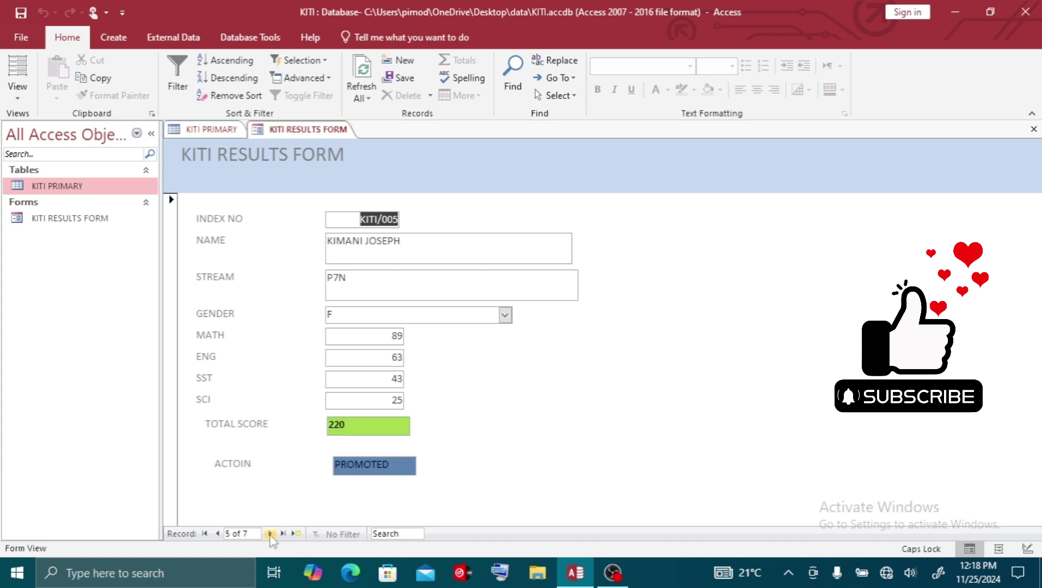
left_click(270, 534)
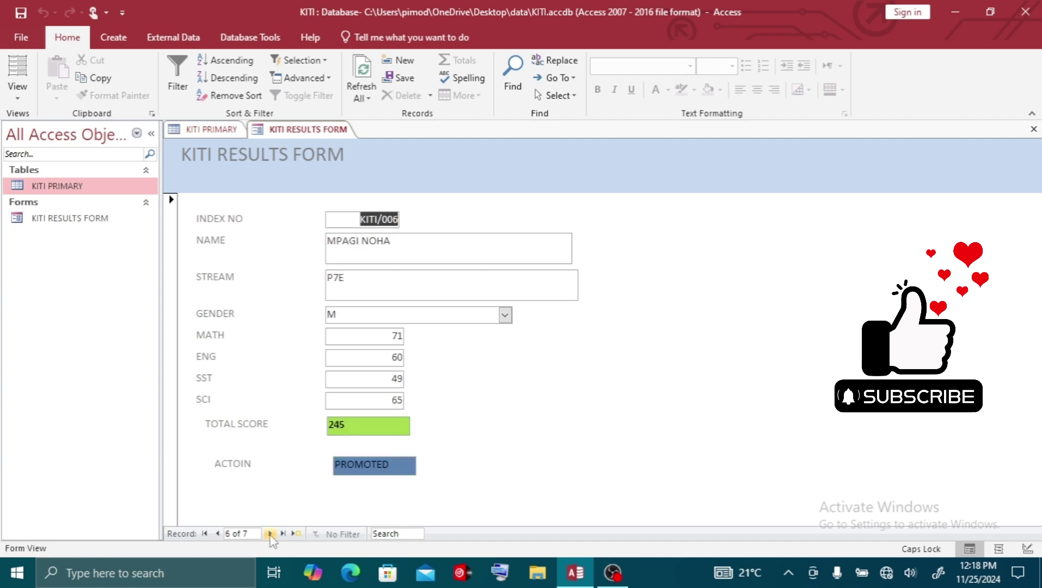
left_click(270, 535)
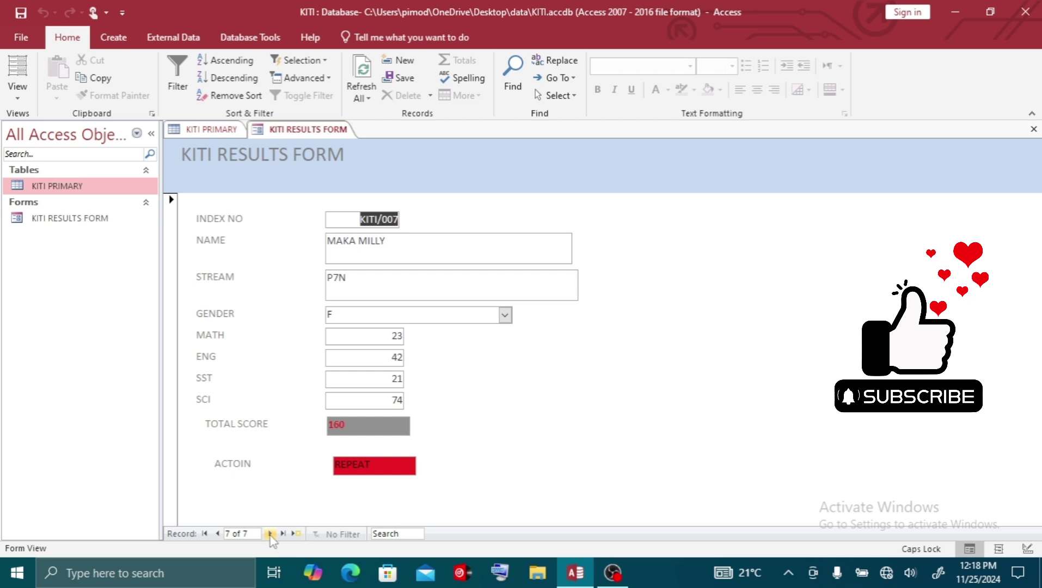
left_click(270, 534)
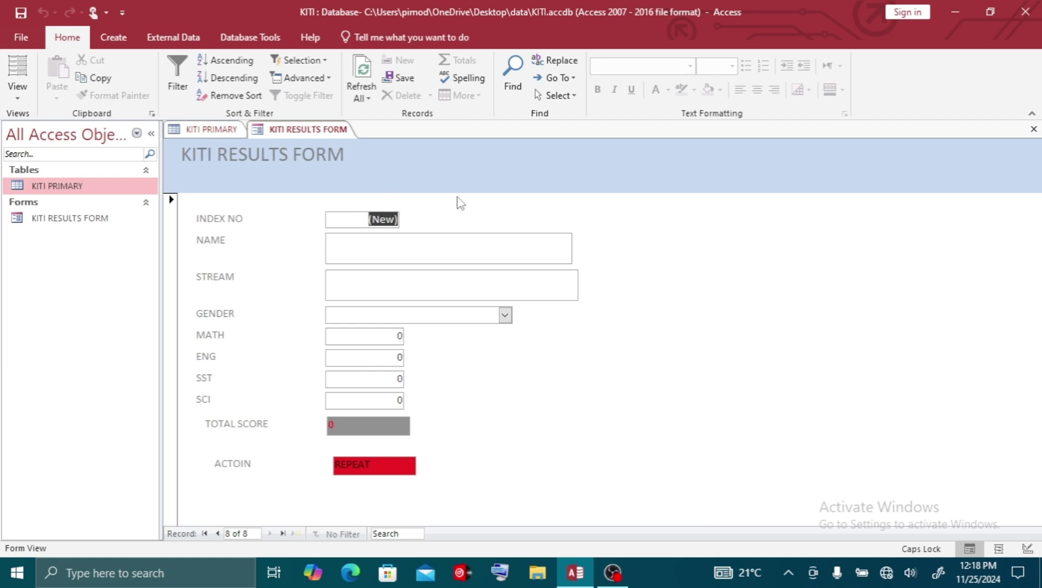
left_click(1027, 551)
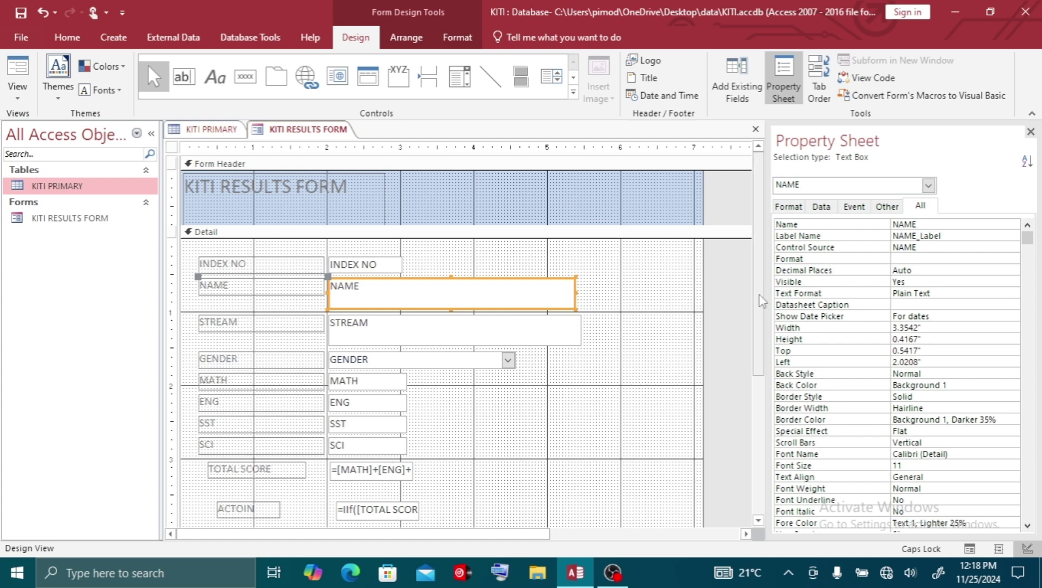
Step: Add a label about 1.7 inches wide in the Form Footer containing the author's name
scroll(758, 338, "down", 3)
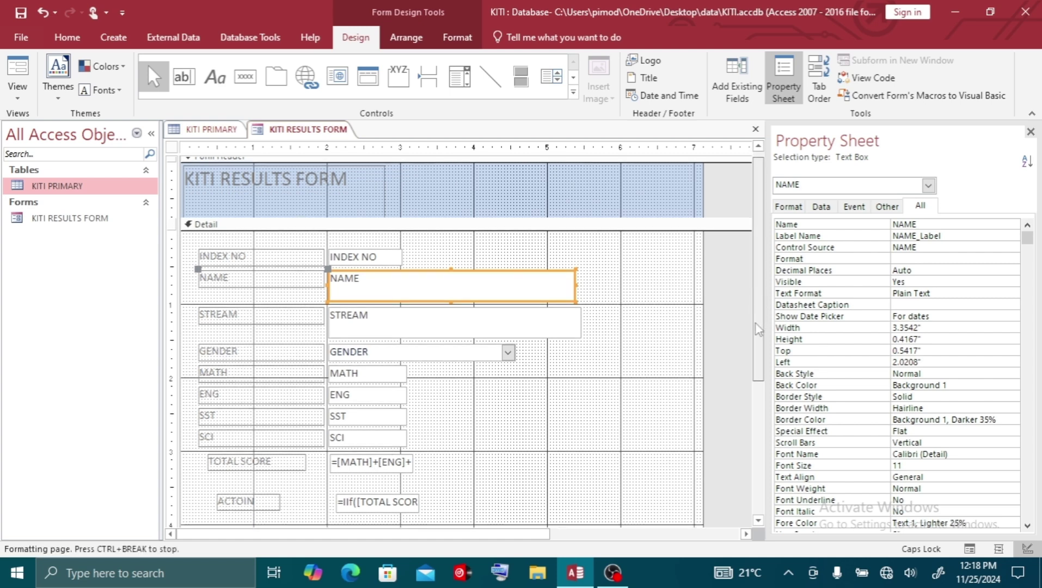
scroll(754, 383, "down", 1)
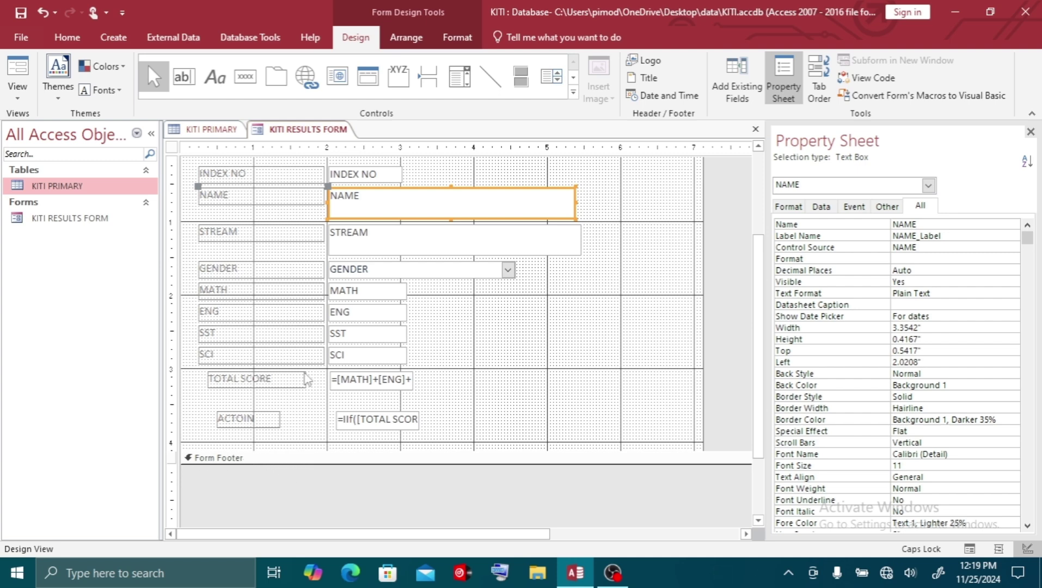
left_click(215, 78)
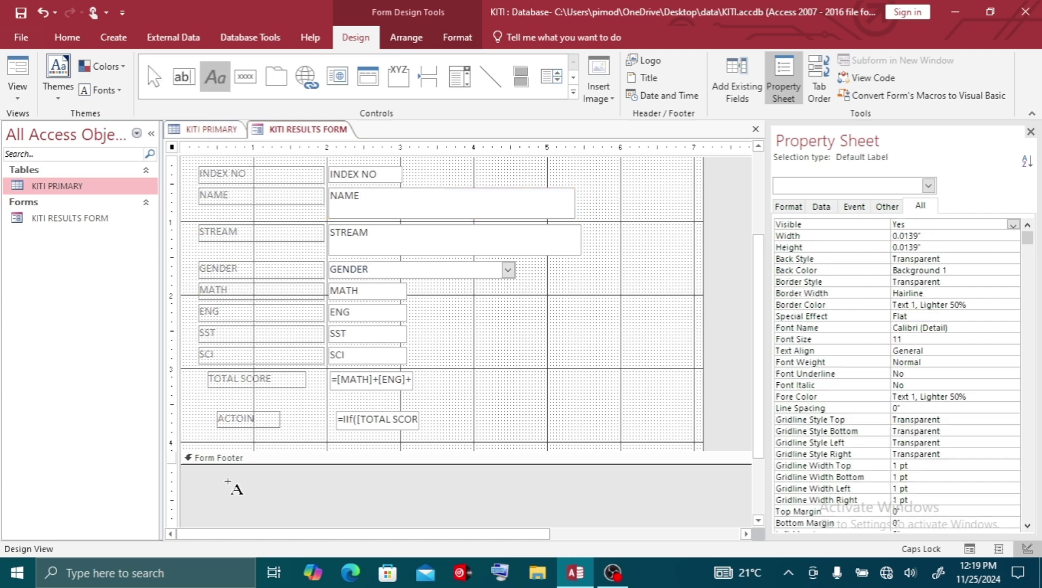
mouse_move(223, 475)
left_mouse_down()
mouse_move(323, 473)
mouse_move(346, 488)
left_mouse_up()
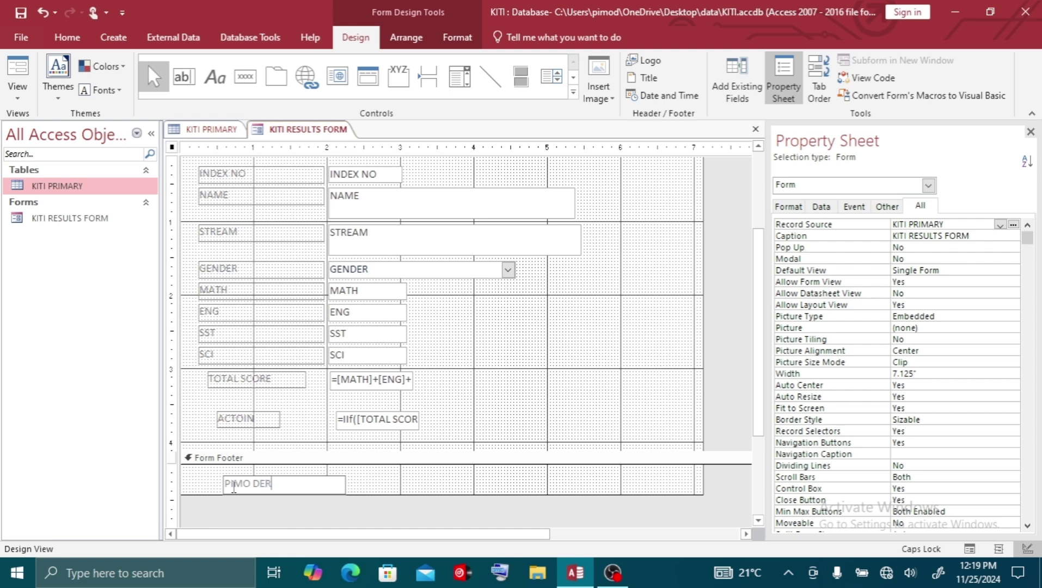
type("IC")
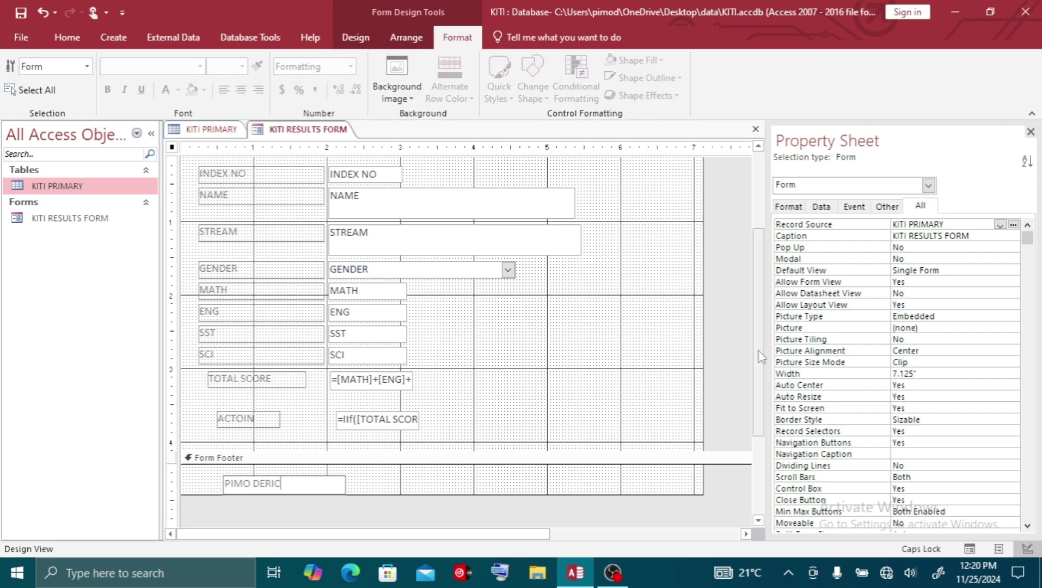
Step: Add a label reading 2024 to the form header and place it near the header's right end, about 6.4 inches across
left_click_drag(761, 357, 765, 287)
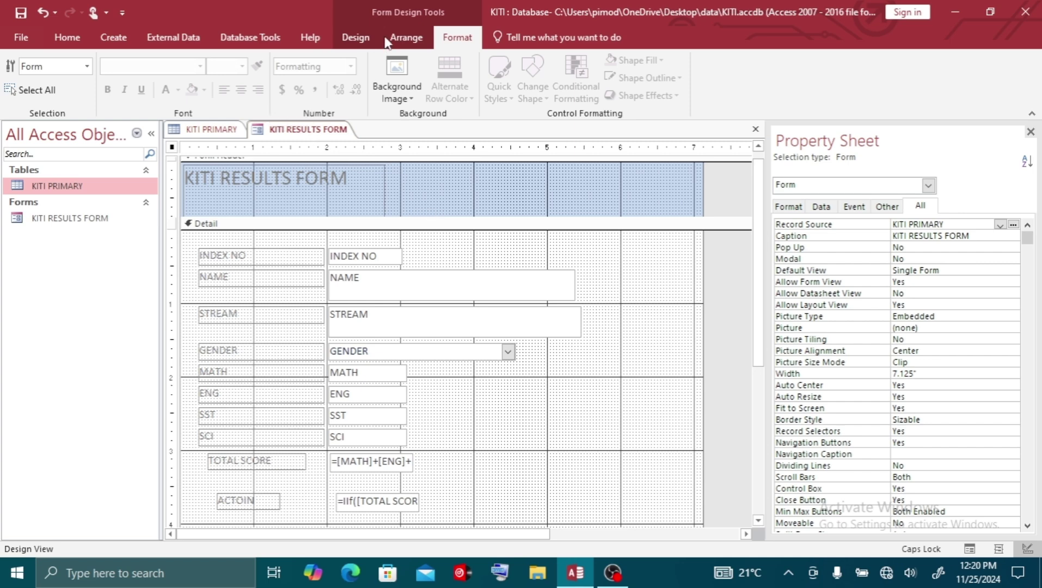
left_click(343, 39)
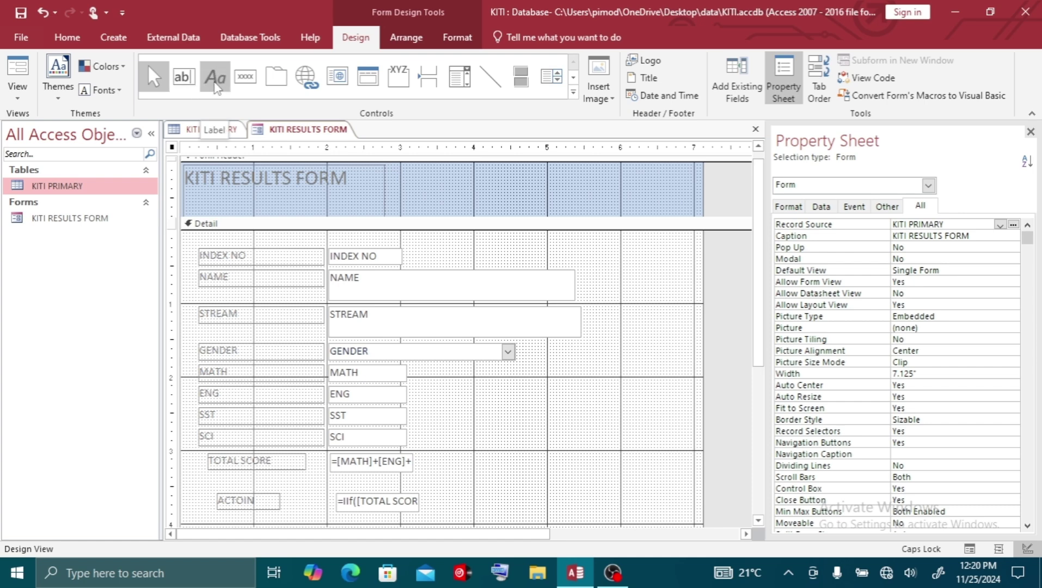
left_click(214, 84)
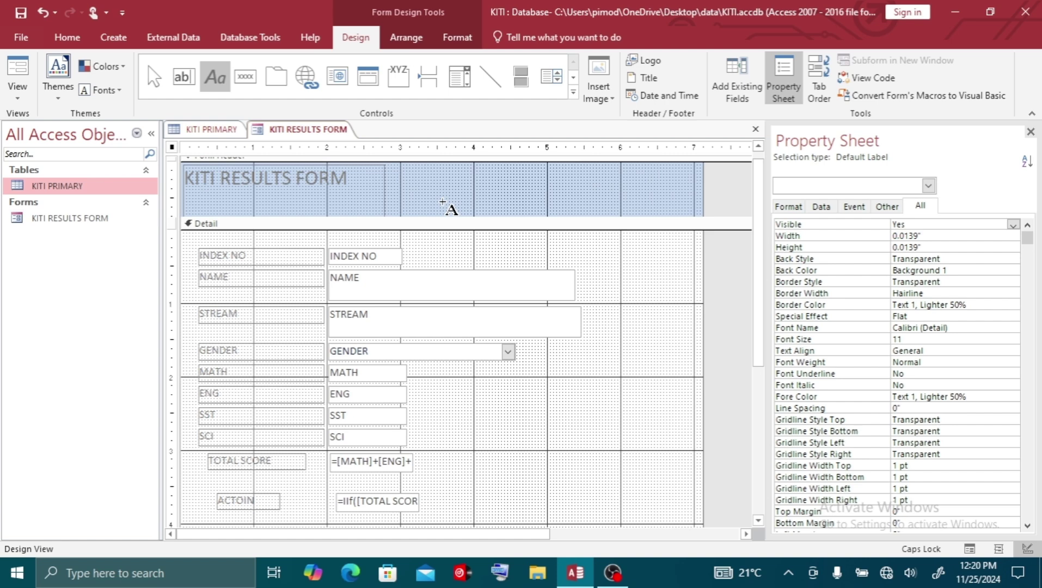
key("Escape")
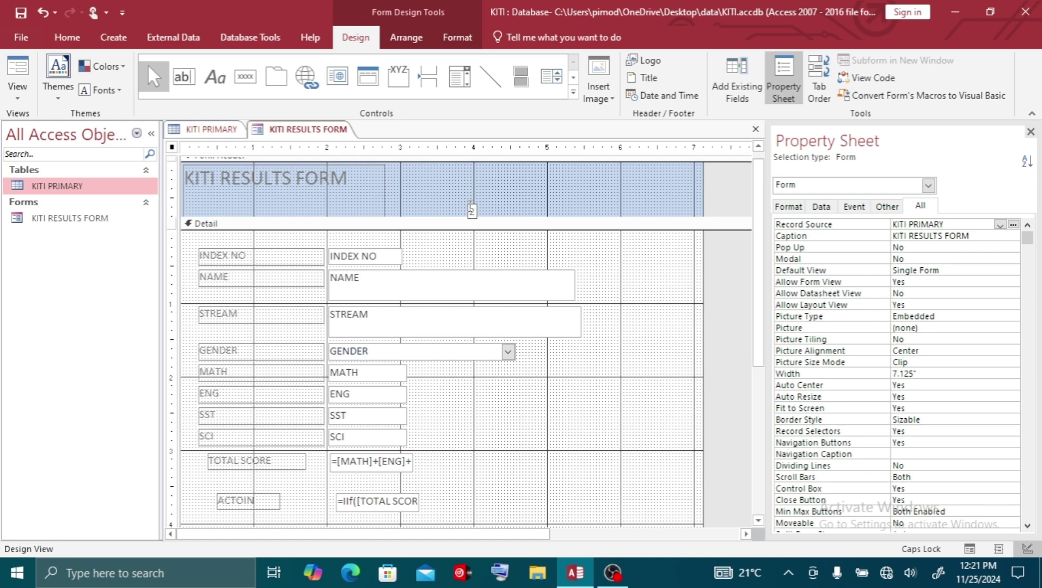
type("4")
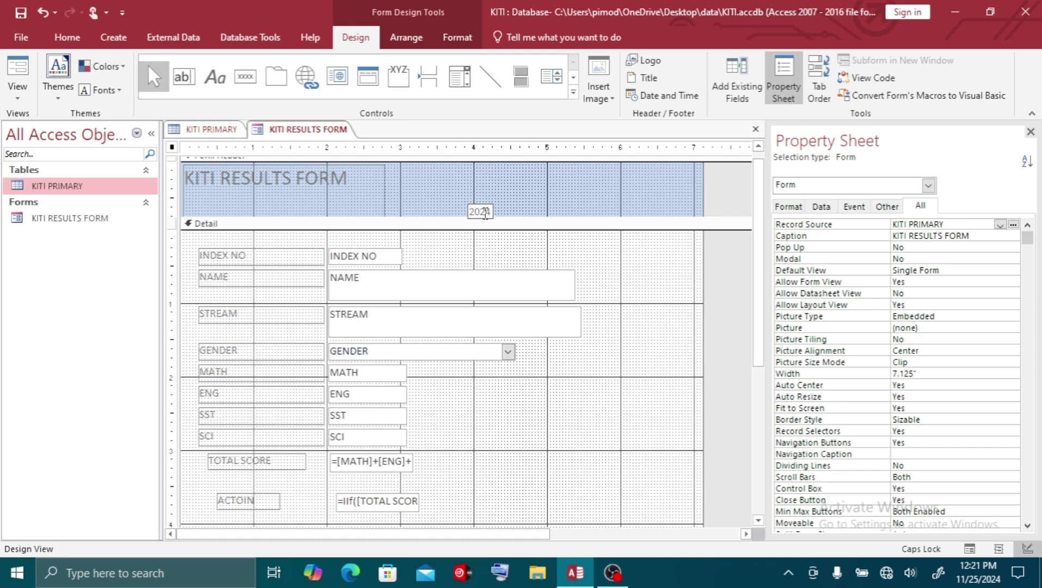
key("Return")
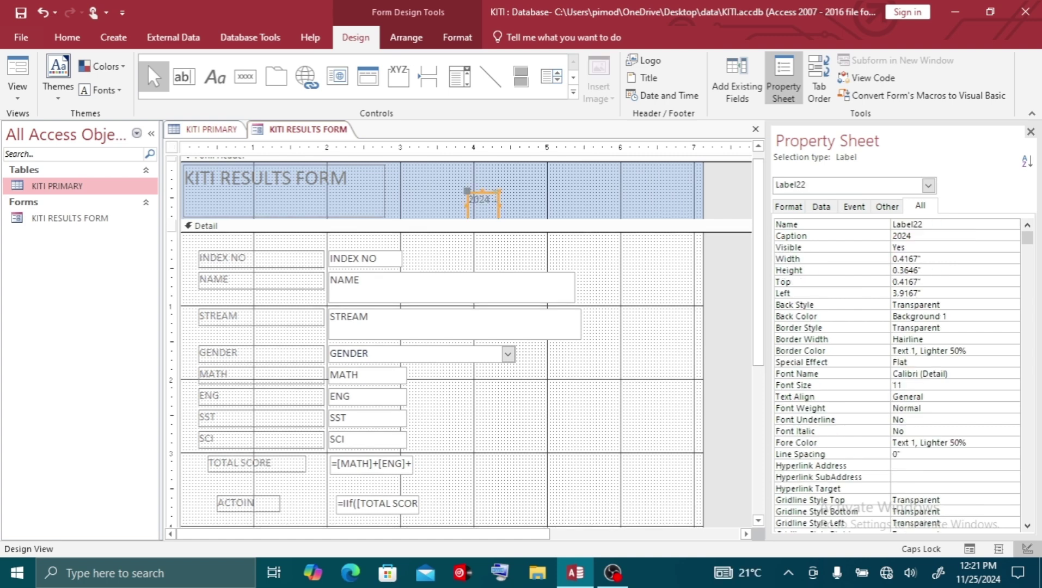
left_click_drag(493, 196, 653, 200)
Step: Set the 2024 label's font size to 26 and widen the label to about 0.8 inches
left_click(458, 38)
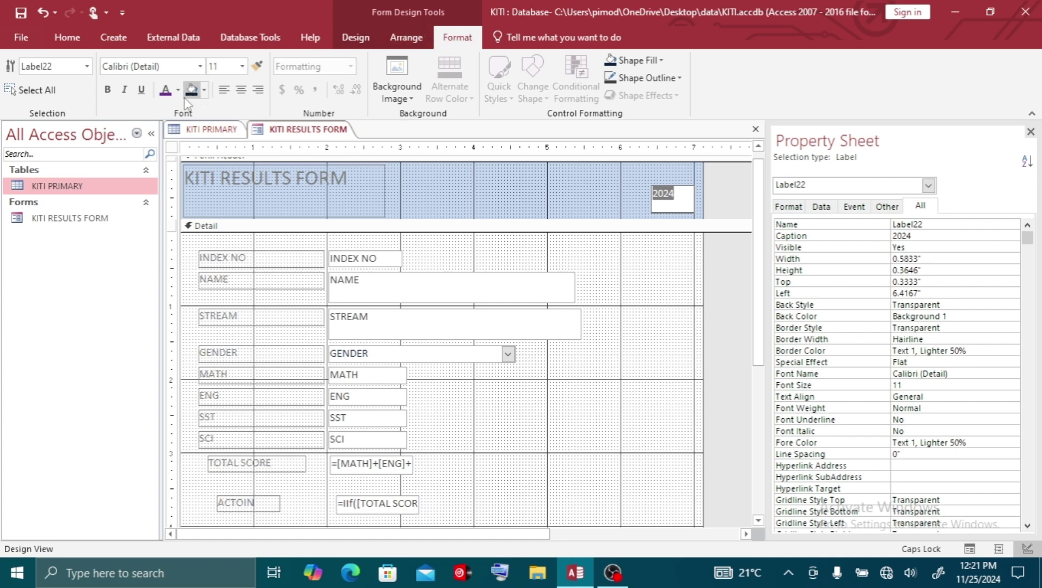
left_click(243, 67)
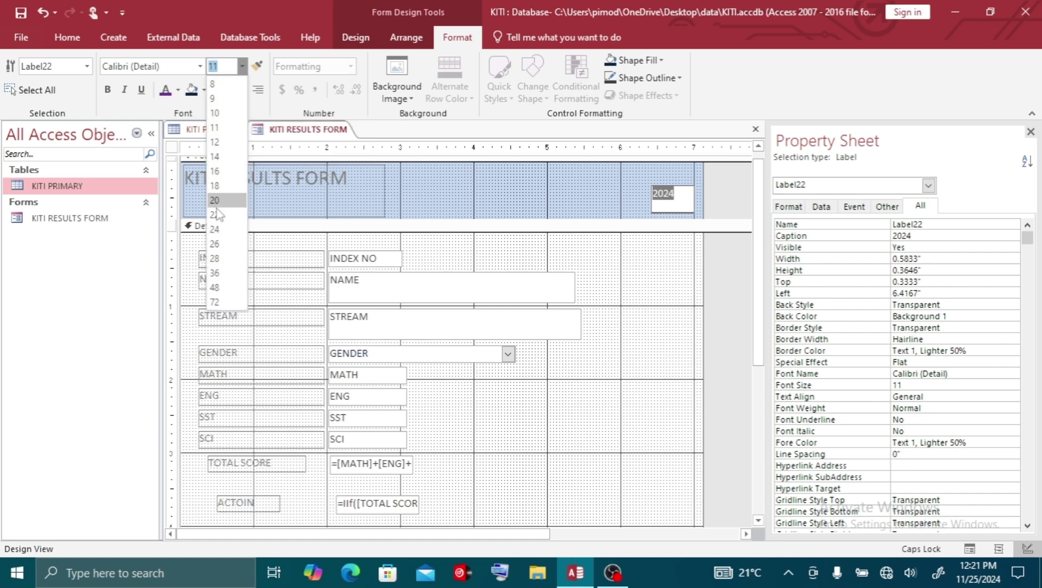
left_click(217, 243)
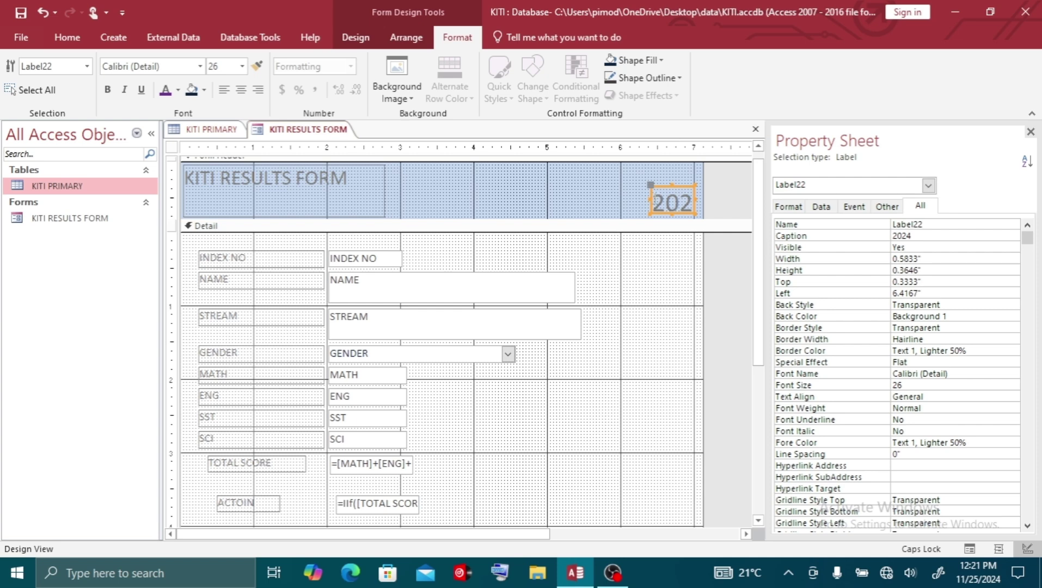
left_click(655, 199)
left_click_drag(650, 199, 635, 199)
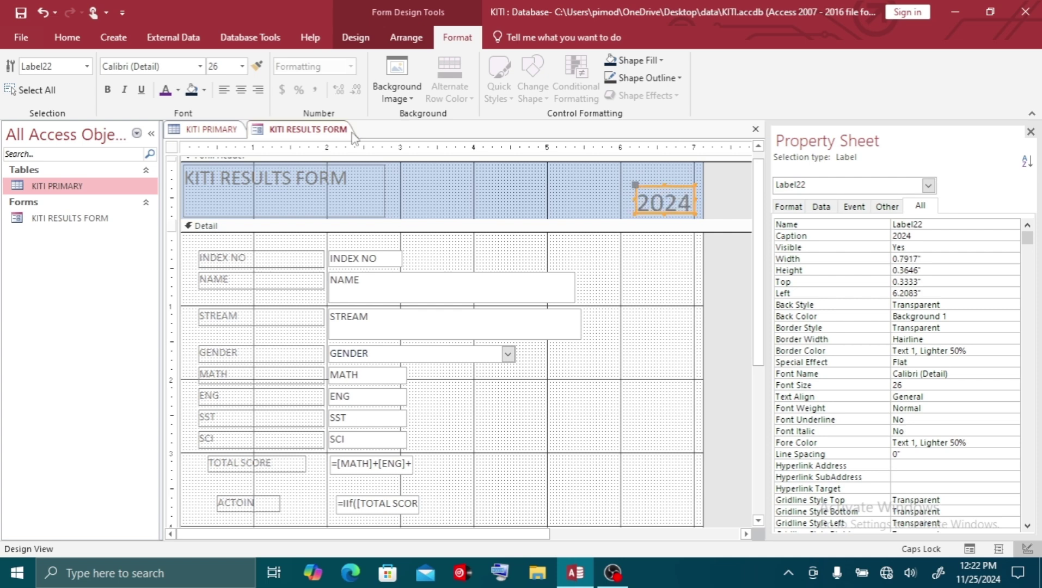
Step: Give the 2024 label a dark purple (Accent 4, Darker 50%) background and bold white text
left_click(204, 91)
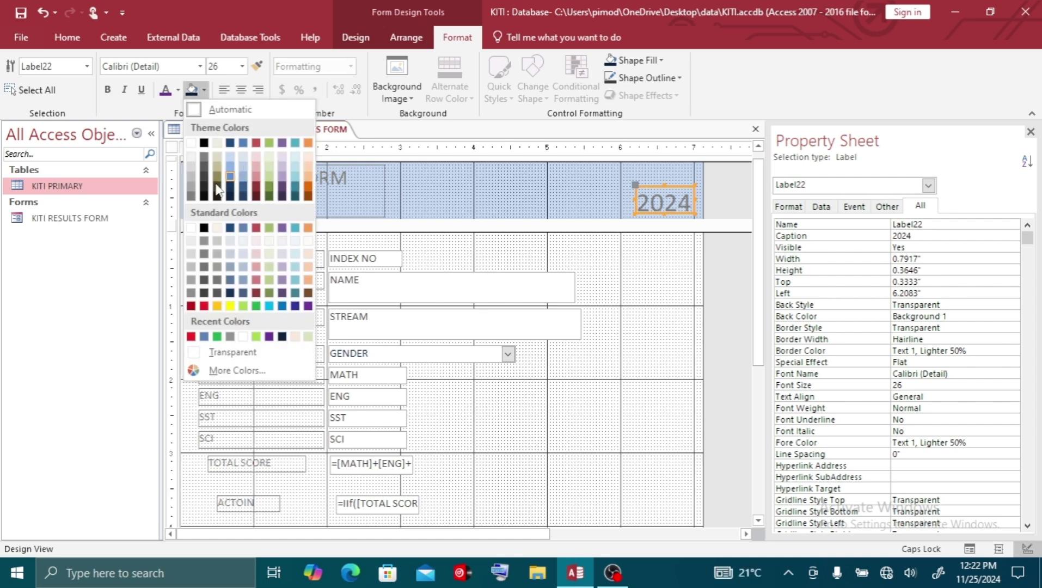
left_click(282, 197)
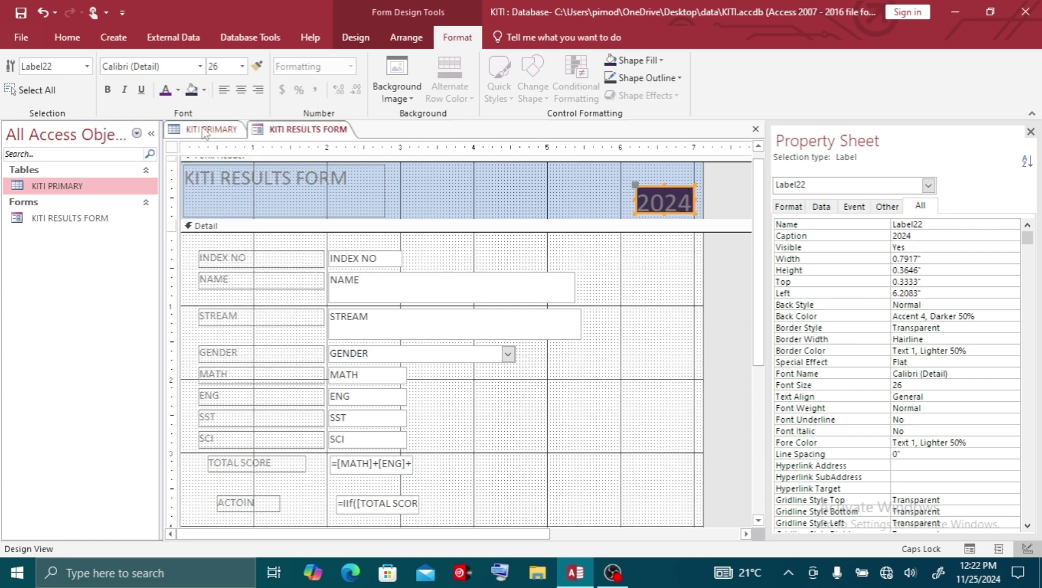
left_click(178, 92)
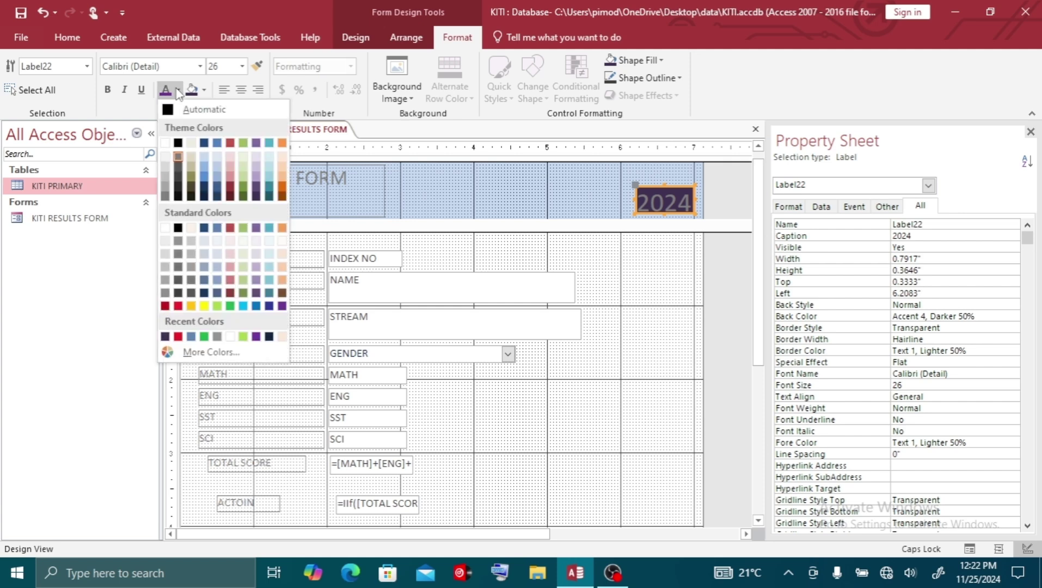
left_click(165, 143)
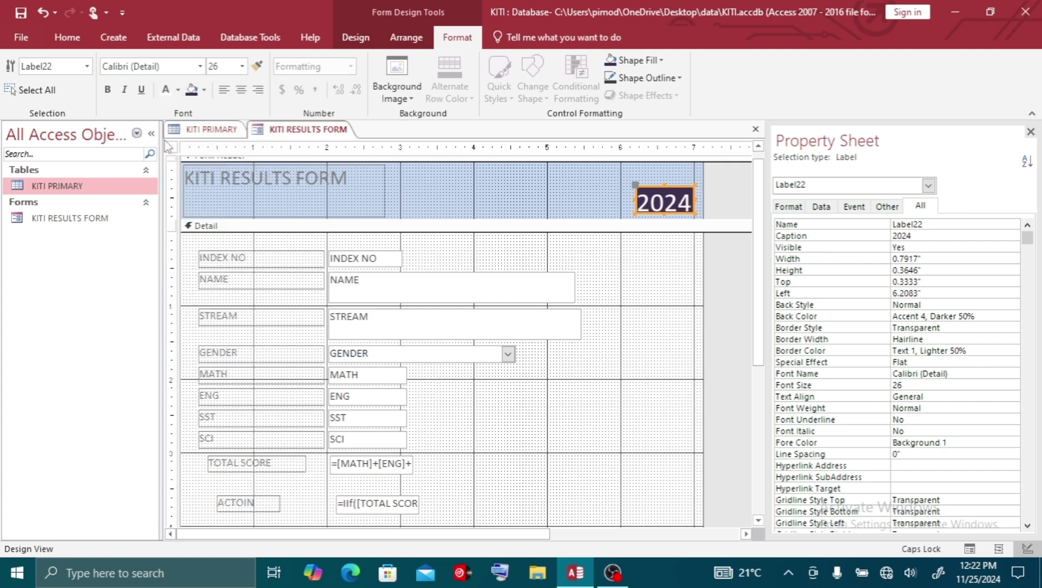
left_click(108, 91)
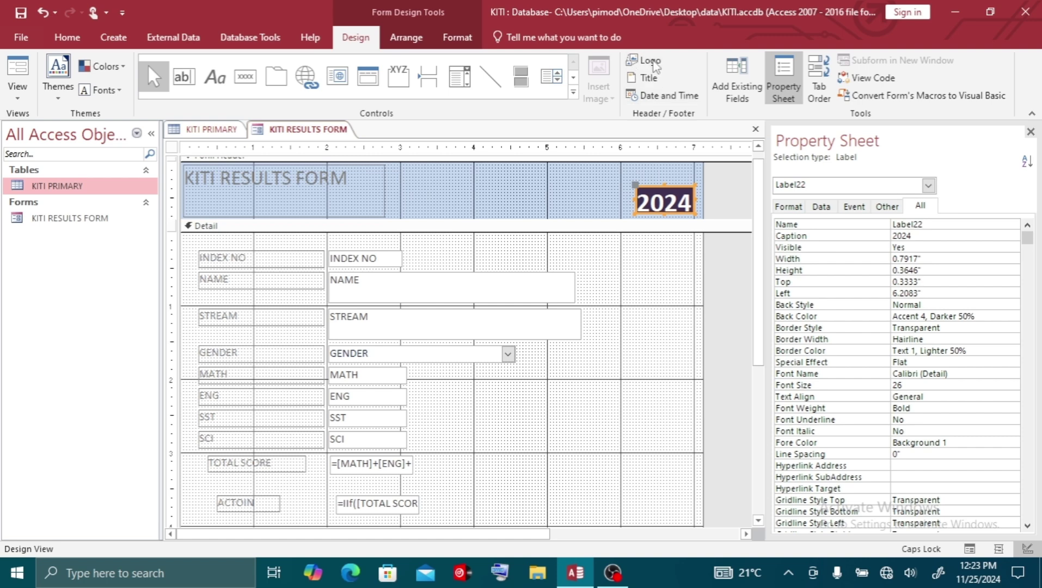
Step: Insert the pimo tech picture as the header logo at about 1.46 by 0.75 inches, with the KITI RESULTS FORM title moved to its right
left_click(651, 65)
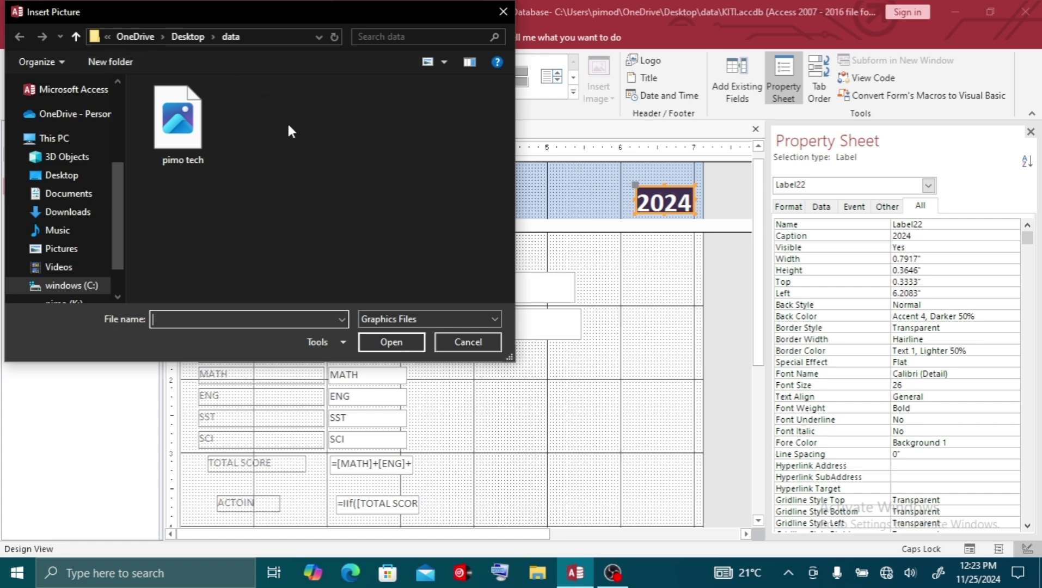
left_click(188, 121)
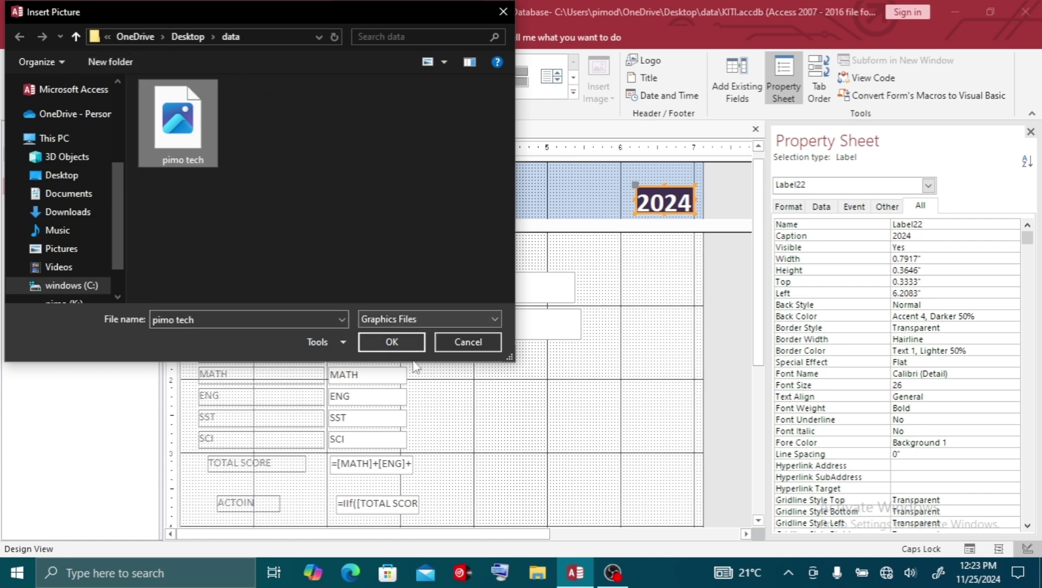
left_click(392, 342)
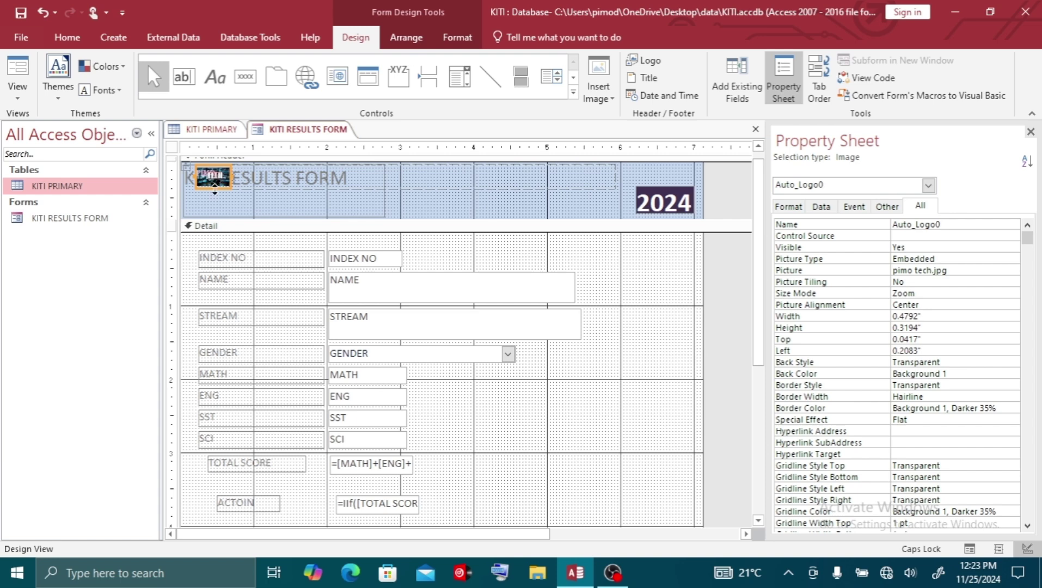
left_click_drag(231, 187, 254, 207)
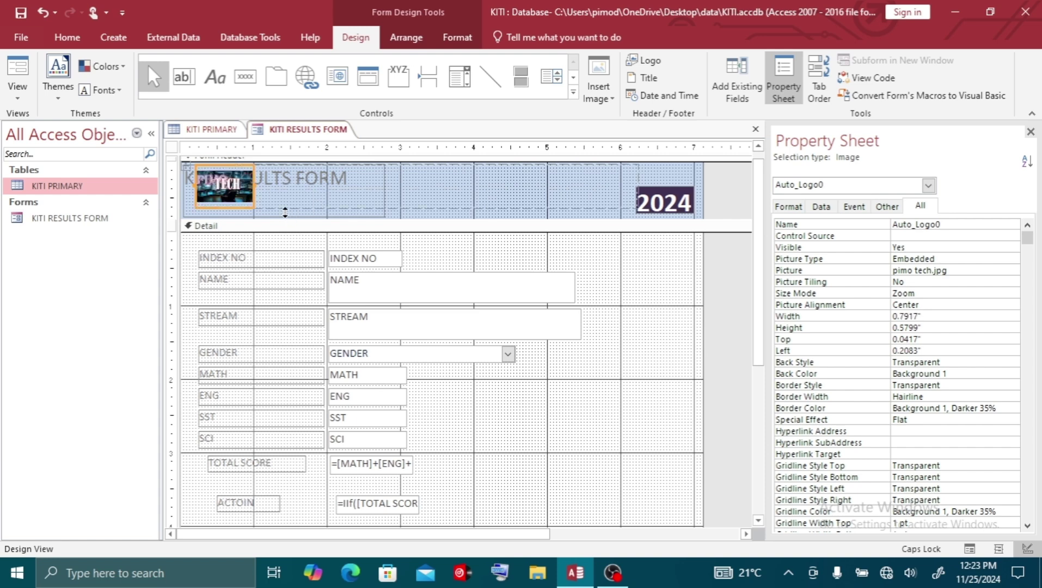
left_click(323, 194)
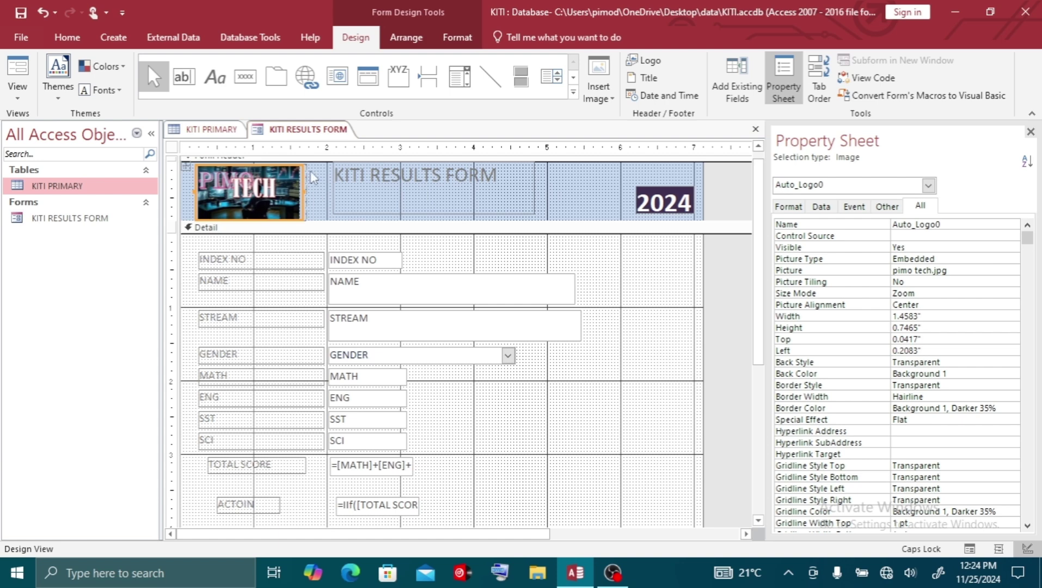
Step: Format the KITI RESULTS FORM title text as red (#ED1C24), bold and underlined
left_click(405, 189)
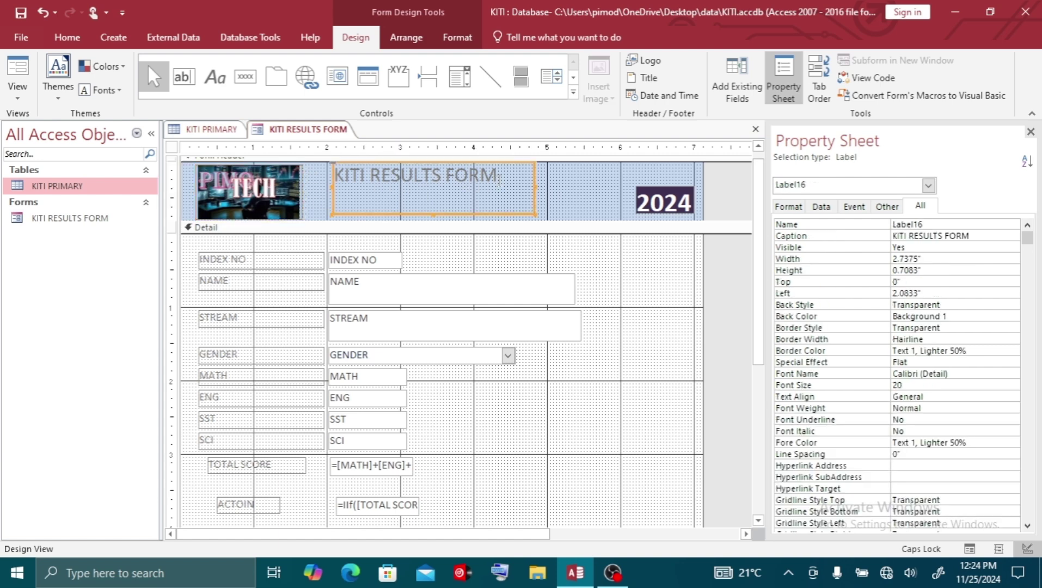
left_click(504, 181)
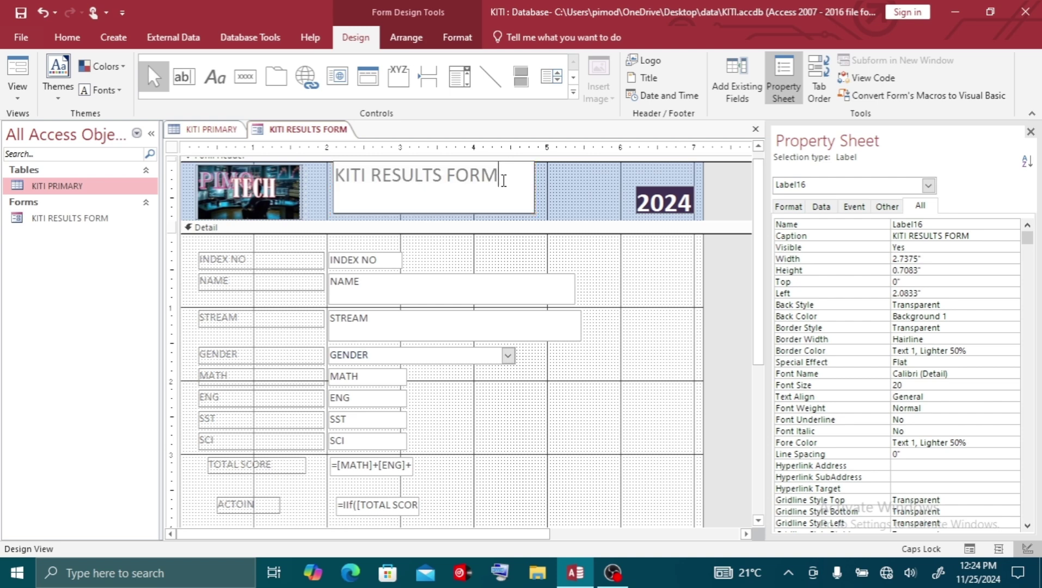
left_click_drag(504, 181, 337, 174)
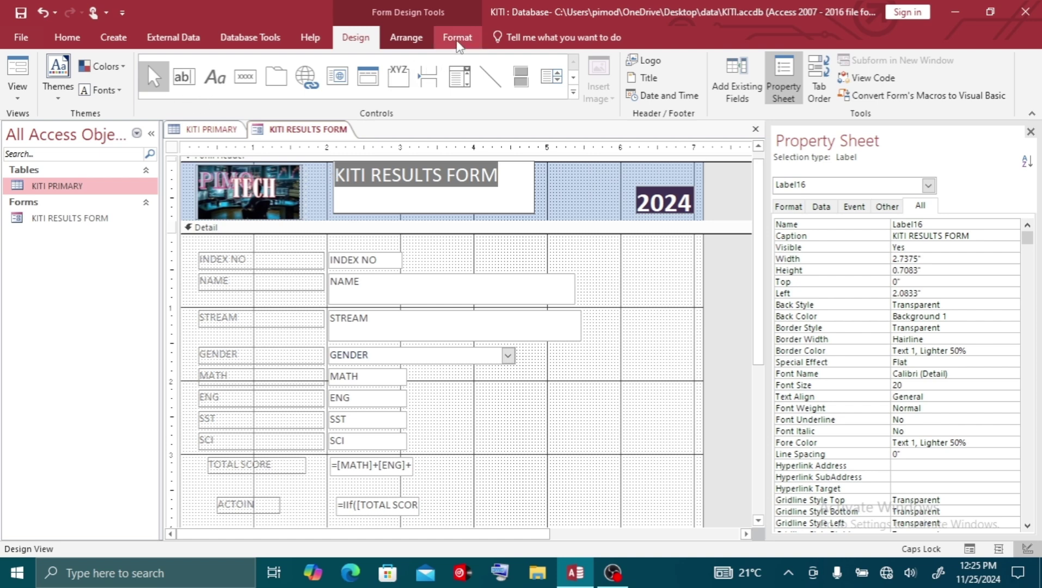
left_click(459, 39)
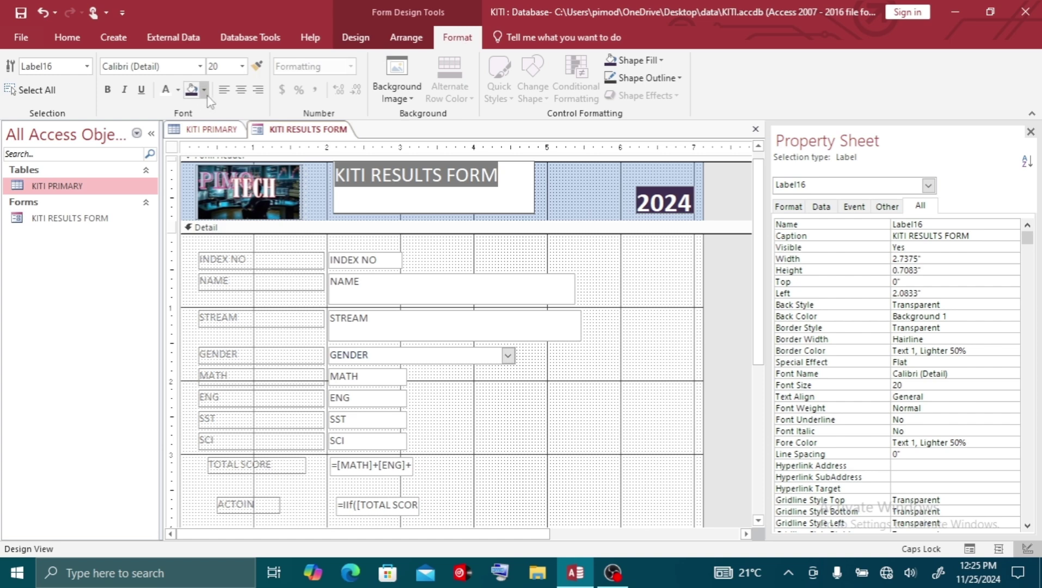
left_click(178, 89)
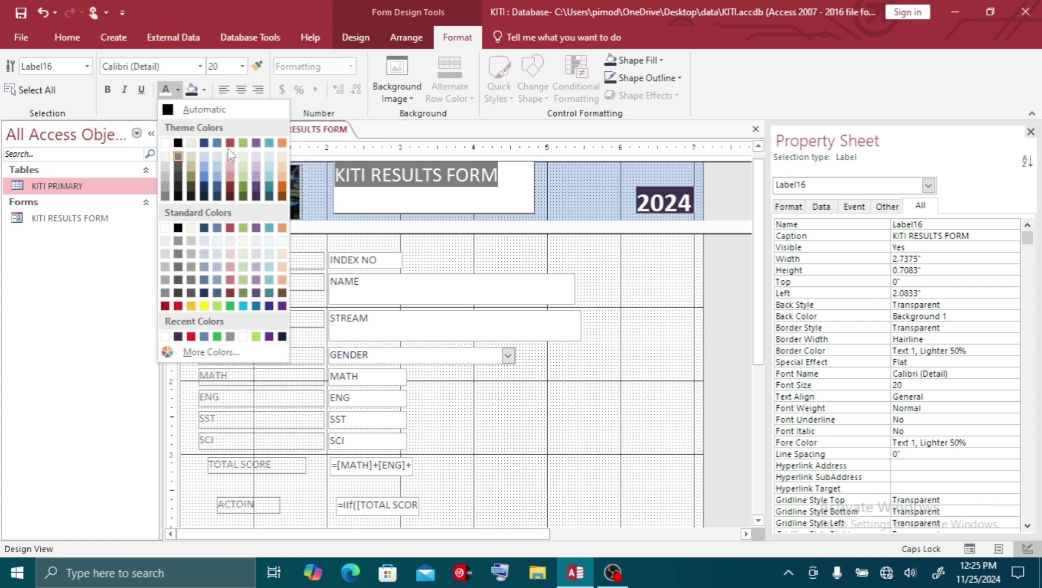
left_click(178, 306)
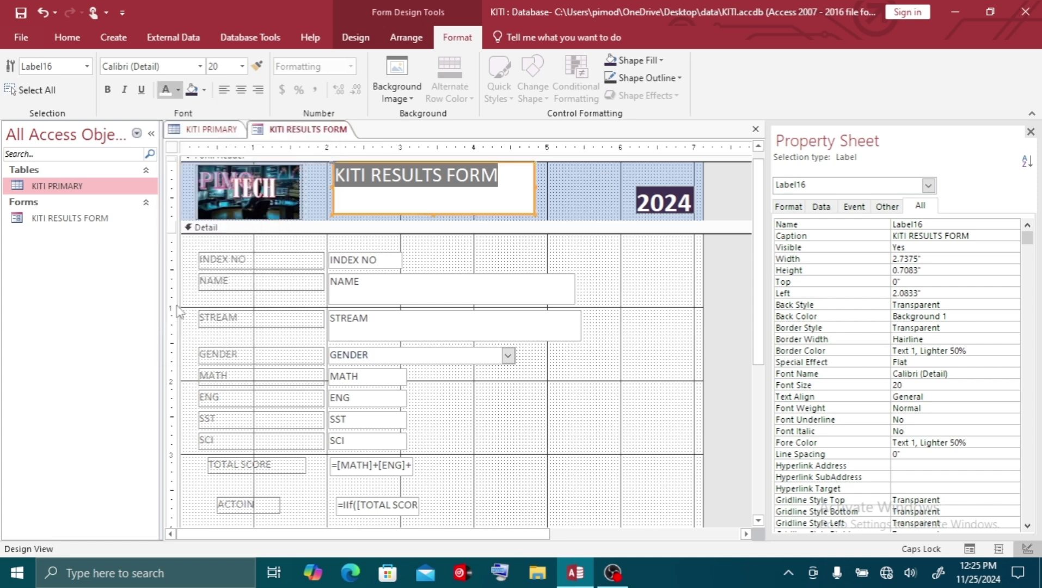
left_click(107, 91)
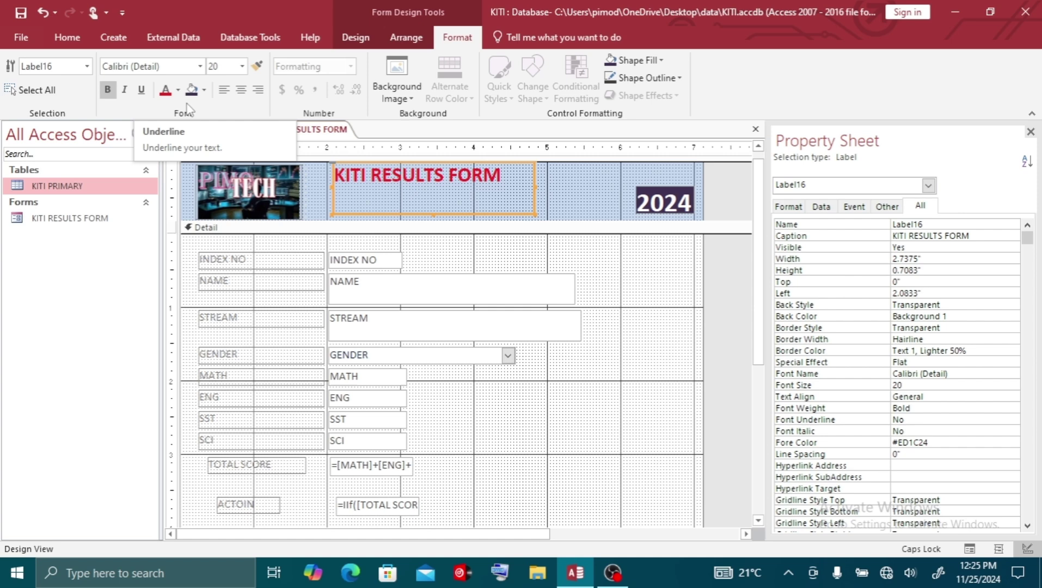
left_click(141, 91)
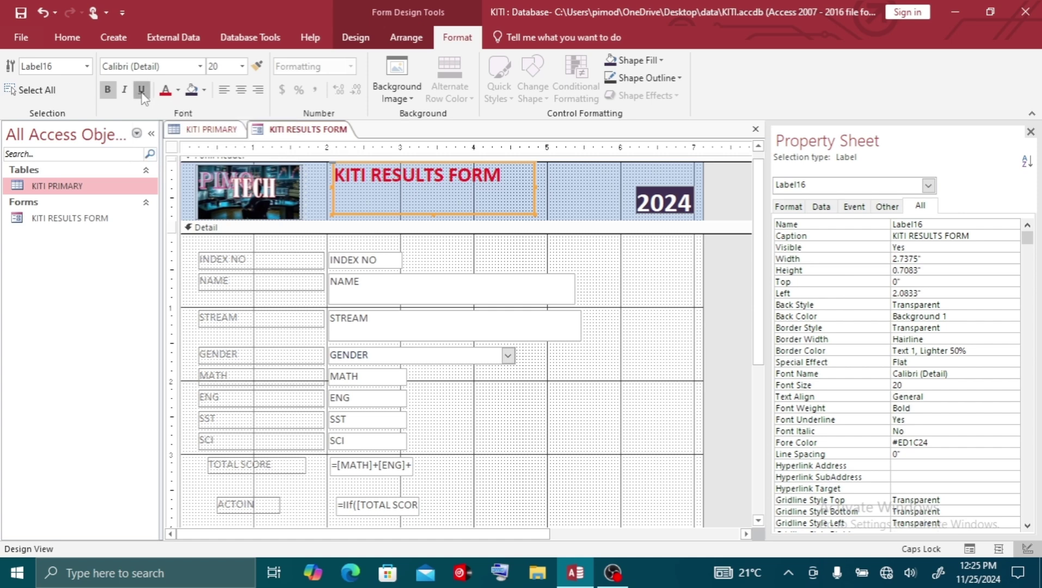
Step: Give the form title label a light blue (Accent 1, Lighter 80%) background
left_click(204, 90)
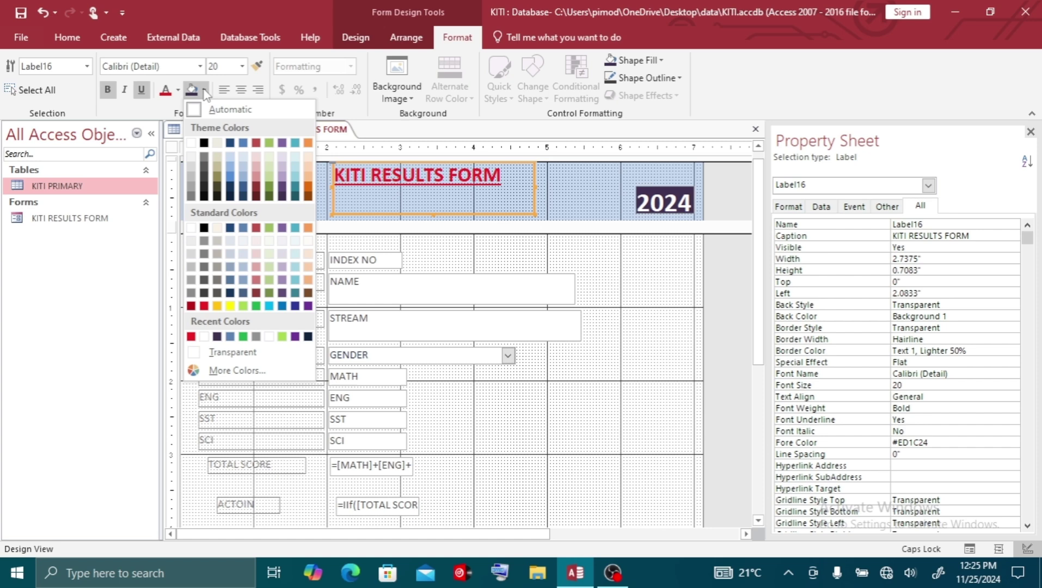
left_click(244, 158)
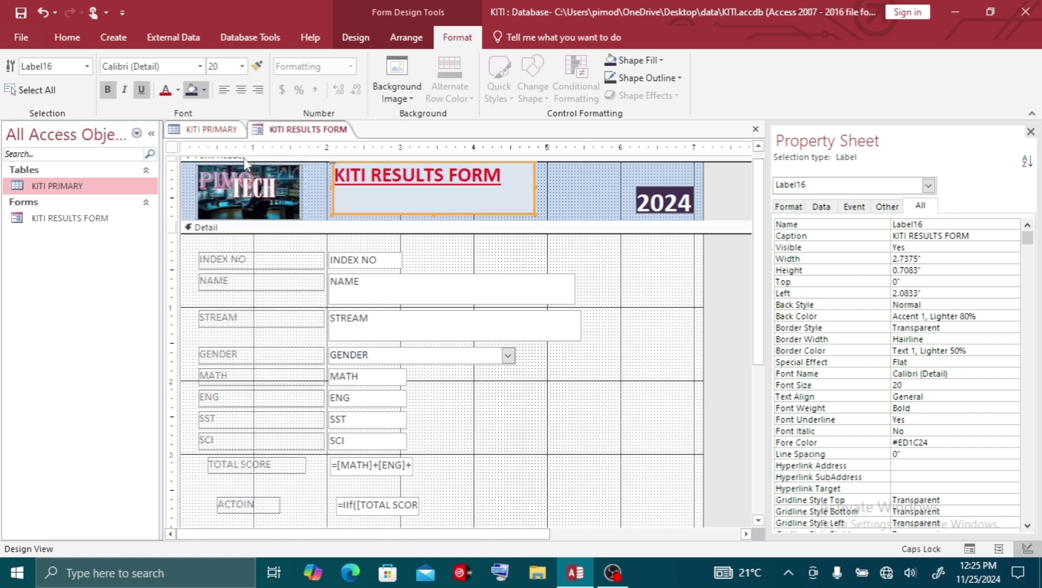
left_click(205, 90)
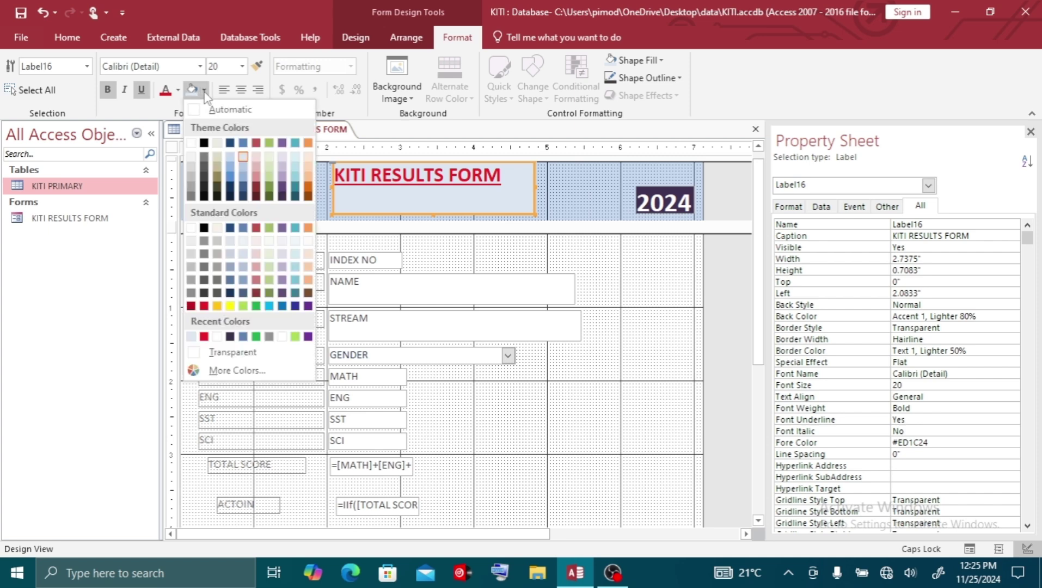
Step: Set the title's font size to 24 and widen its label to about 3.75 inches
left_click(242, 66)
left_click(242, 66)
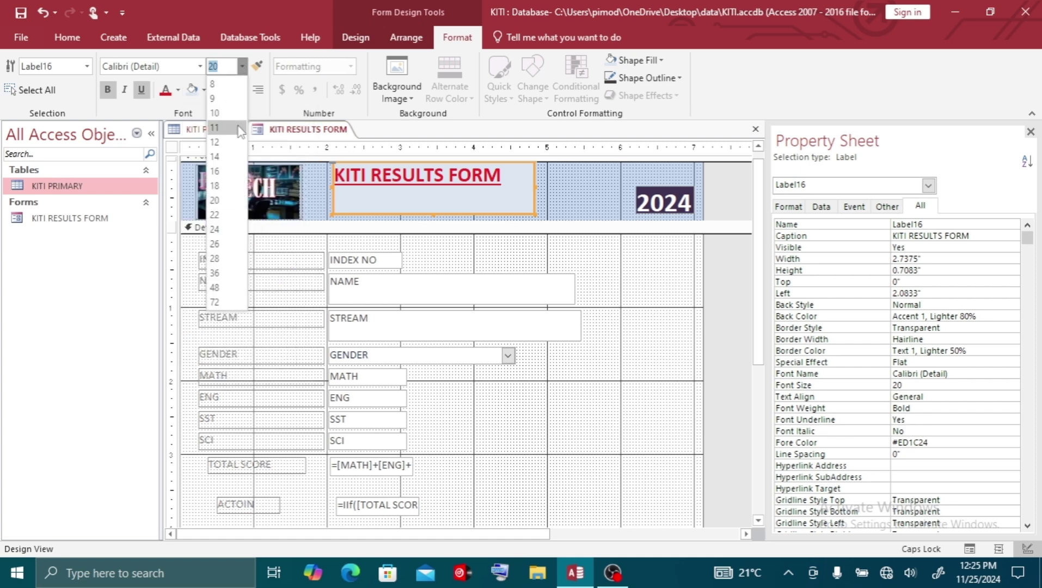
left_click(217, 244)
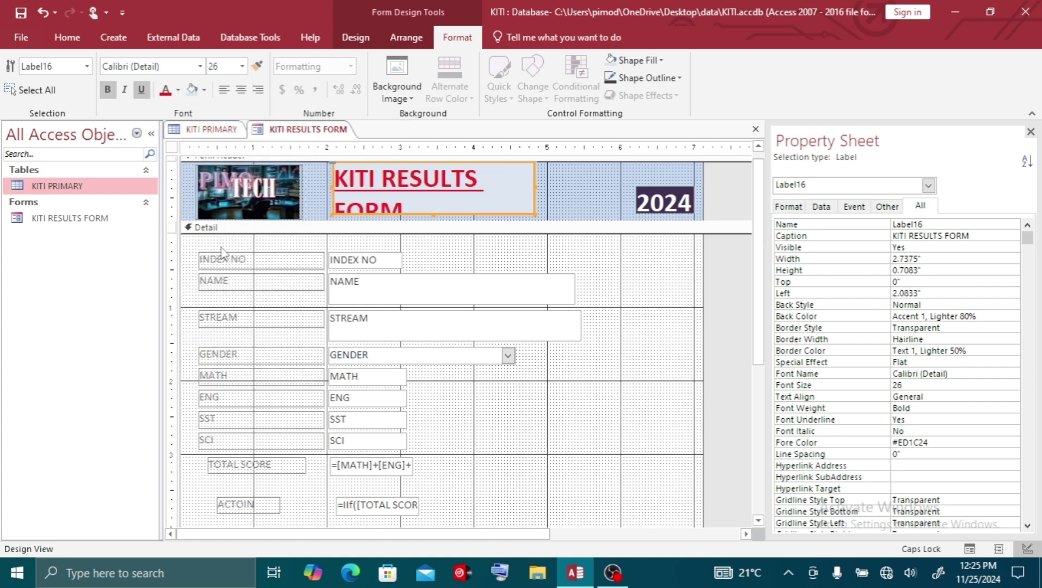
left_click(243, 66)
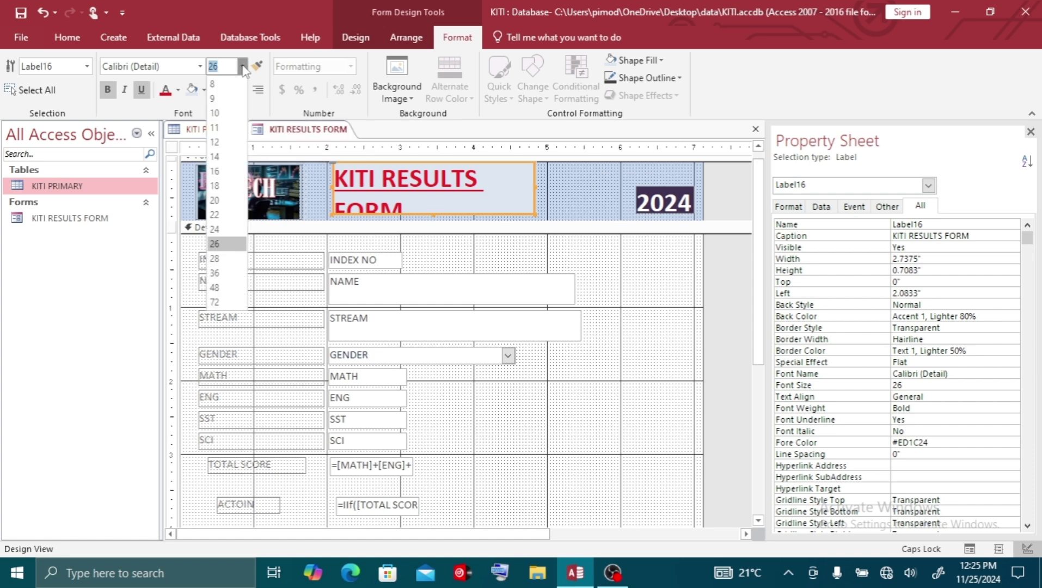
left_click(215, 229)
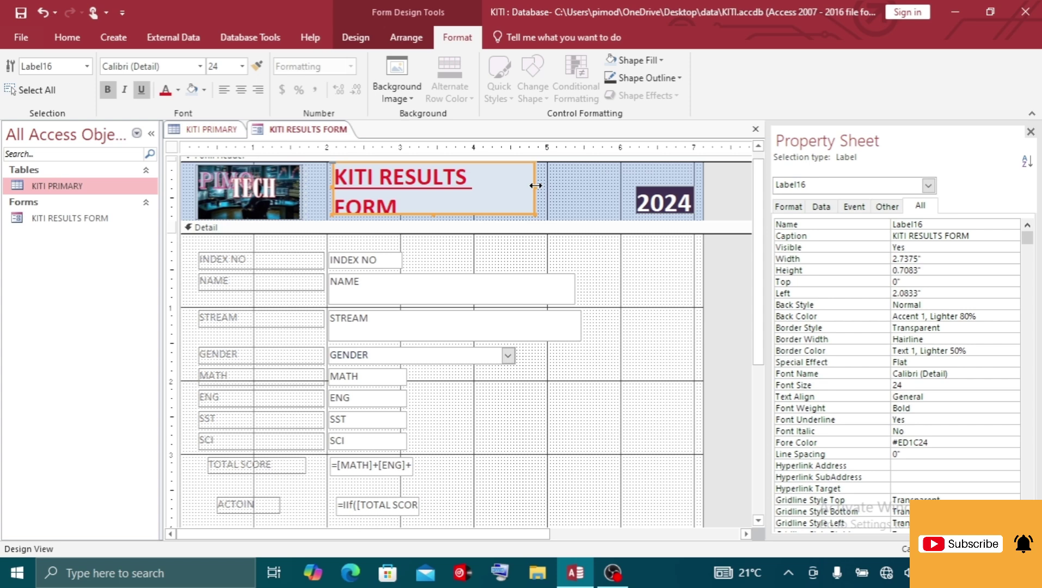
left_click_drag(536, 186, 608, 187)
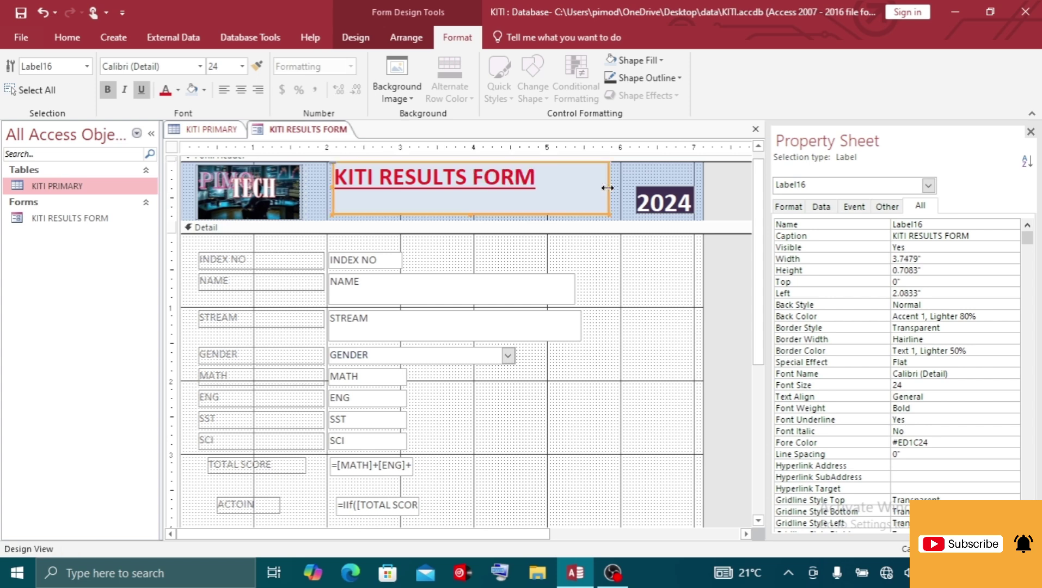
Step: Center the title text in its label and change its font to Bahnschrift SemiBold
left_click(241, 90)
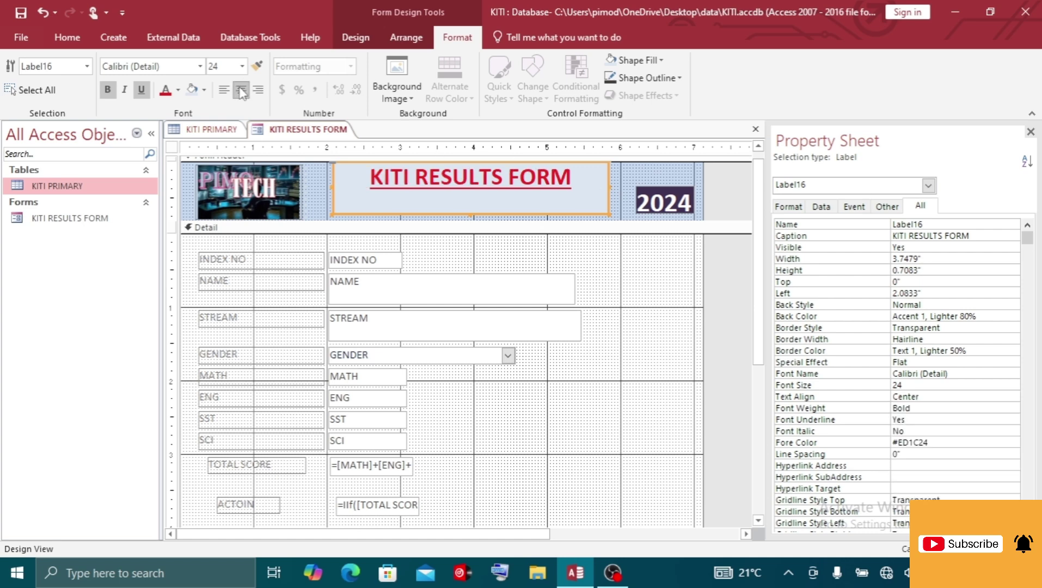
left_click(201, 66)
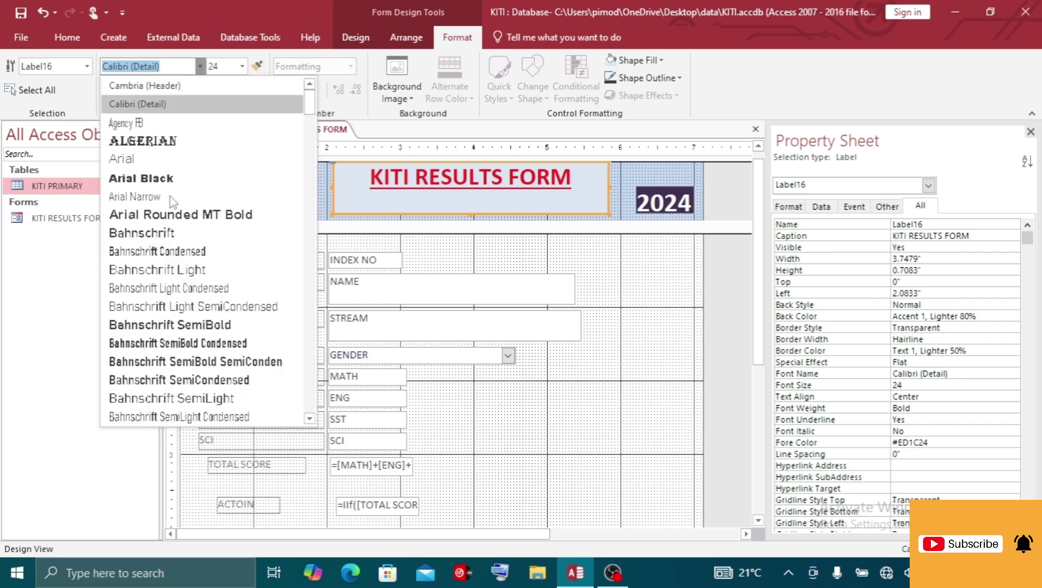
left_click(161, 180)
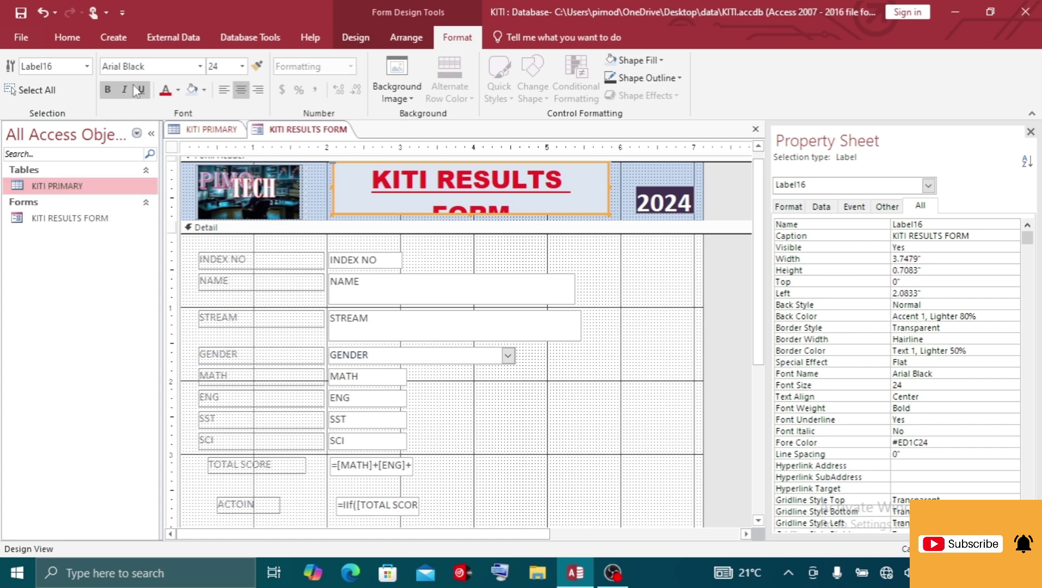
left_click(201, 66)
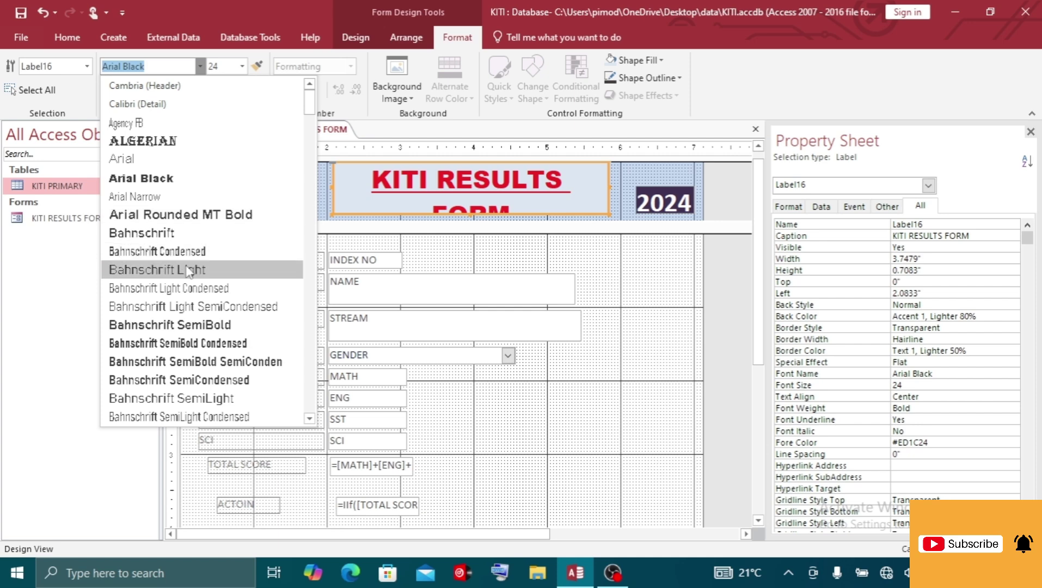
left_click(189, 288)
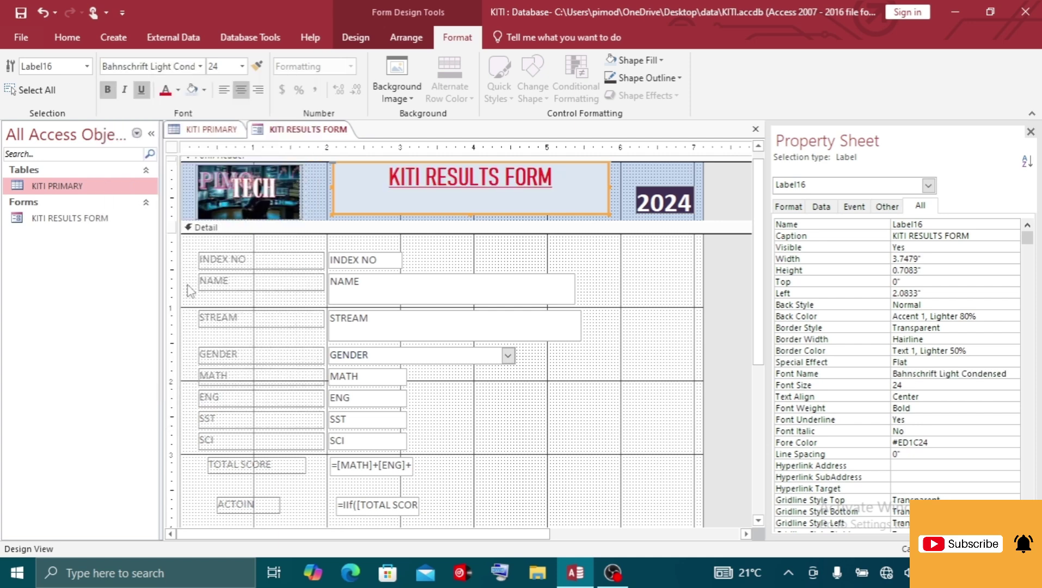
left_click(200, 66)
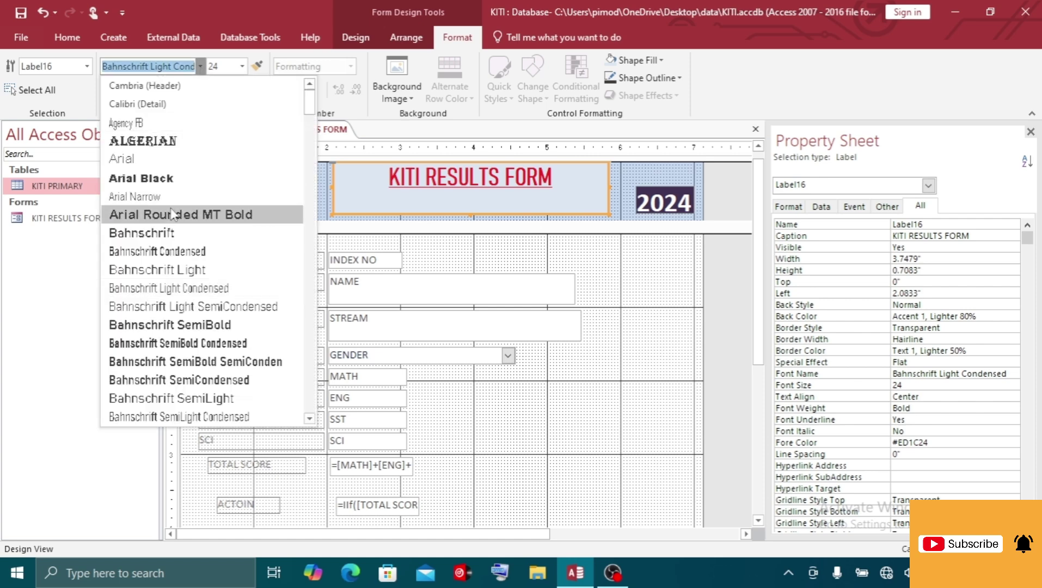
left_click(154, 326)
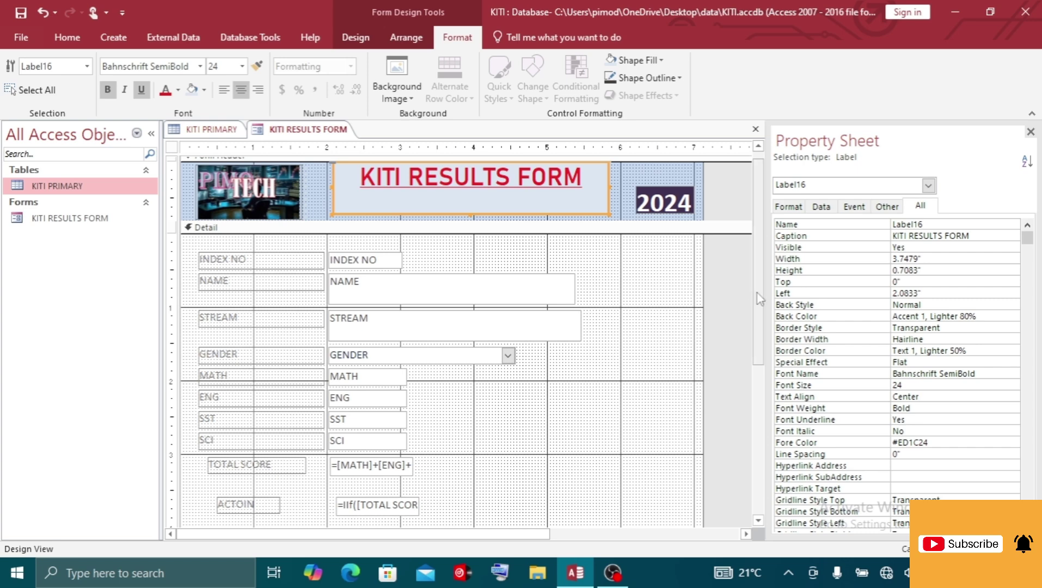
Step: Give the form footer label purple (#6F3198) text and a light green (Accent 3, Lighter 80%) background
left_click_drag(760, 299, 756, 406)
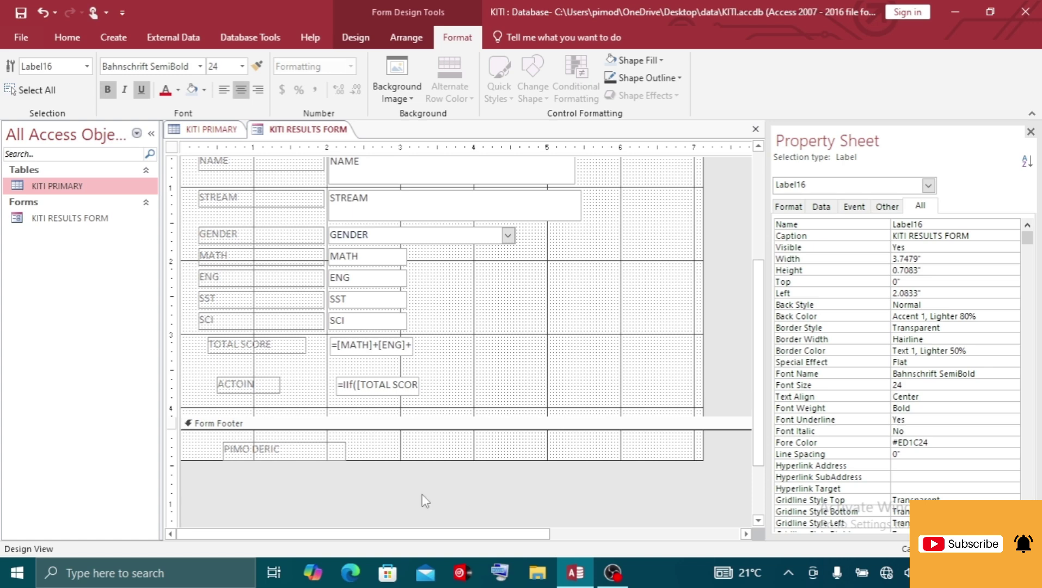
left_click(291, 450)
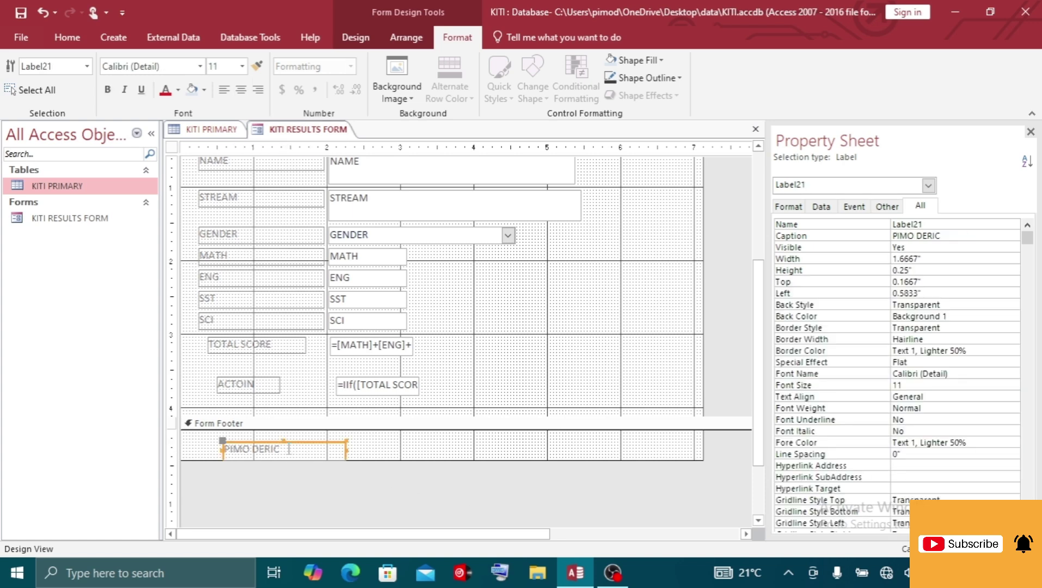
left_click(288, 450)
left_click_drag(282, 449, 226, 447)
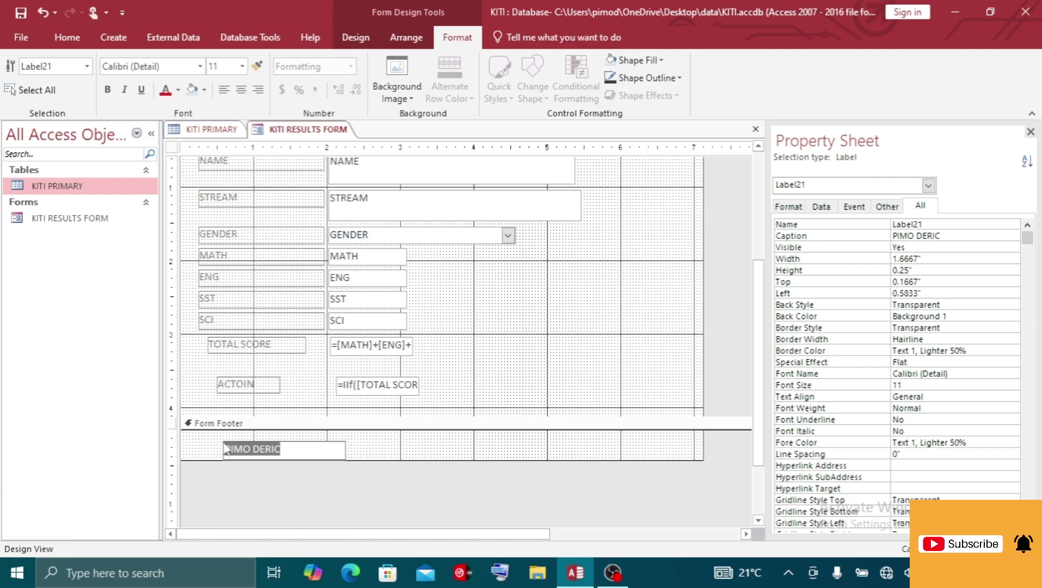
left_click(178, 90)
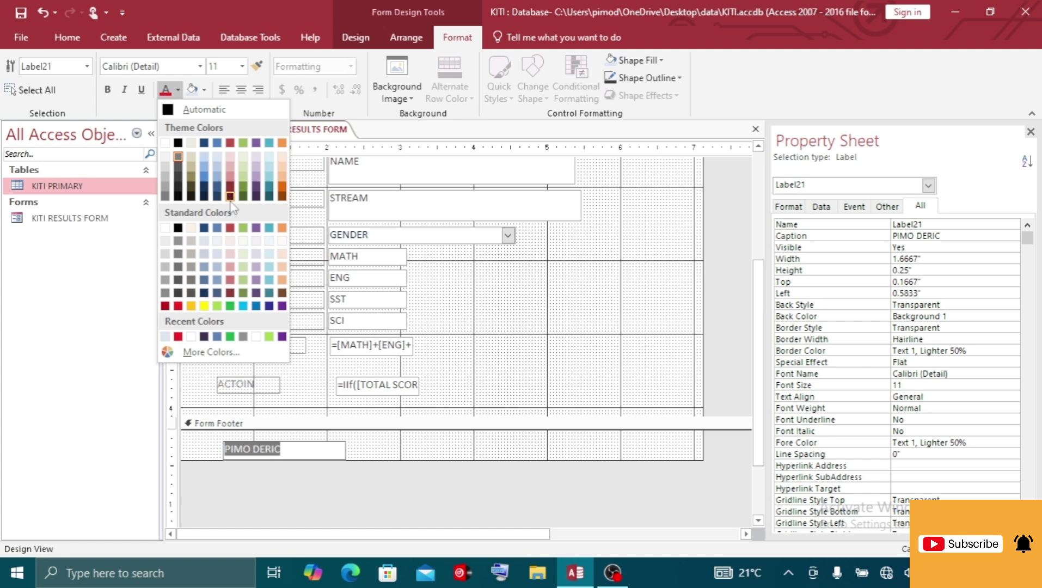
left_click(282, 306)
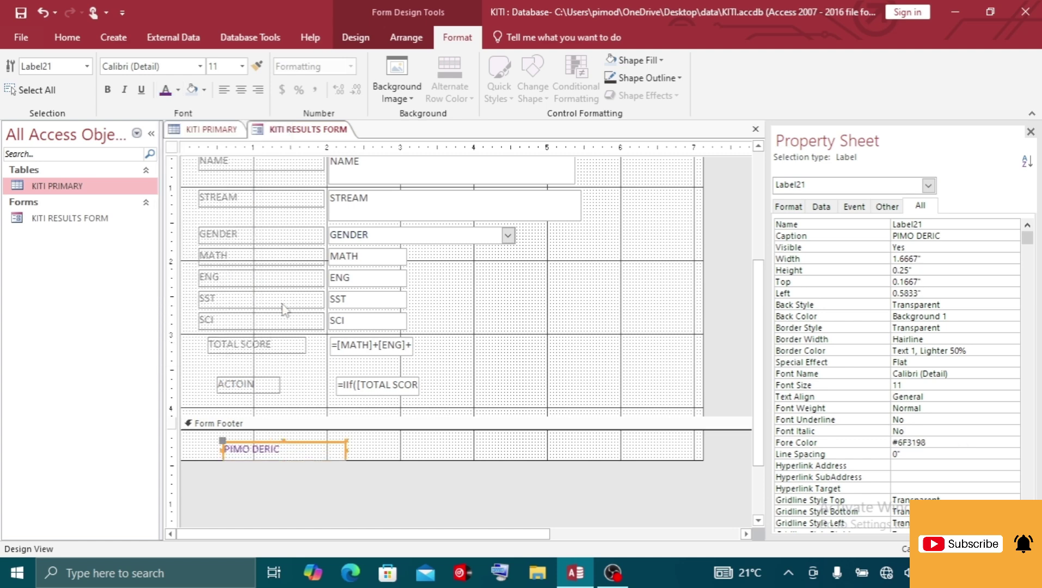
left_click(205, 91)
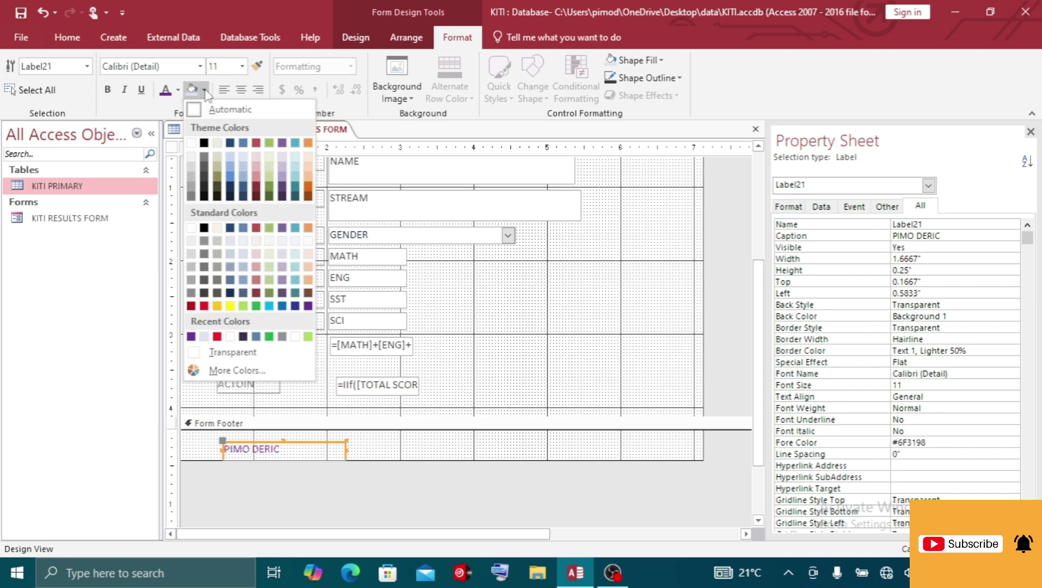
left_click(269, 158)
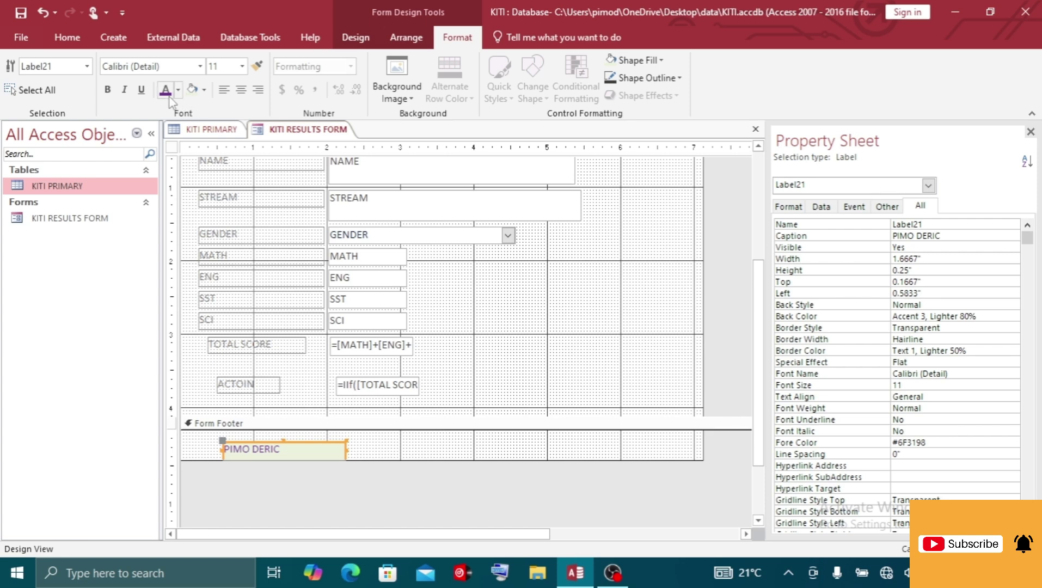
Step: Make the footer label's text bold at size 20 and increase the label's height to about 0.33 inches
left_click(242, 66)
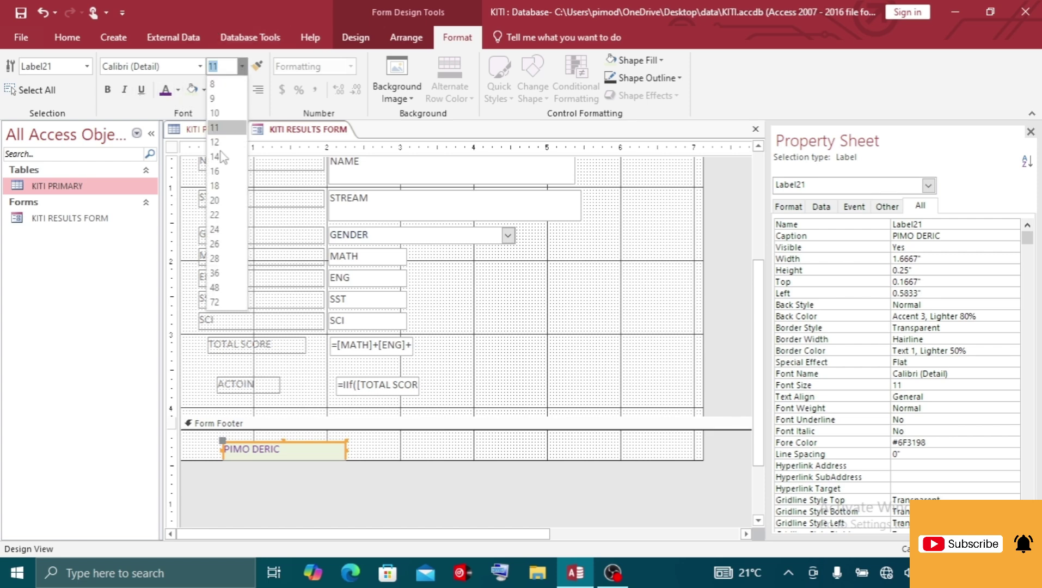
left_click(215, 200)
left_click_drag(283, 459, 282, 467)
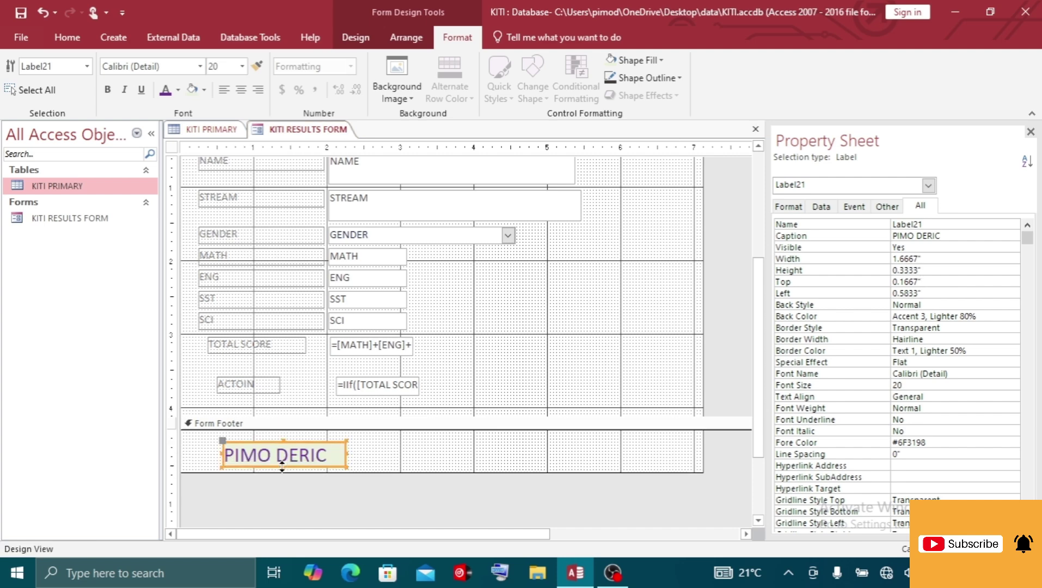
left_click(108, 90)
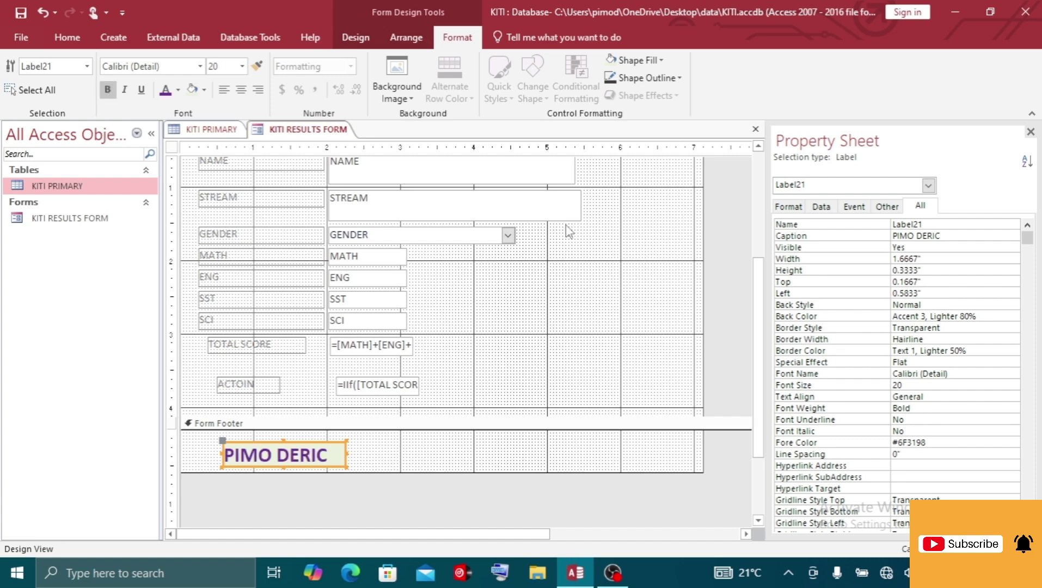
Step: Switch the form to Form View and browse from the first record to the fourth to check the finished layout
left_click_drag(760, 340, 767, 225)
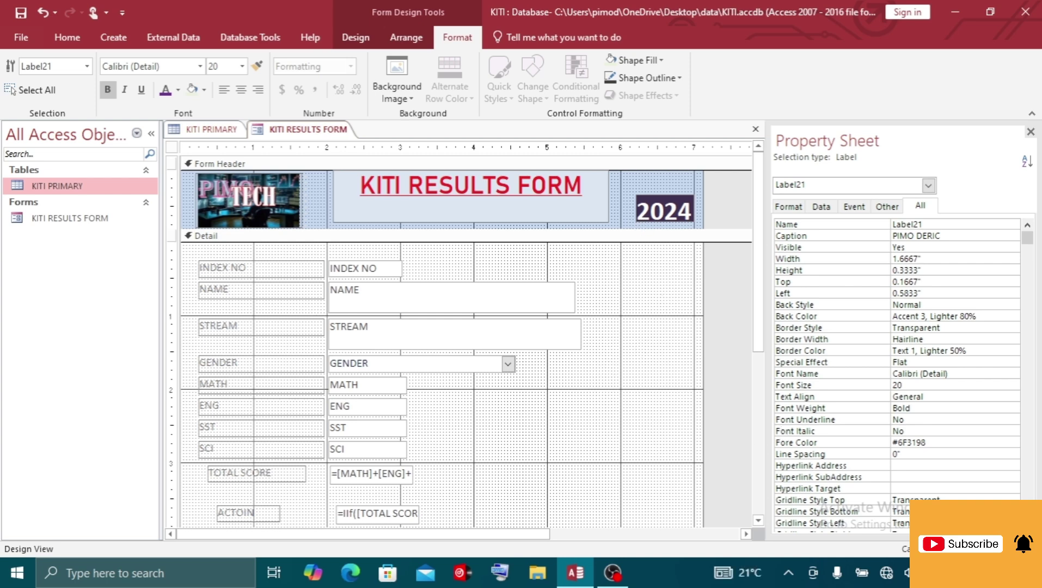
left_click(990, 549)
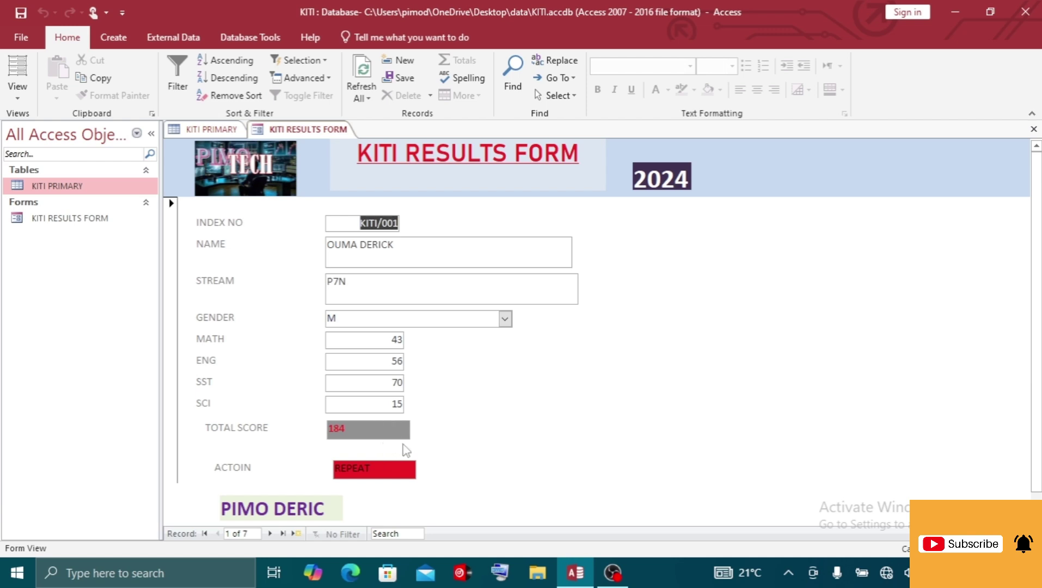
left_click(270, 534)
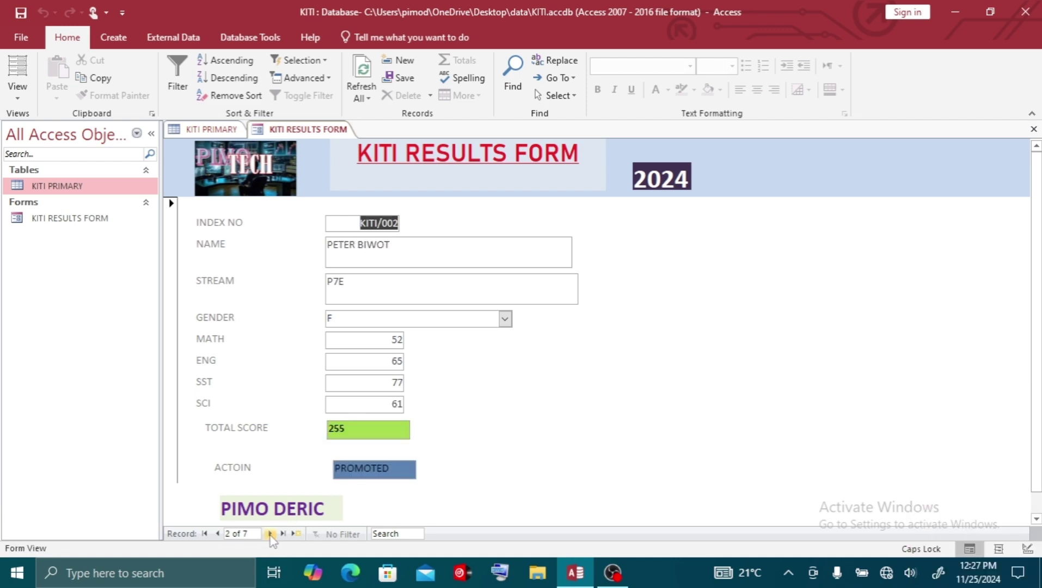
left_click(270, 533)
left_click(270, 533)
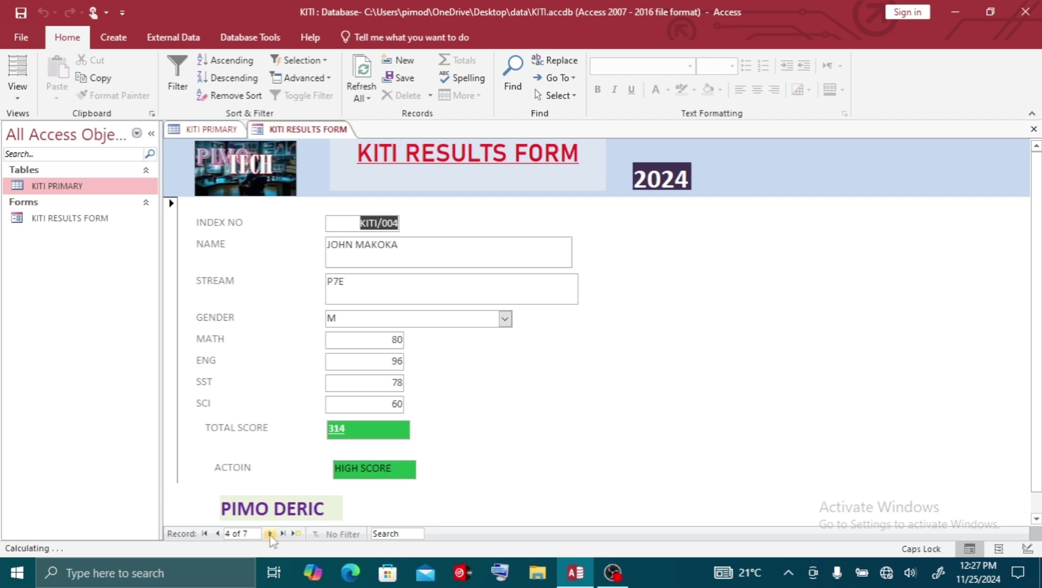